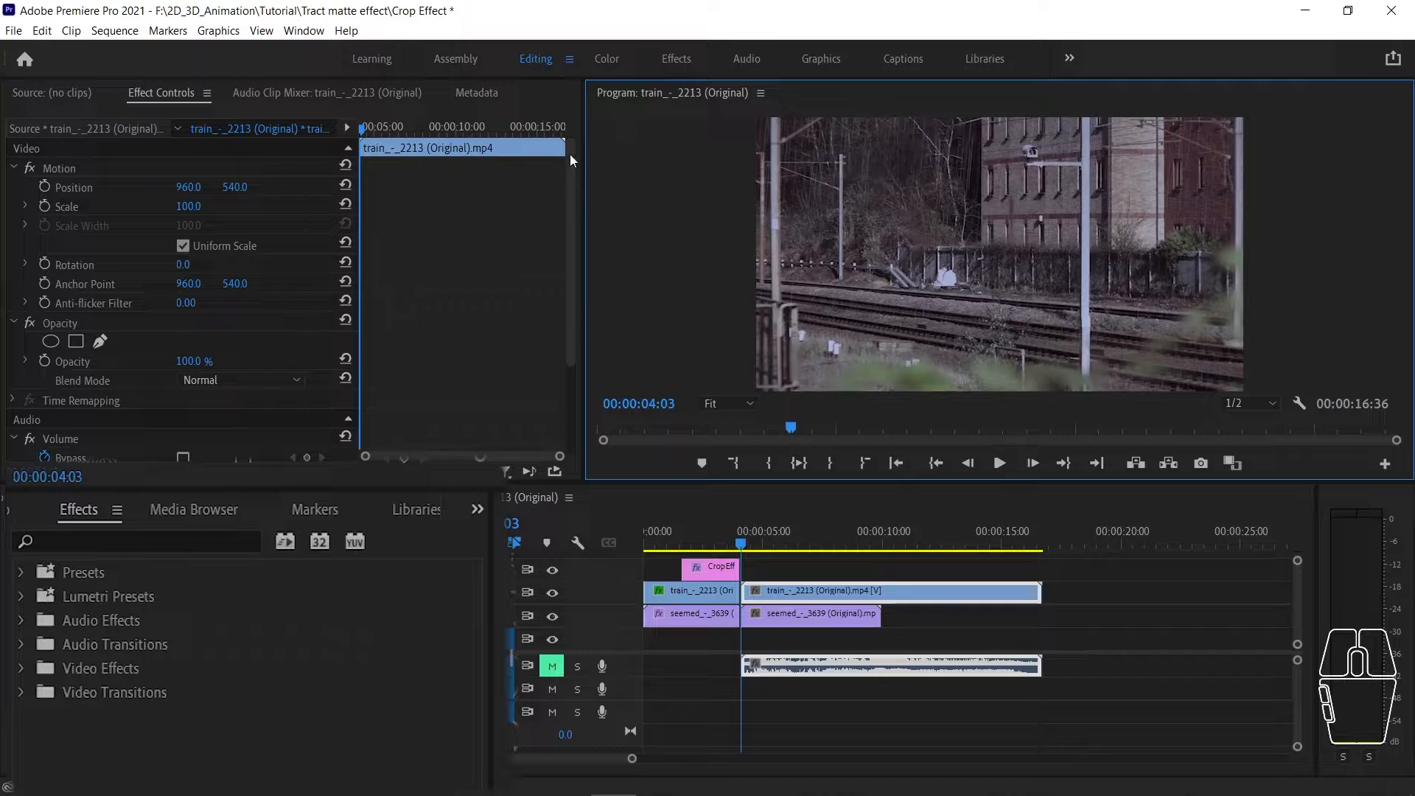
# Step: Search the effects for "crop" and apply the Crop effect to the second seemed_-_3639 clip on V2
pyautogui.click(676, 59)
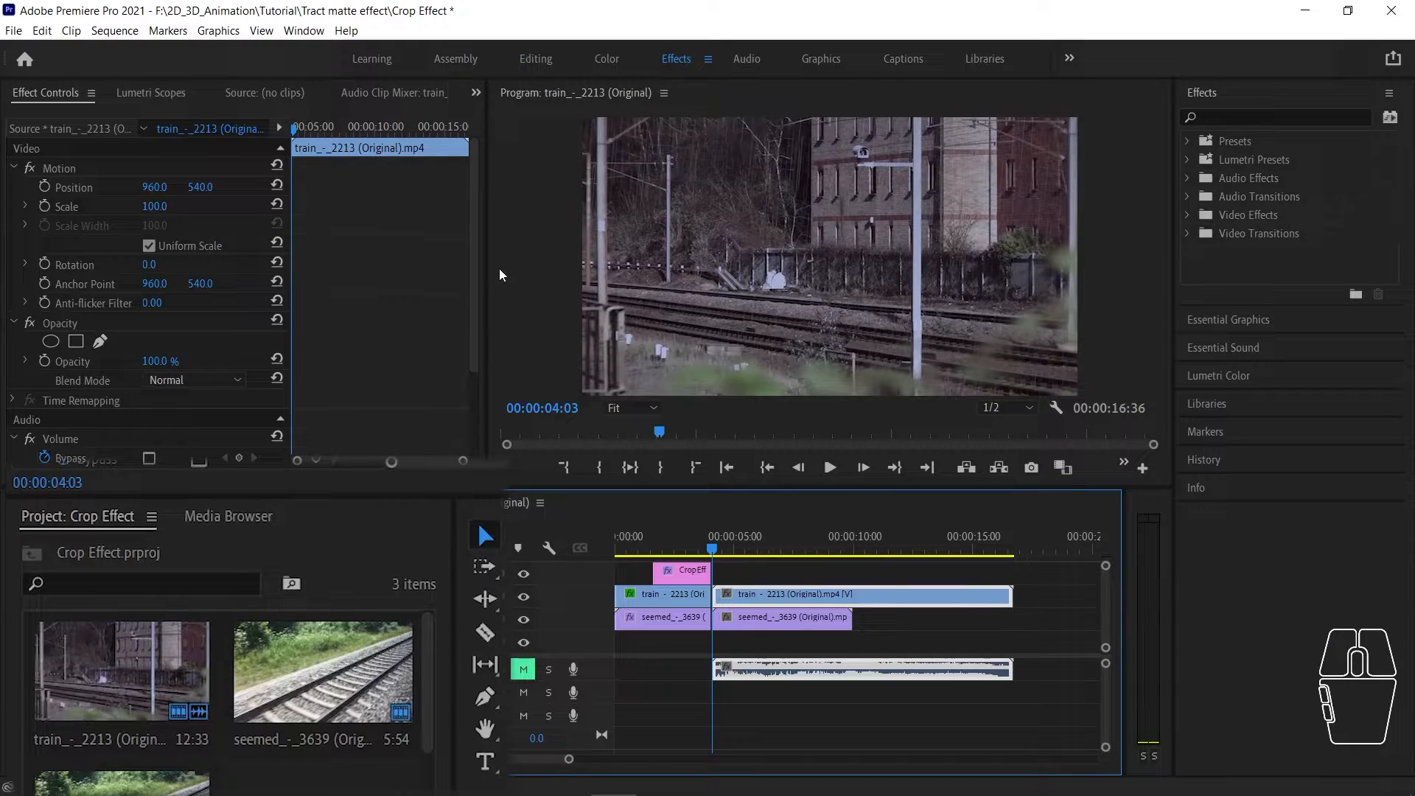
pyautogui.click(536, 59)
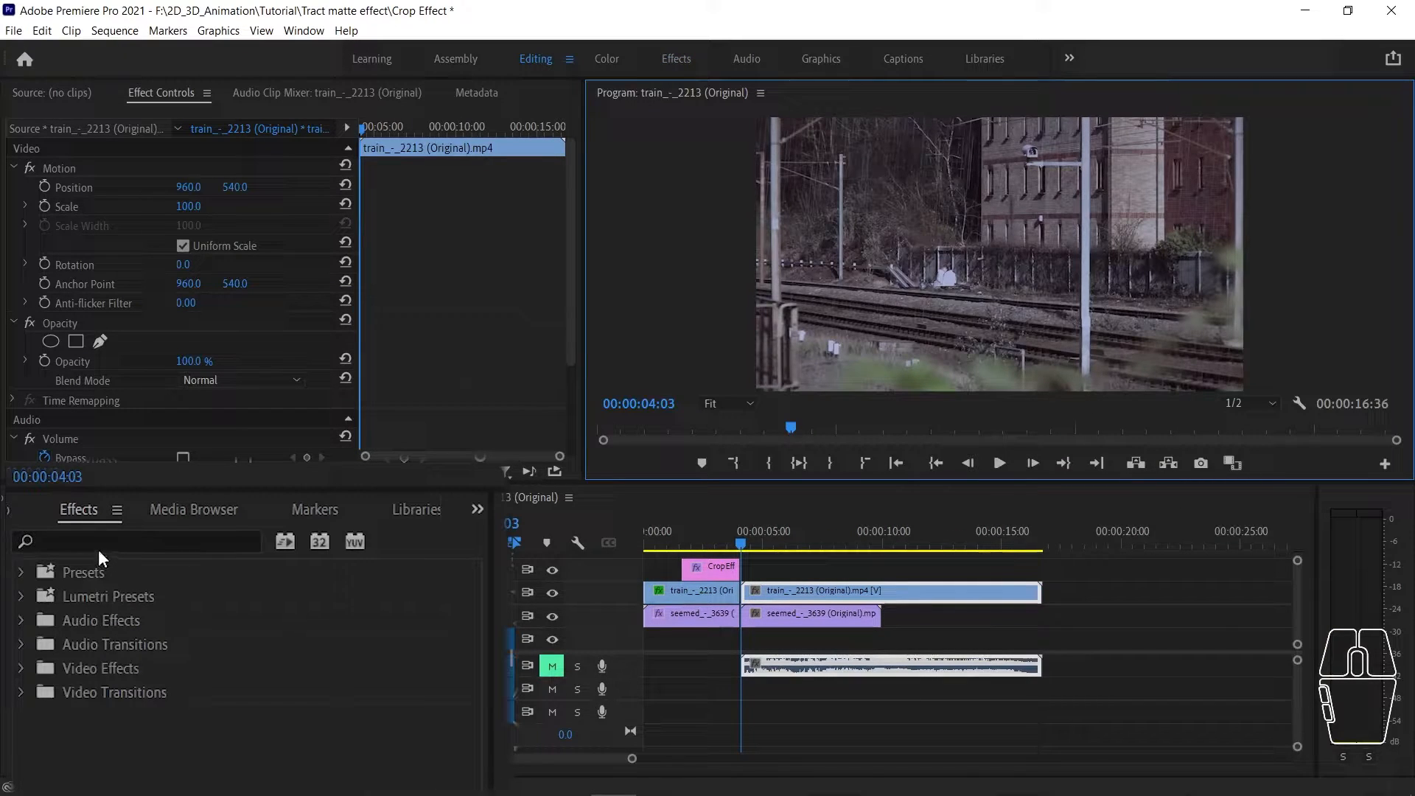
pyautogui.click(99, 548)
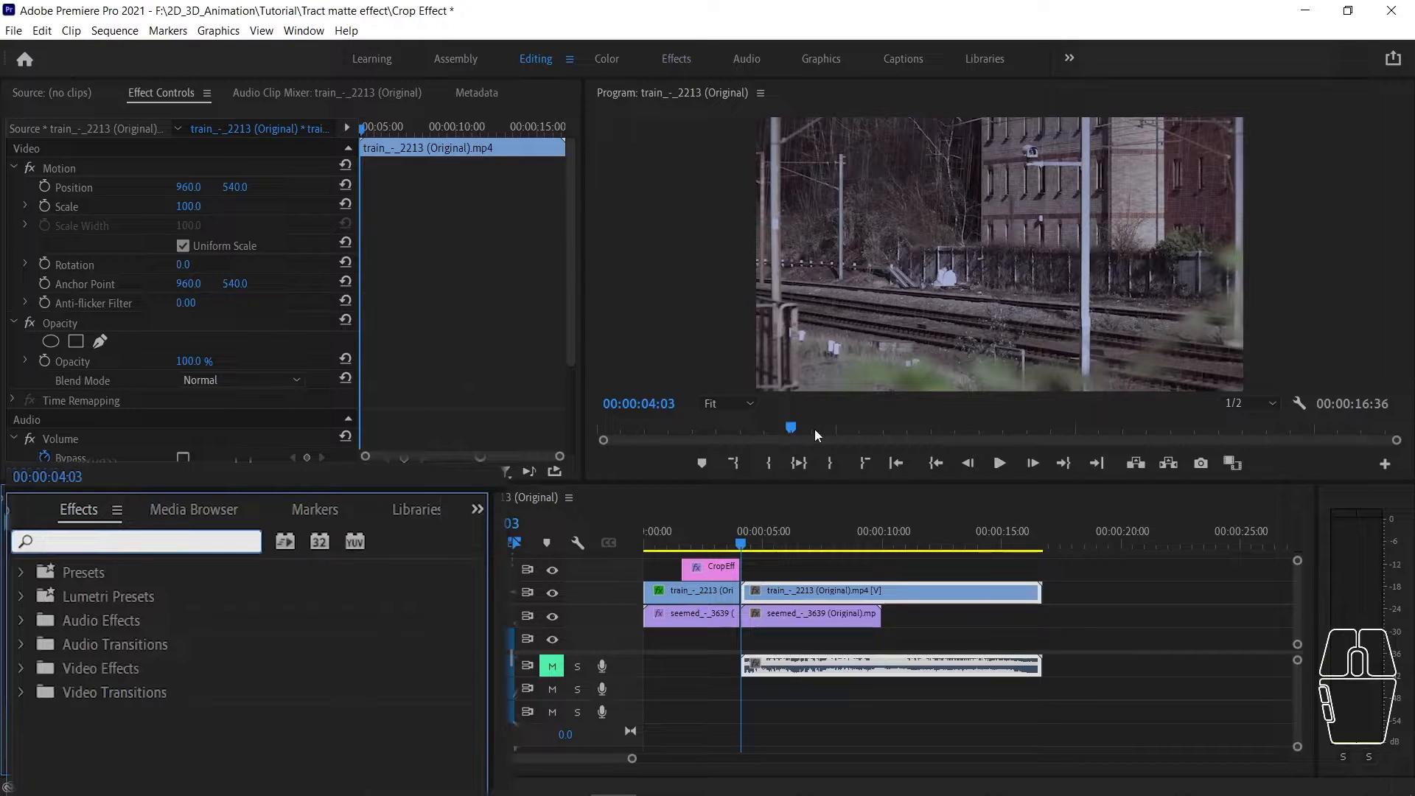
pyautogui.write('cro')
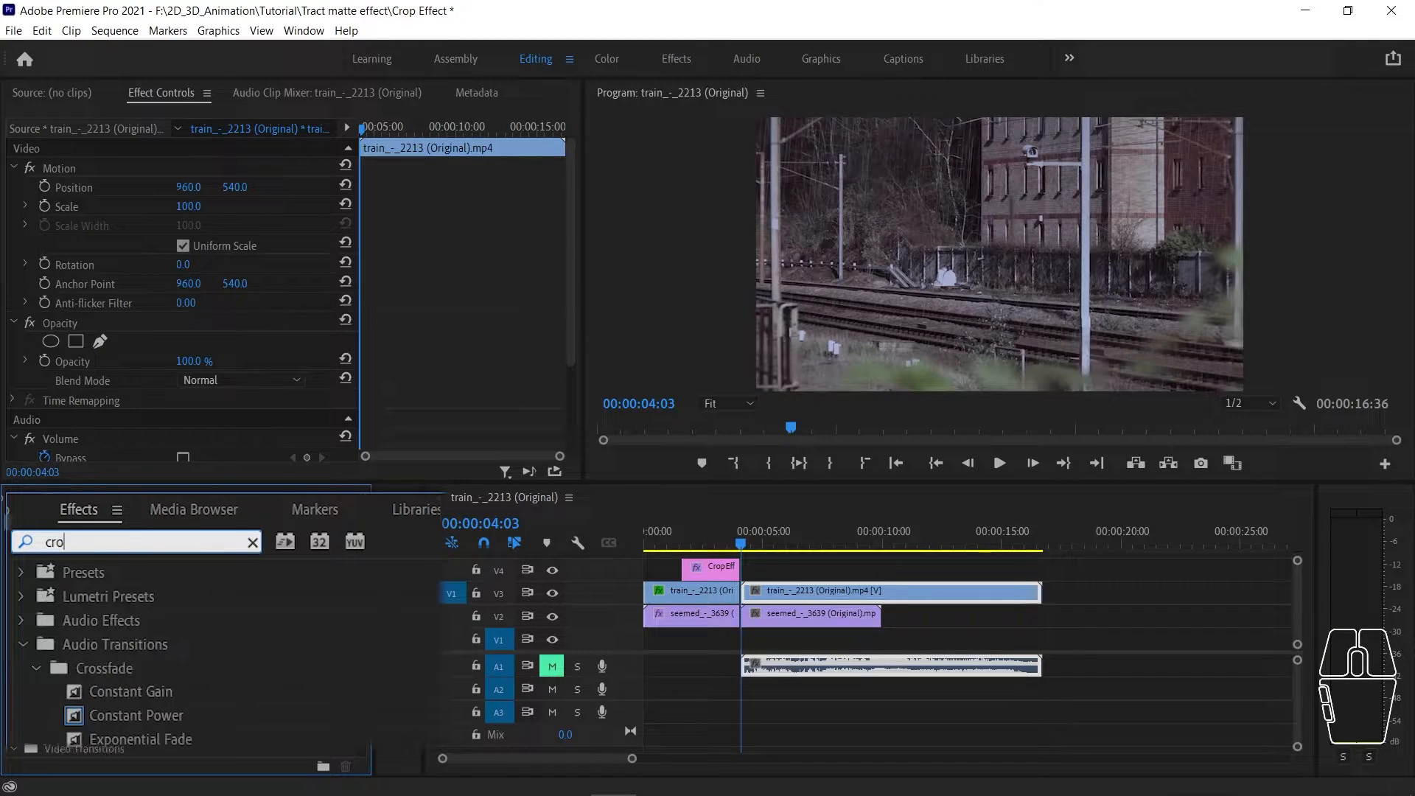
pyautogui.write('p')
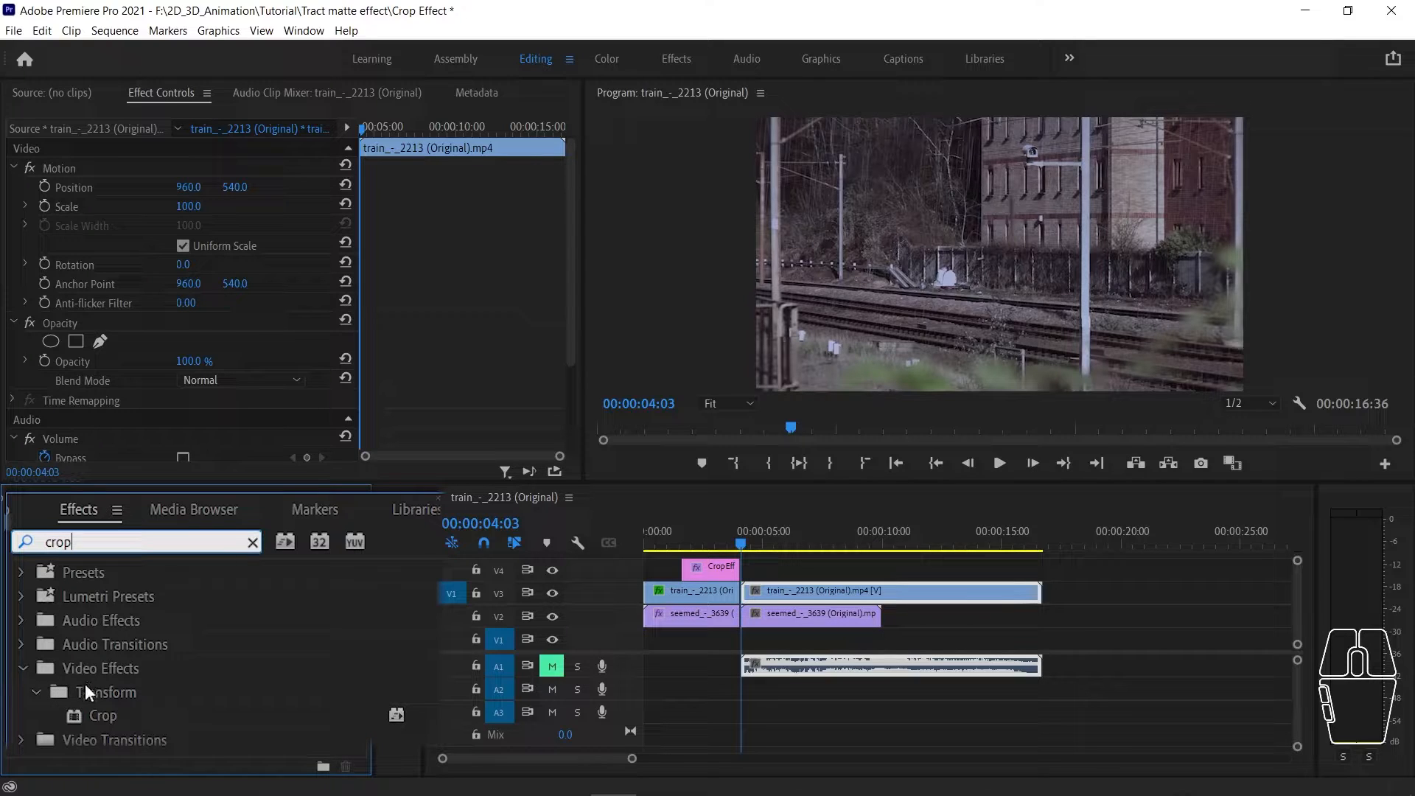
pyautogui.moveTo(104, 719); pyautogui.dragTo(842, 614)
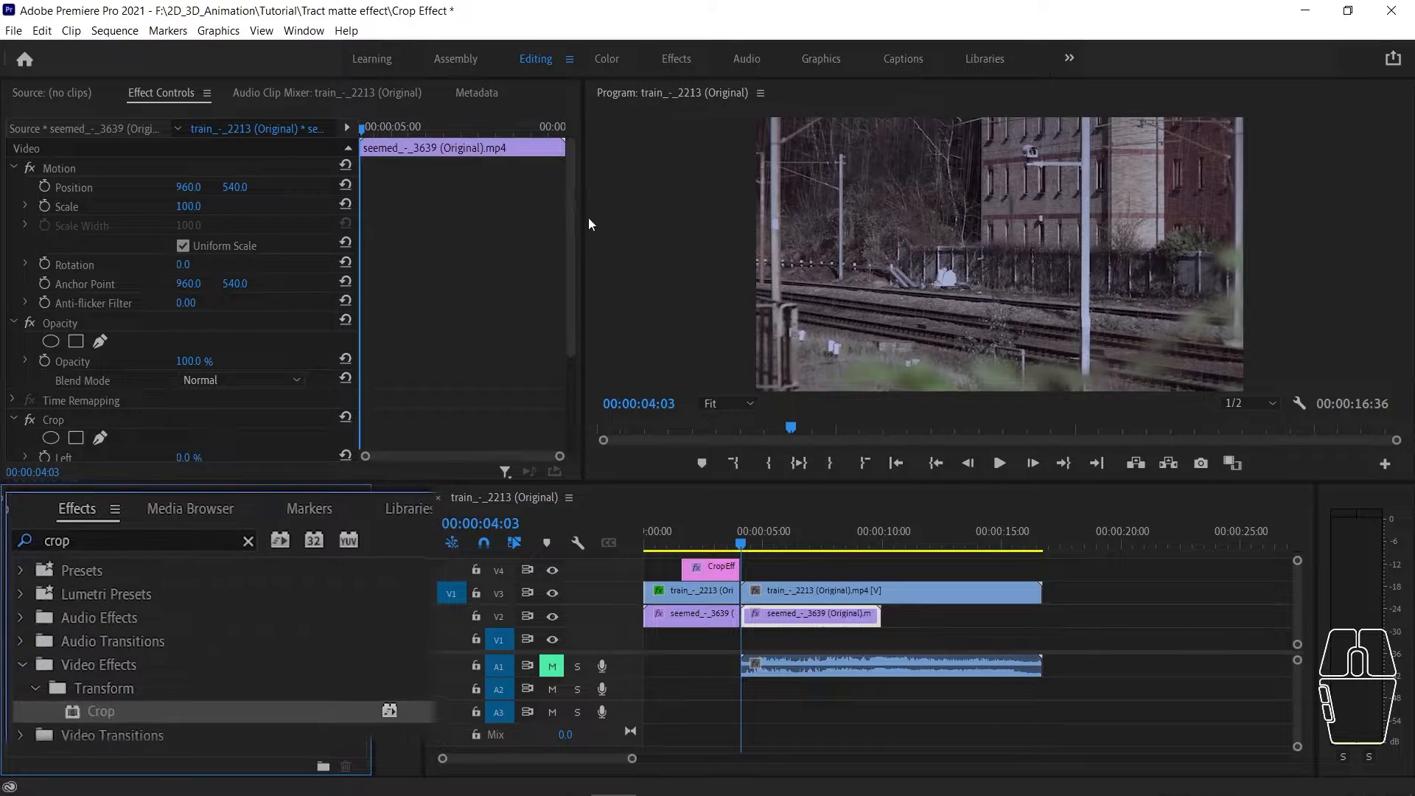
# Step: Move the second train_-_2213 clip on V3 to start at 00:00:09:04, and bring up the Crop settings of the second seemed_-_3639 clip
pyautogui.moveTo(569, 236); pyautogui.dragTo(501, 385)
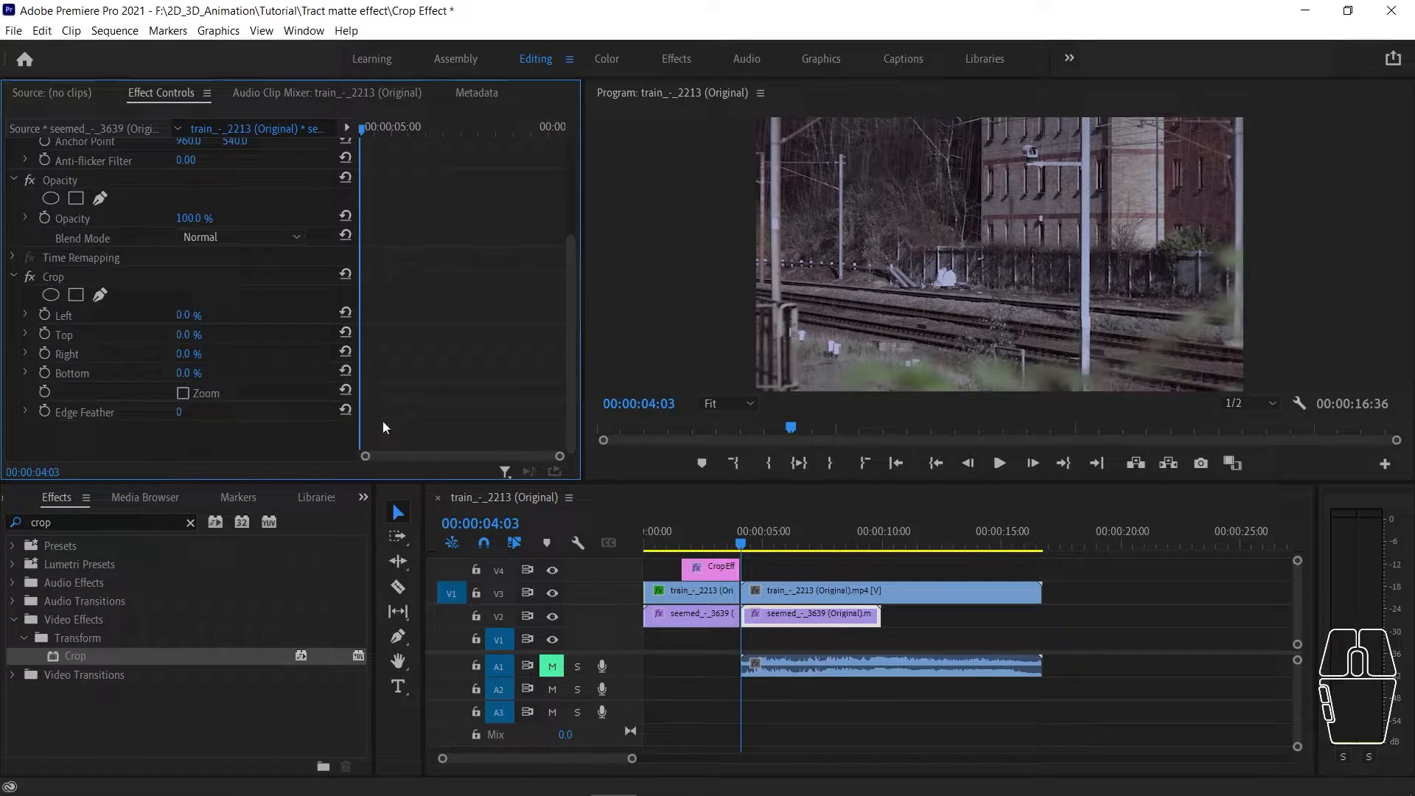
pyautogui.moveTo(811, 590); pyautogui.dragTo(929, 598)
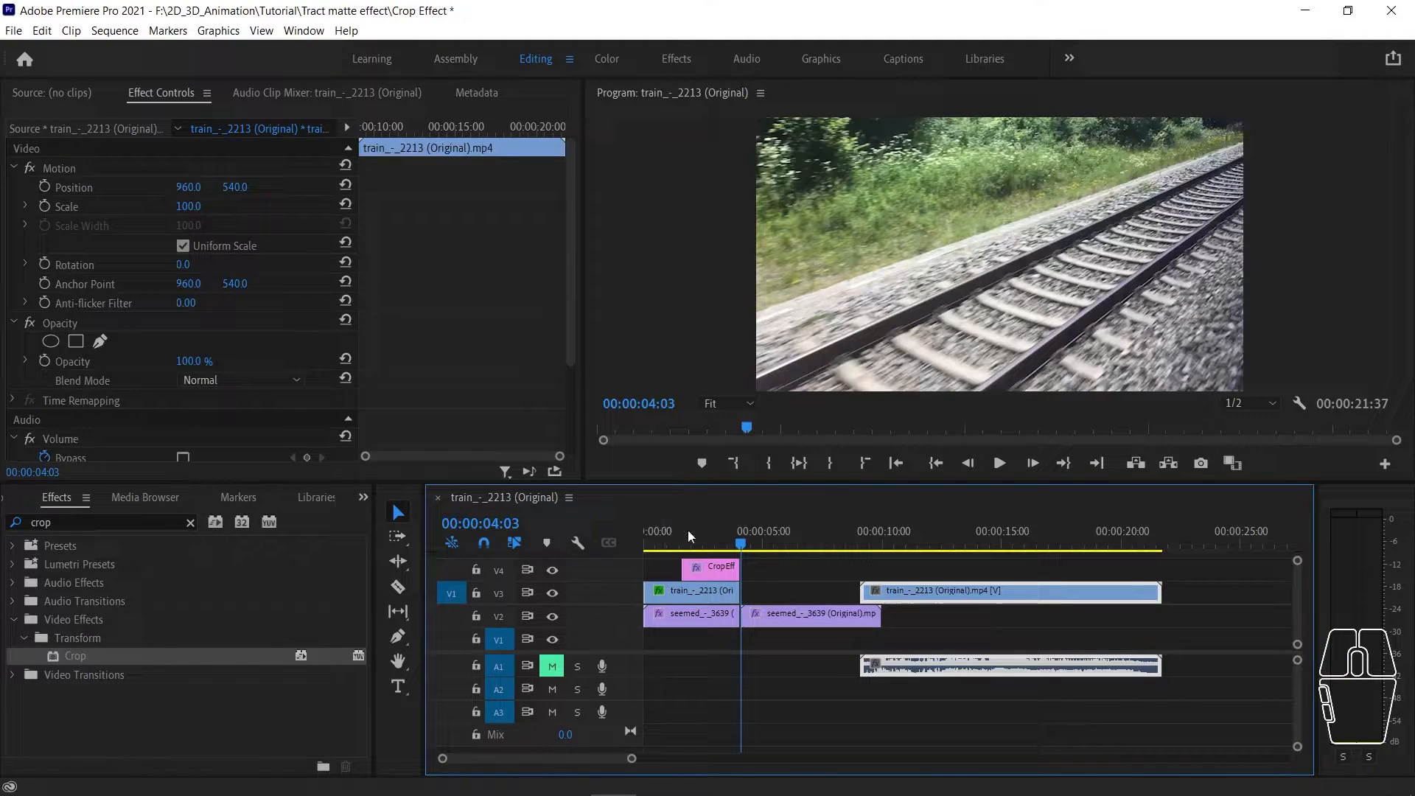
pyautogui.click(781, 614)
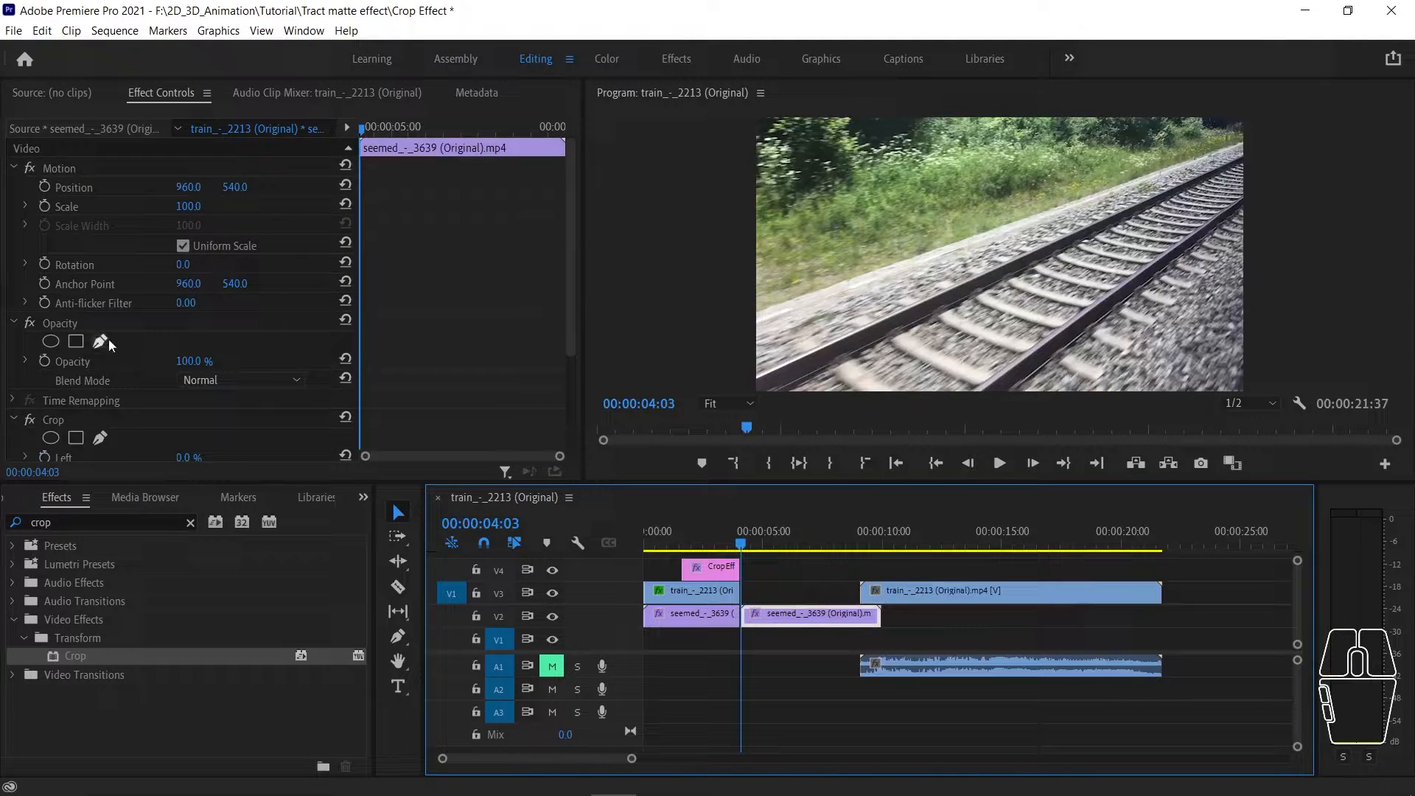
pyautogui.scroll(-3, 118, 350)
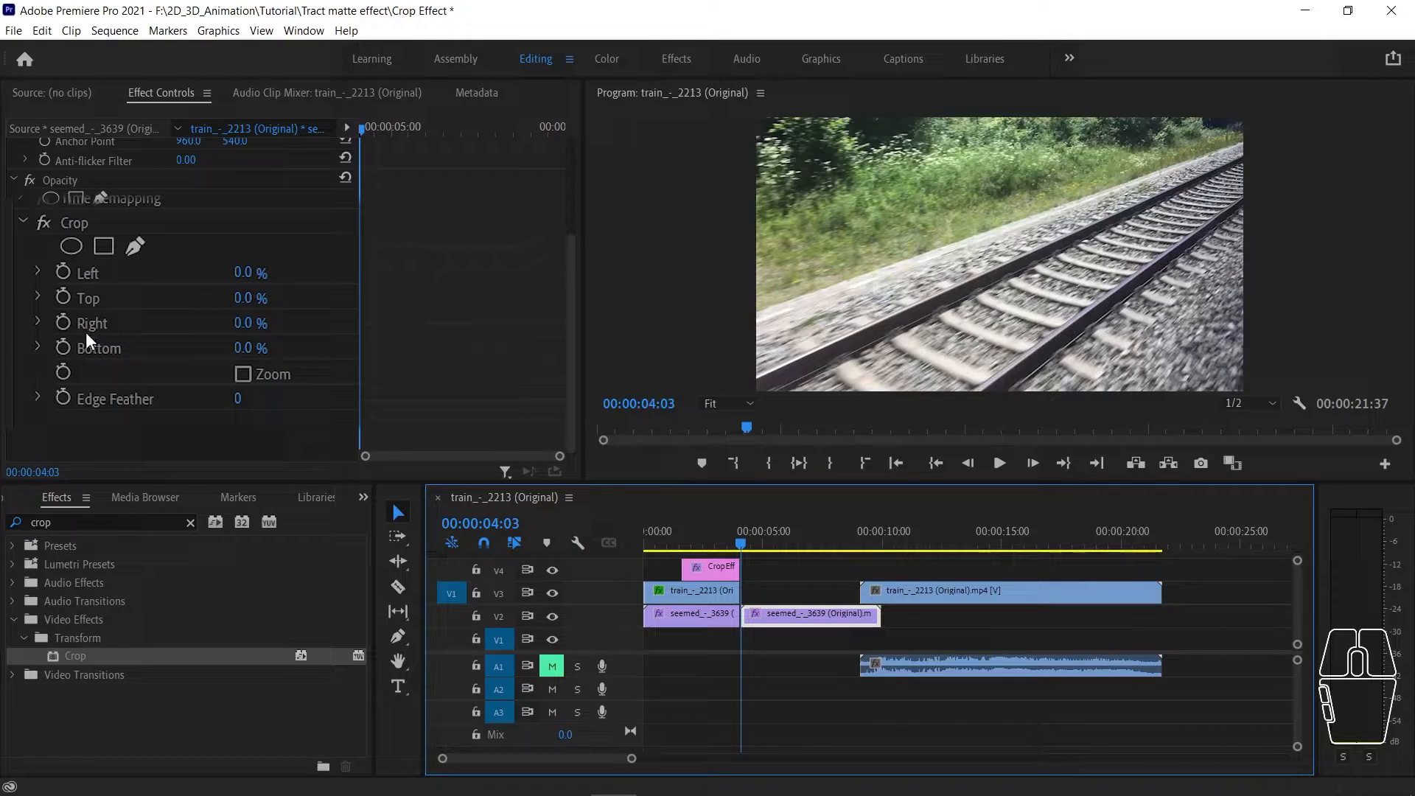
# Step: Crop the seemed_-_3639 clip 2% from the left and try out its Top, Right and Bottom crop values
pyautogui.click(255, 283)
pyautogui.moveTo(254, 282)
pyautogui.mouseDown()
pyautogui.moveTo(402, 282)
pyautogui.moveTo(282, 282)
pyautogui.mouseUp()
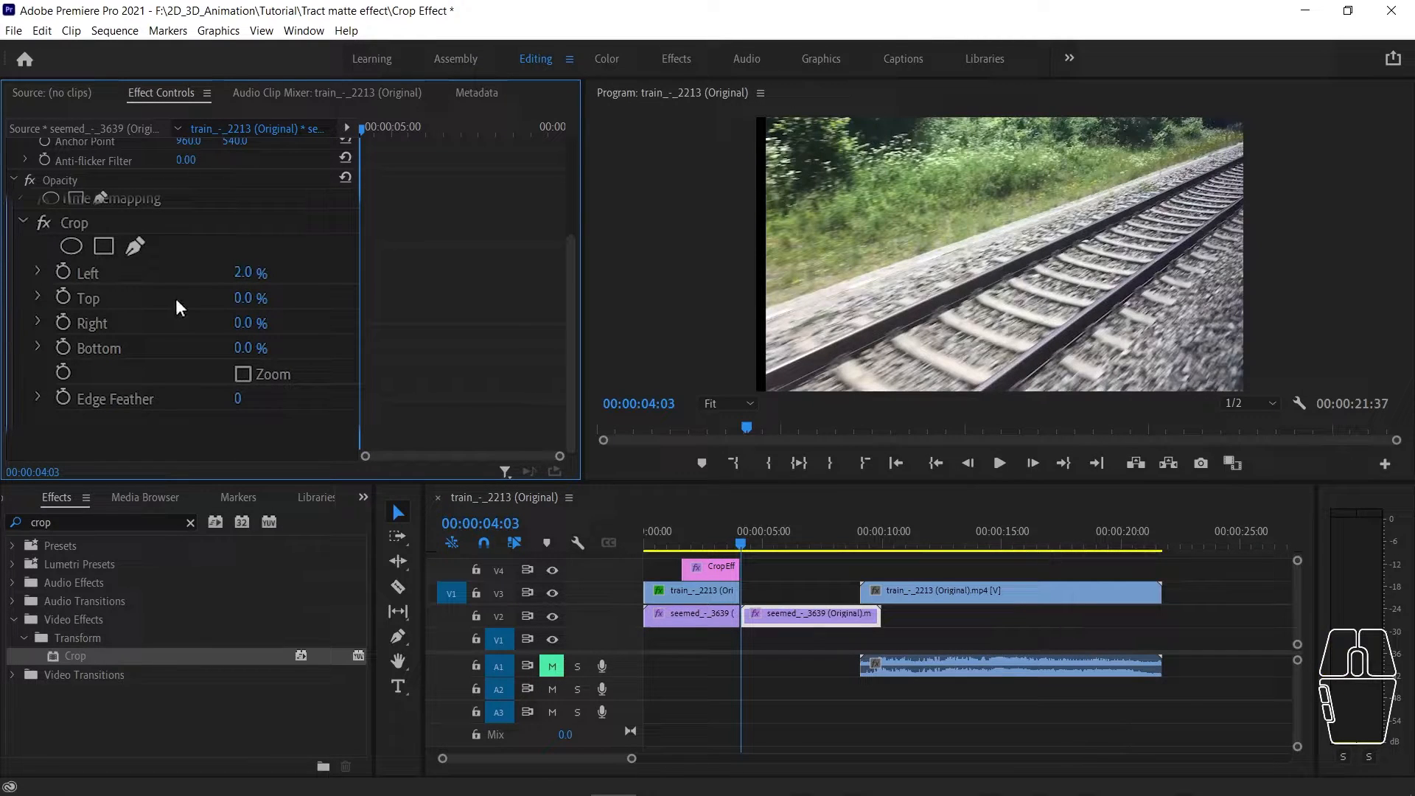
pyautogui.click(244, 305)
pyautogui.moveTo(244, 304); pyautogui.dragTo(267, 323)
pyautogui.moveTo(243, 352); pyautogui.dragTo(303, 345)
# Step: Enable Zoom in the Crop effect and raise the Left crop to 28%
pyautogui.click(243, 373)
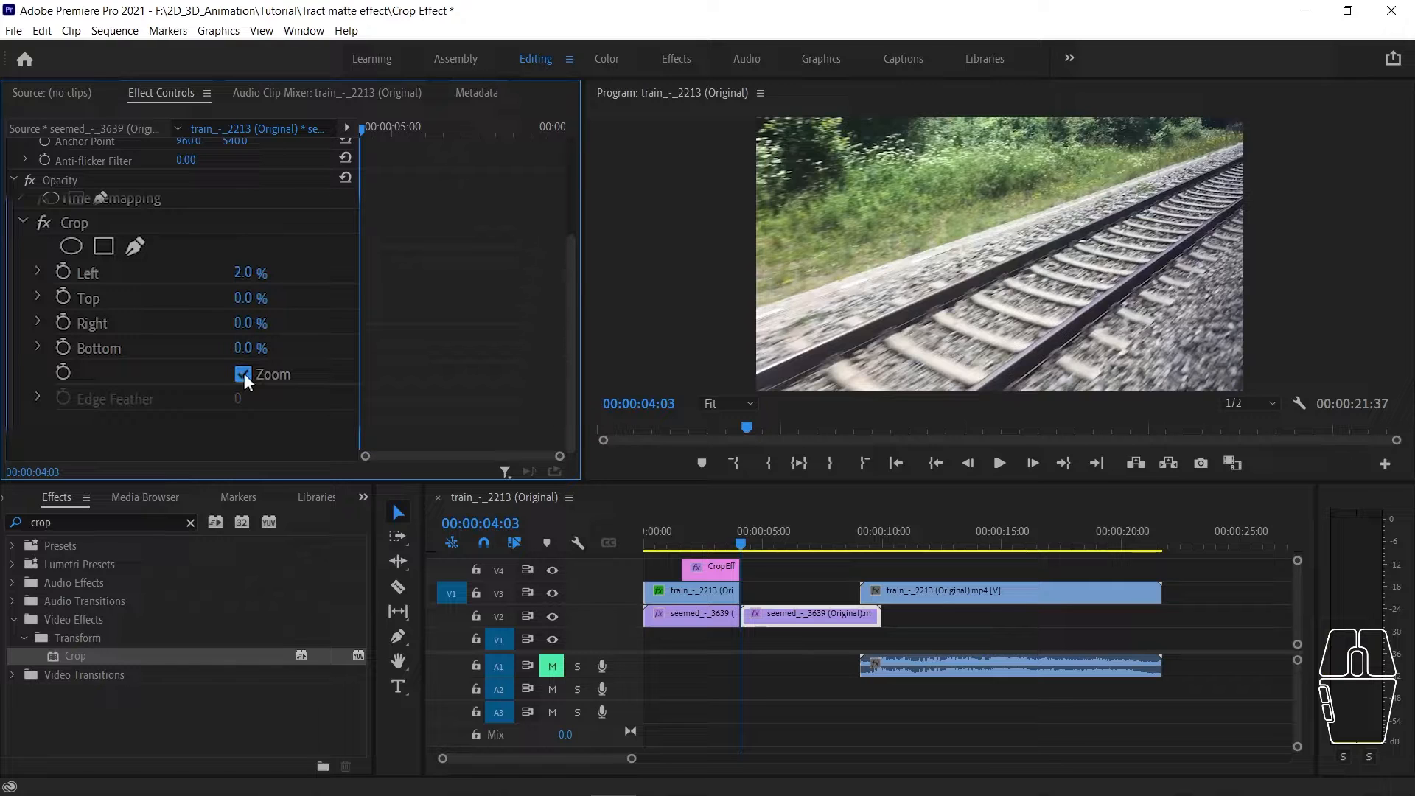
pyautogui.moveTo(243, 272)
pyautogui.mouseDown()
pyautogui.moveTo(228, 272)
pyautogui.moveTo(280, 272)
pyautogui.moveTo(228, 272)
pyautogui.moveTo(251, 271)
pyautogui.mouseUp()
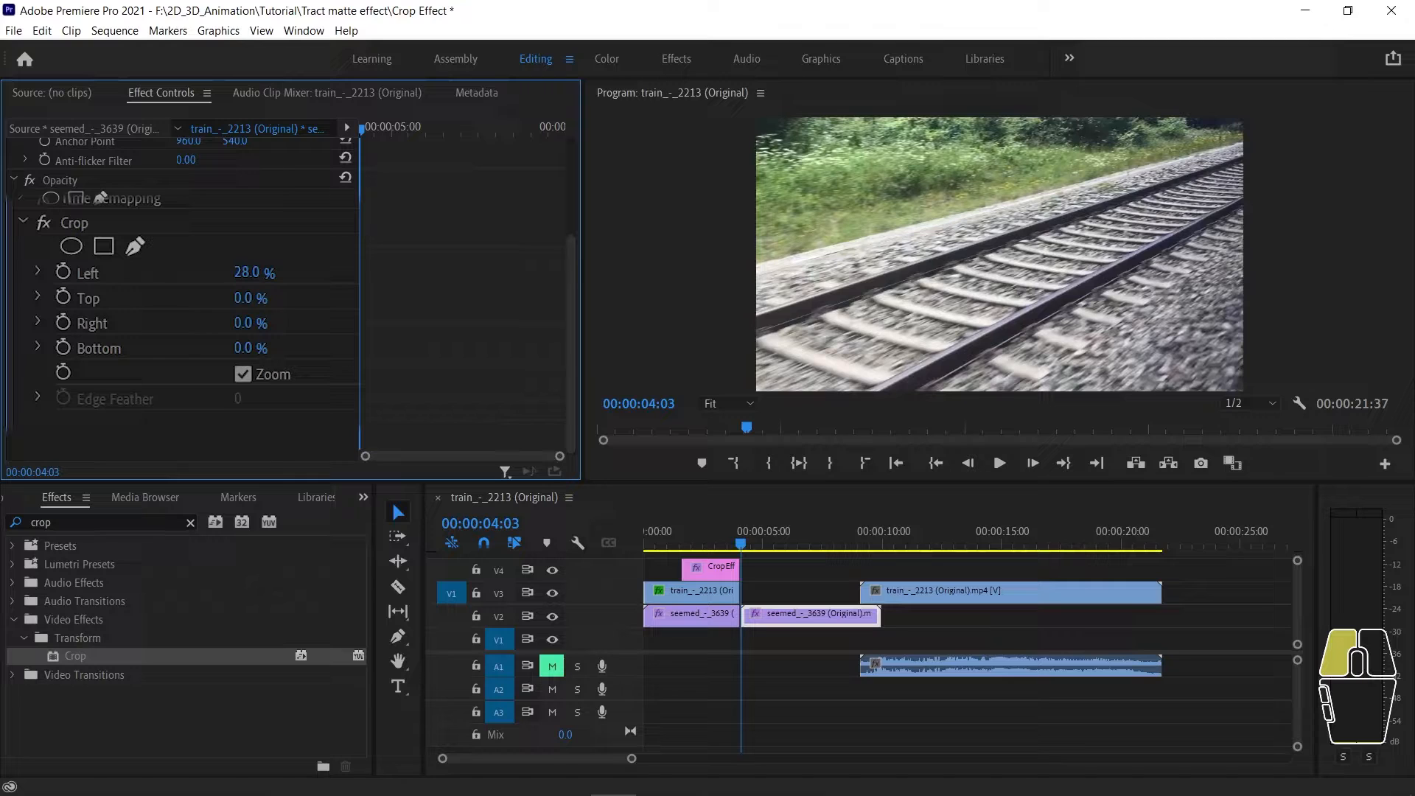
pyautogui.moveTo(250, 272); pyautogui.dragTo(260, 272)
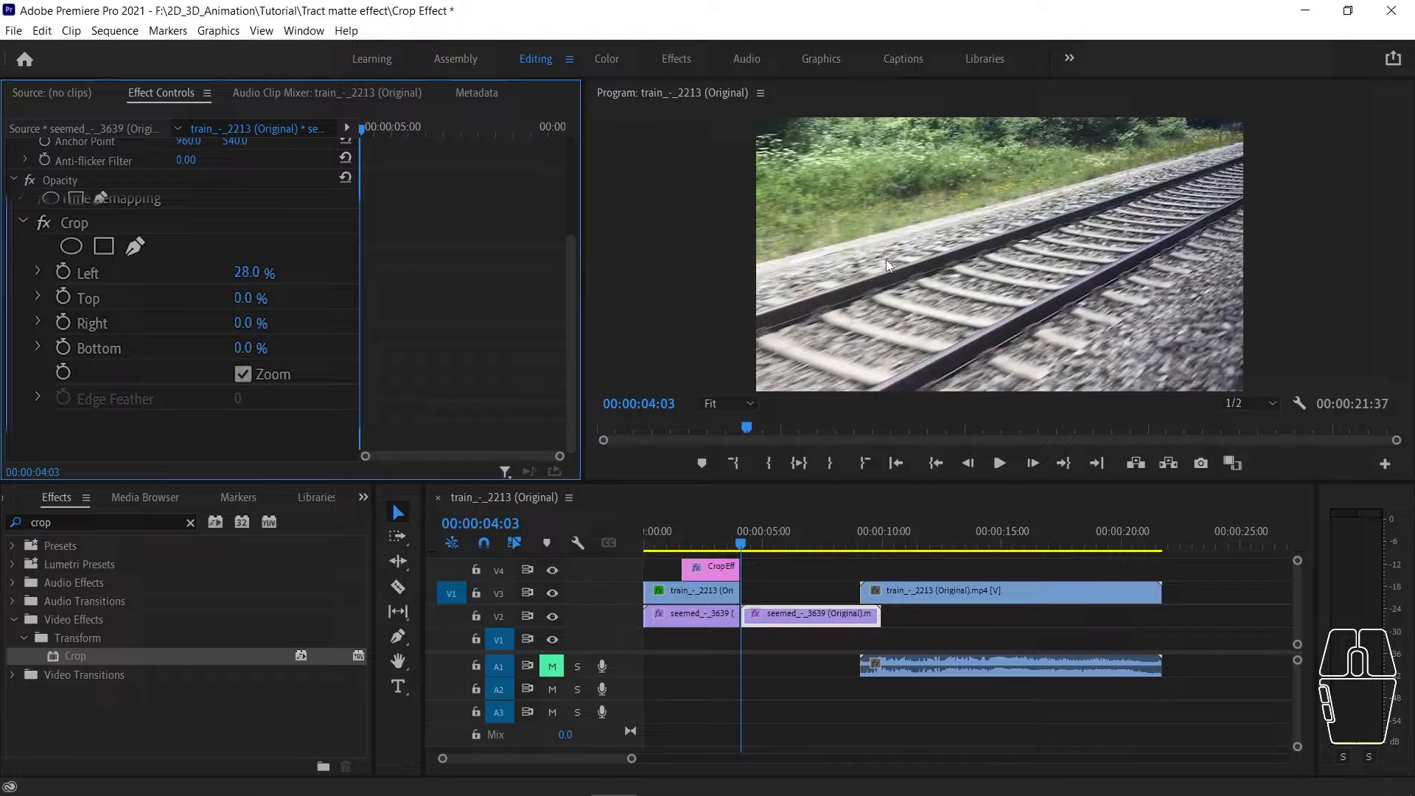
# Step: Disable Zoom in the Crop effect and set the Left crop to 22%
pyautogui.click(243, 373)
pyautogui.moveTo(246, 274); pyautogui.dragTo(218, 274)
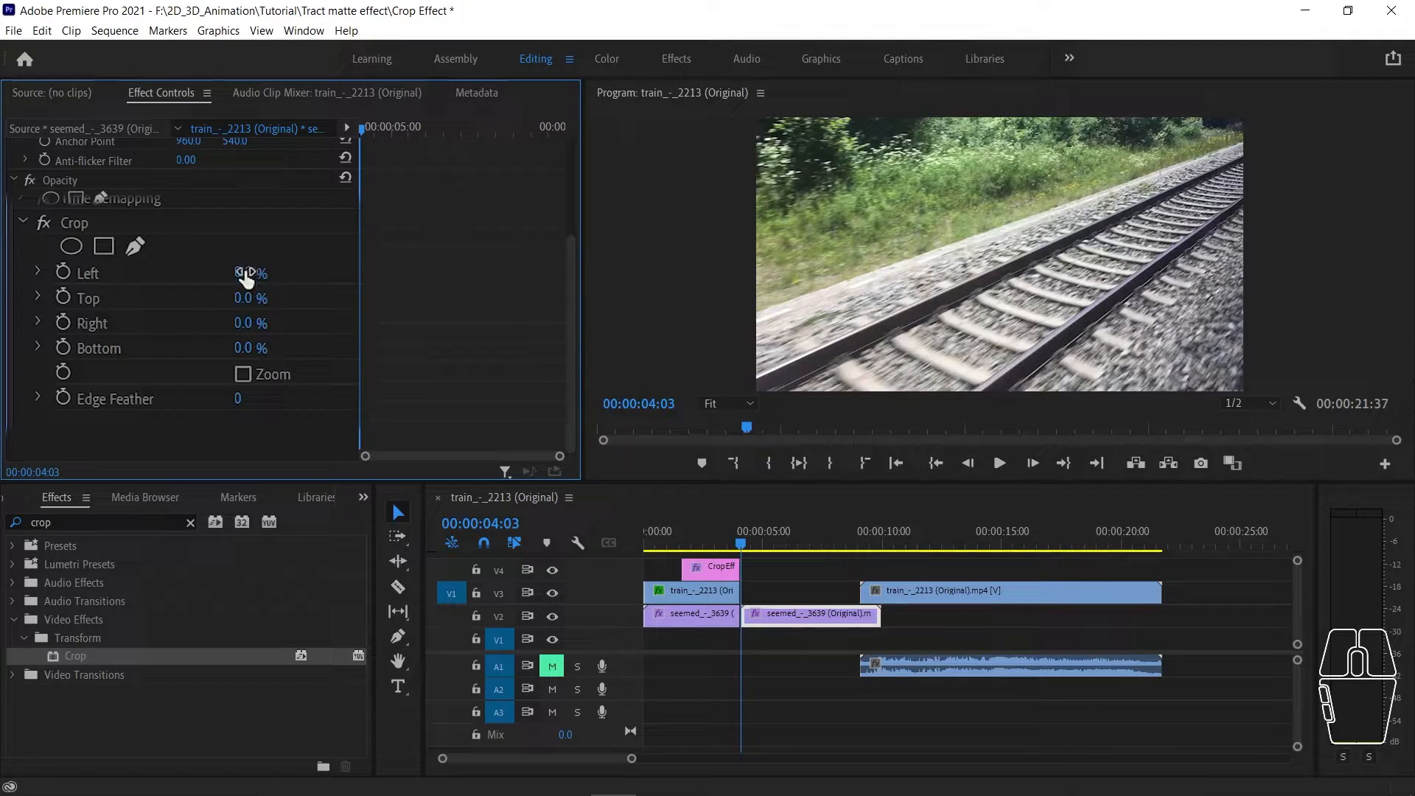
pyautogui.moveTo(245, 272); pyautogui.dragTo(264, 272)
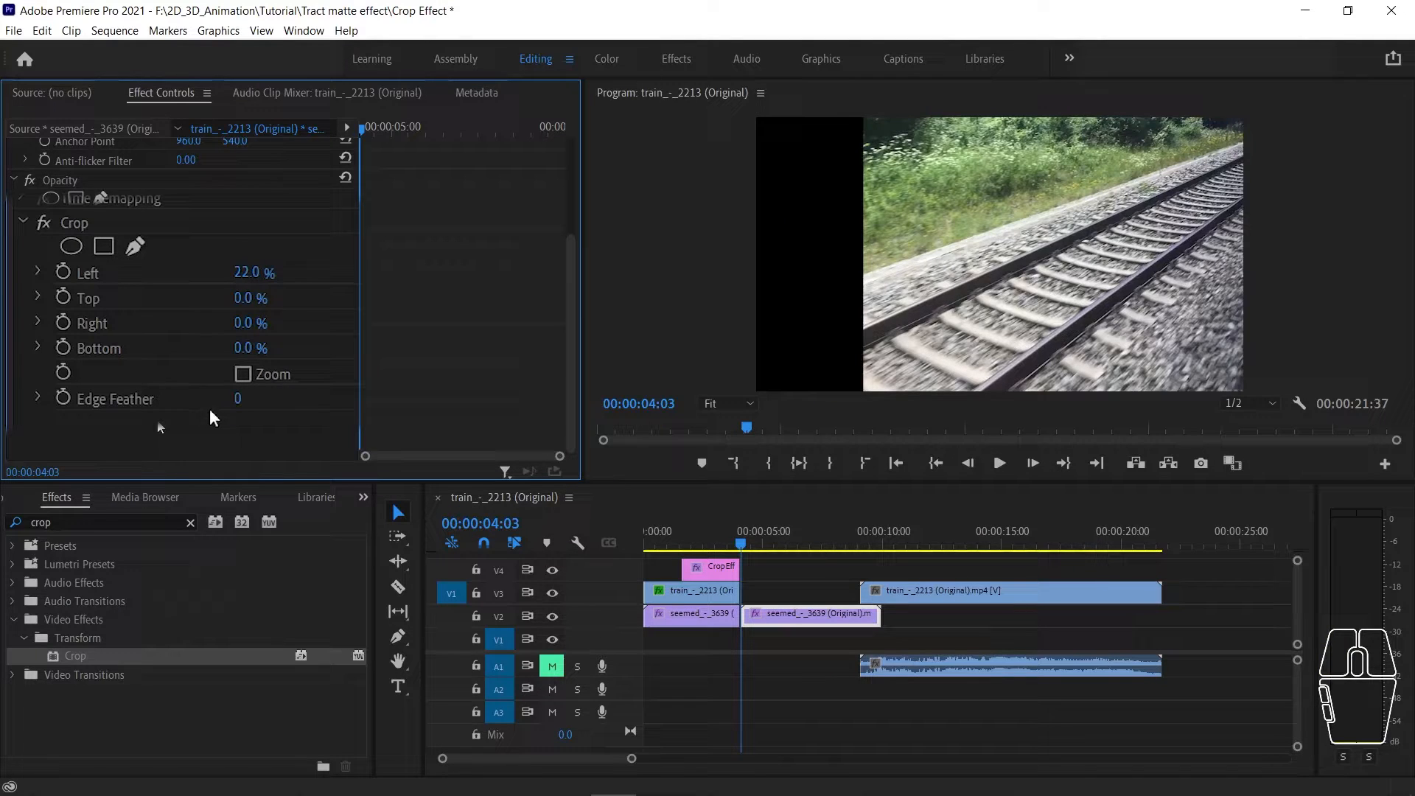
# Step: Try Edge Feather values of 134 and -104 on the cropped clip, finishing with the feather at 0
pyautogui.moveTo(237, 398); pyautogui.dragTo(341, 398)
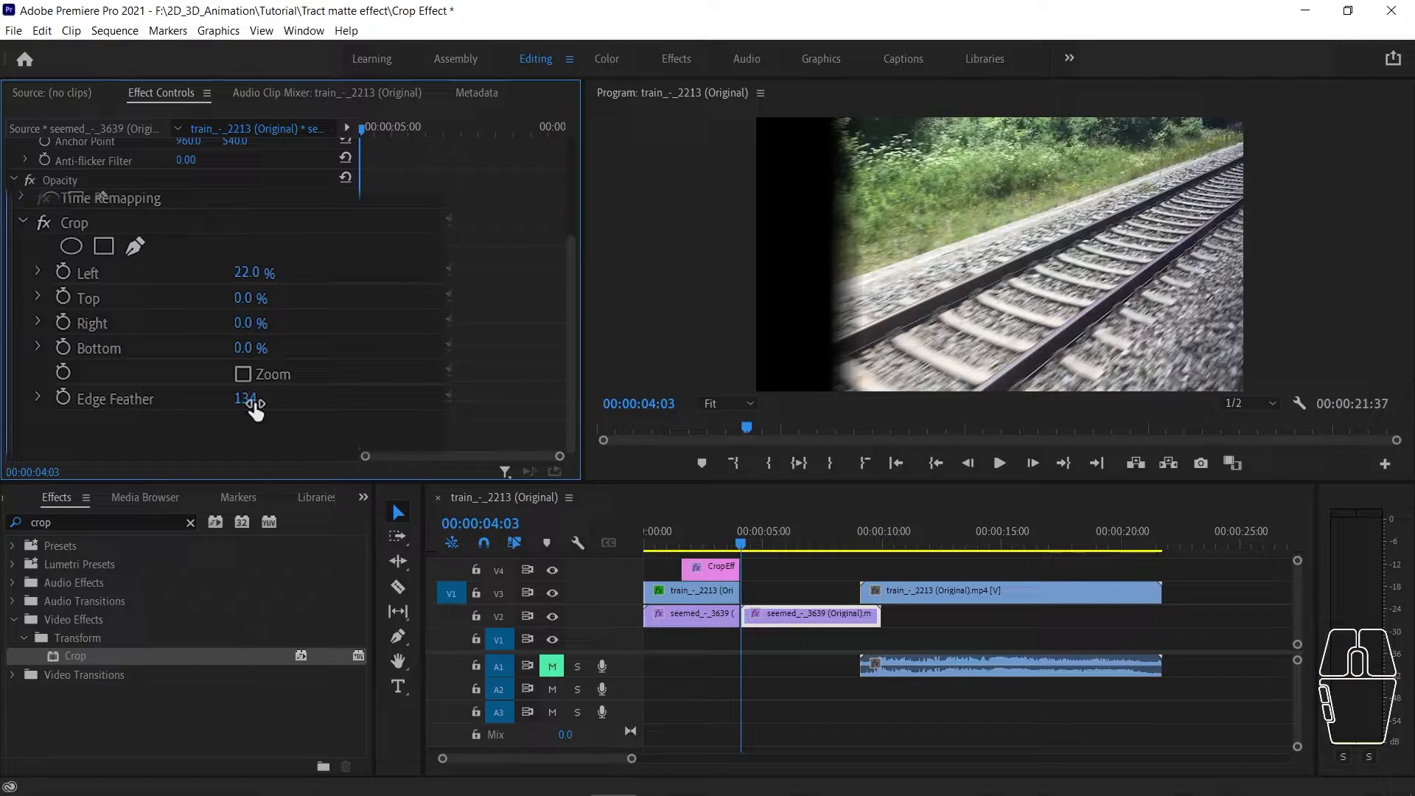
pyautogui.moveTo(254, 404); pyautogui.dragTo(79, 404)
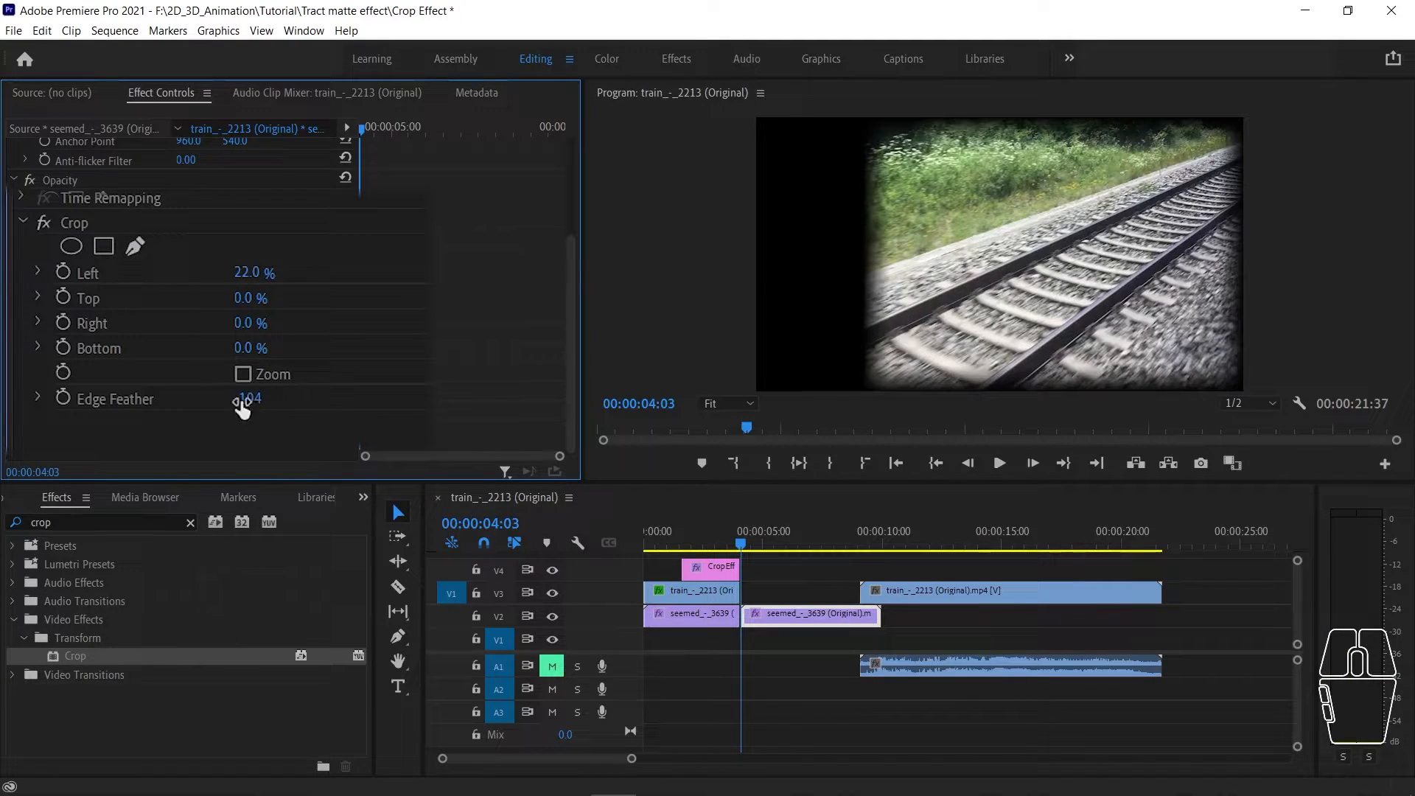
pyautogui.click(242, 404)
pyautogui.write('0')
pyautogui.press('Return')
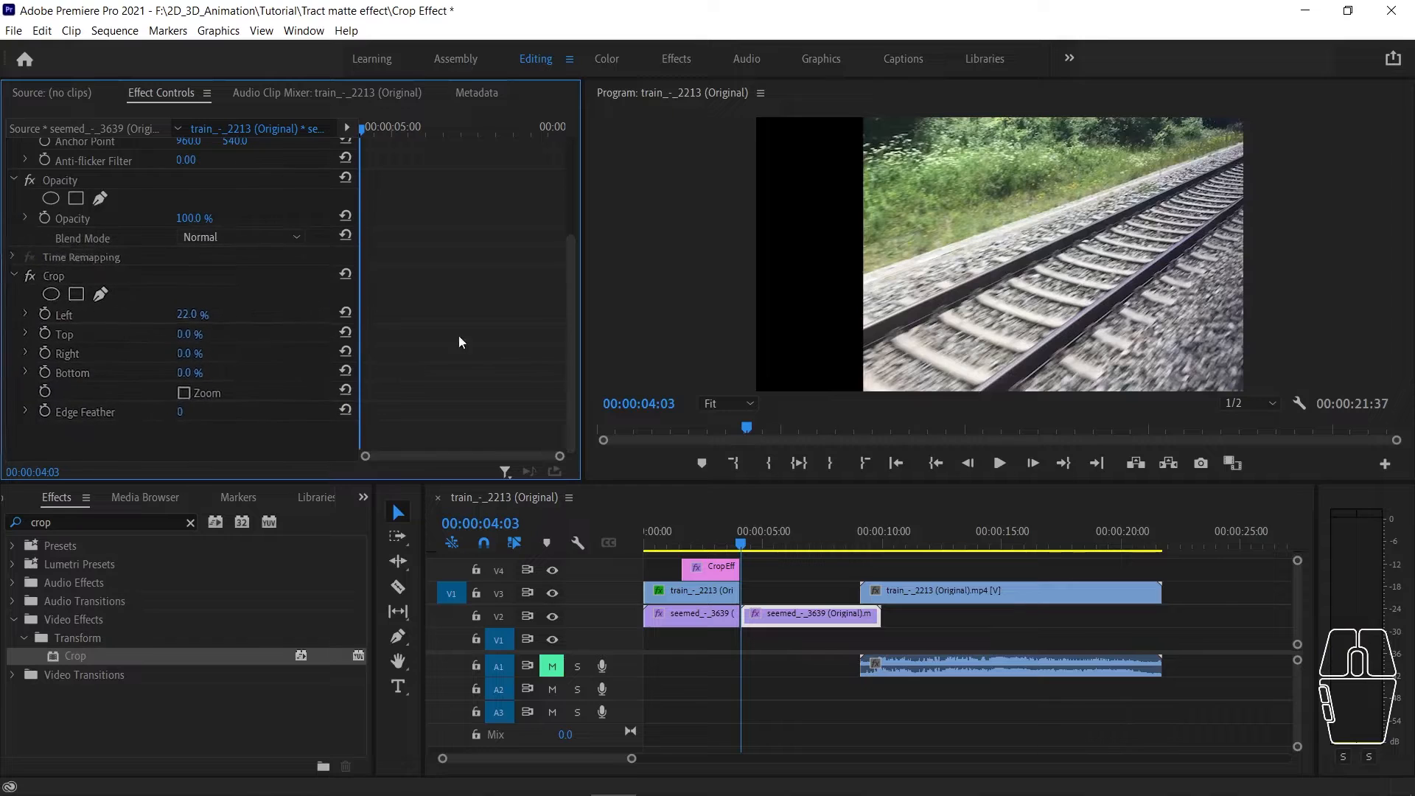
# Step: Reset the clip's Left crop to 0%
pyautogui.click(199, 306)
pyautogui.write('0')
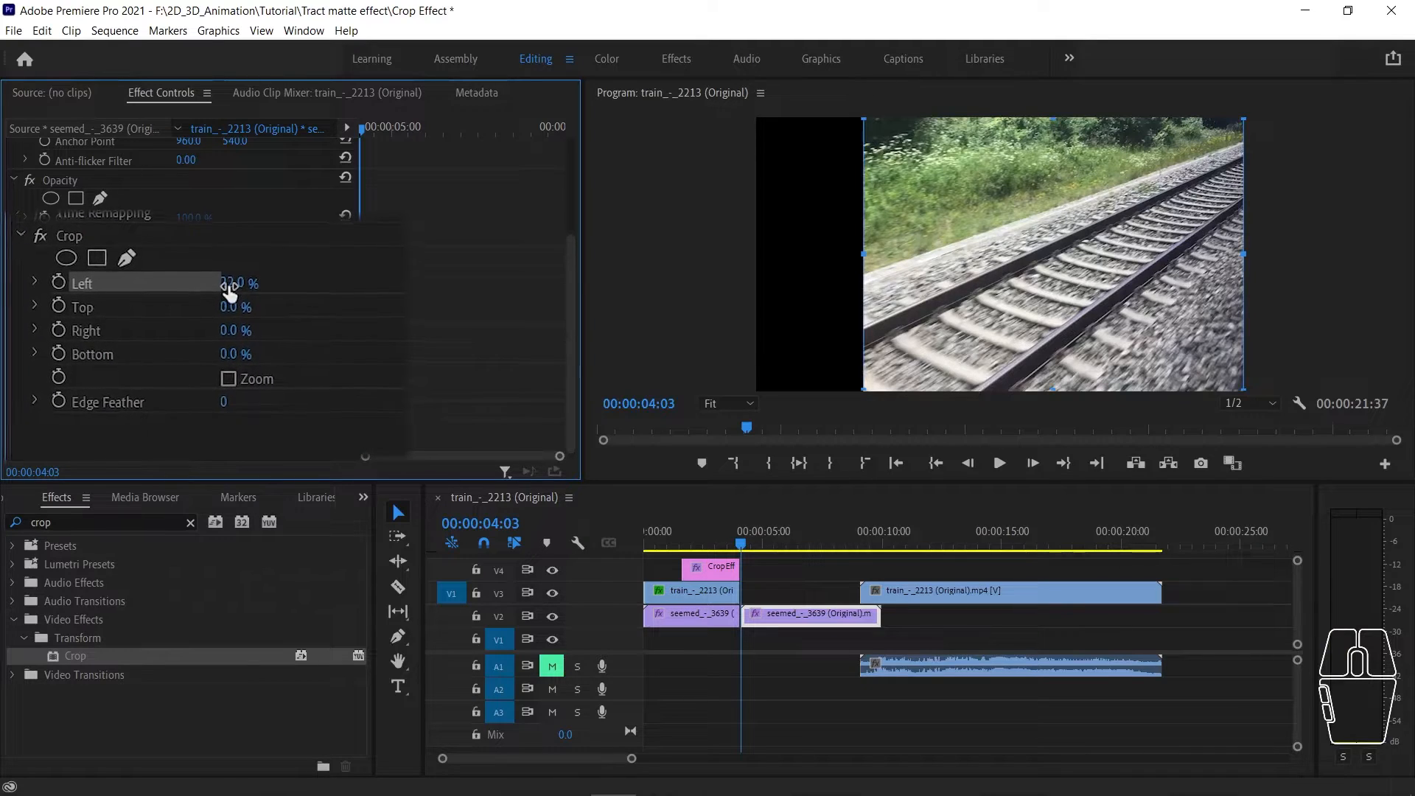
pyautogui.press('Return')
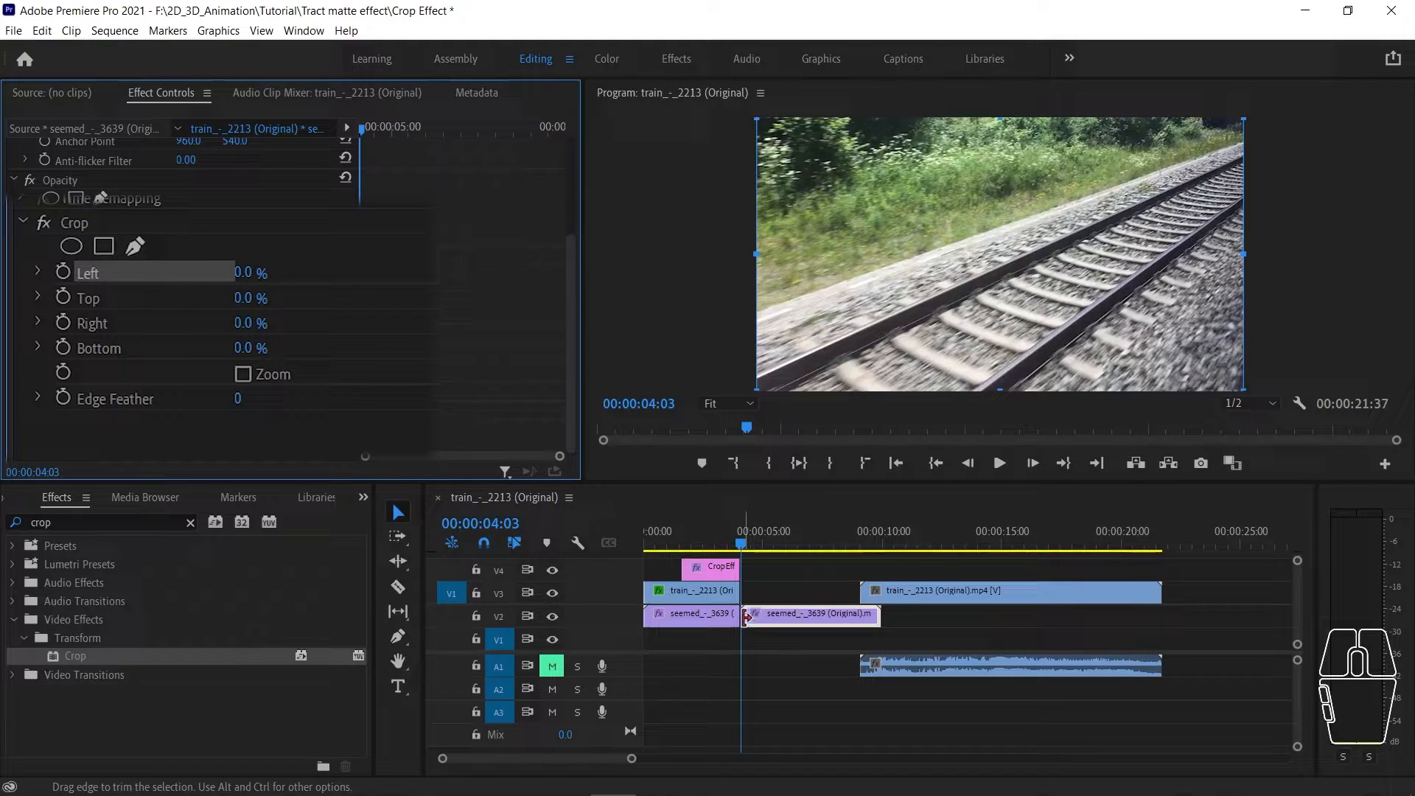
# Step: Animate the Left crop with keyframes from 0% at 00:00:04:03 to 100% at 00:00:04:39
pyautogui.click(66, 273)
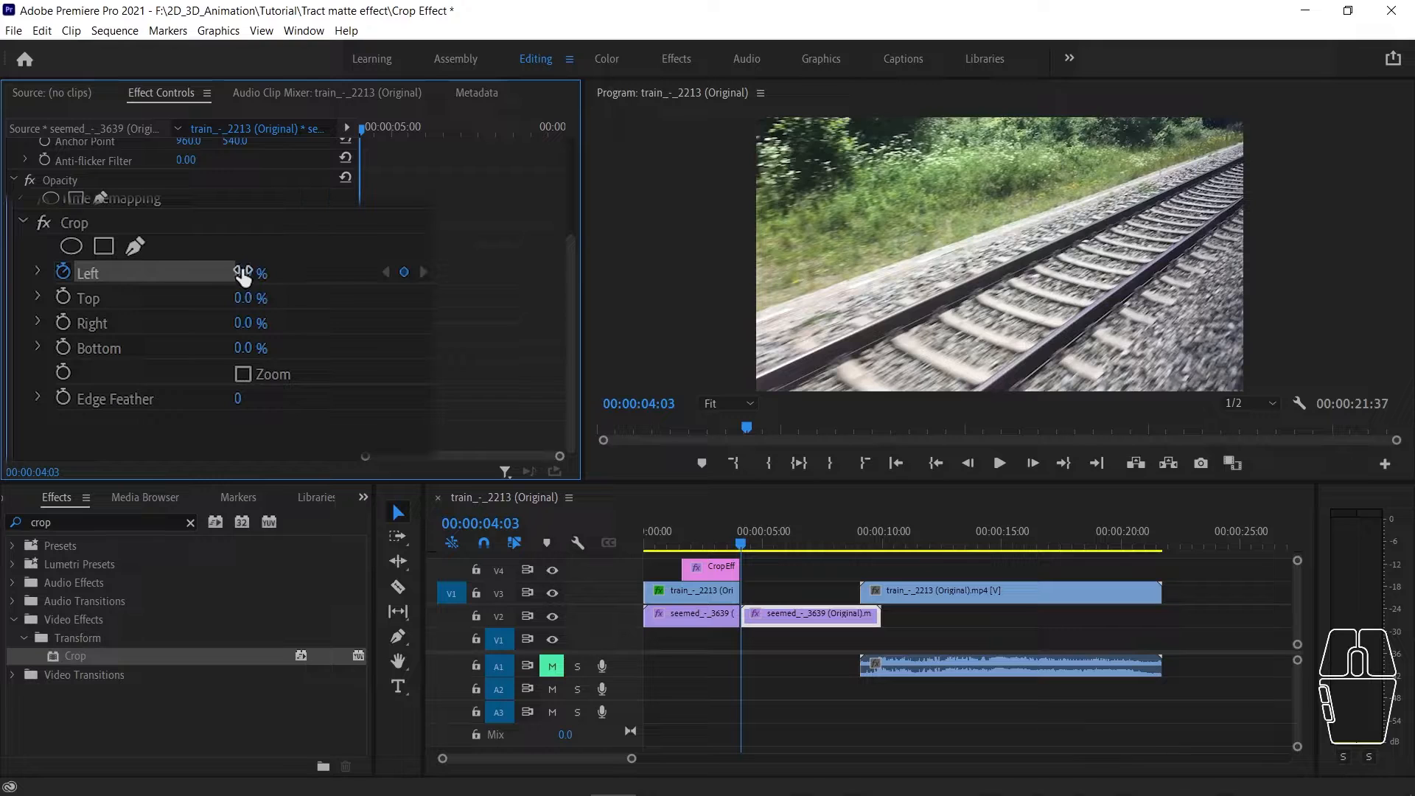
pyautogui.click(743, 548)
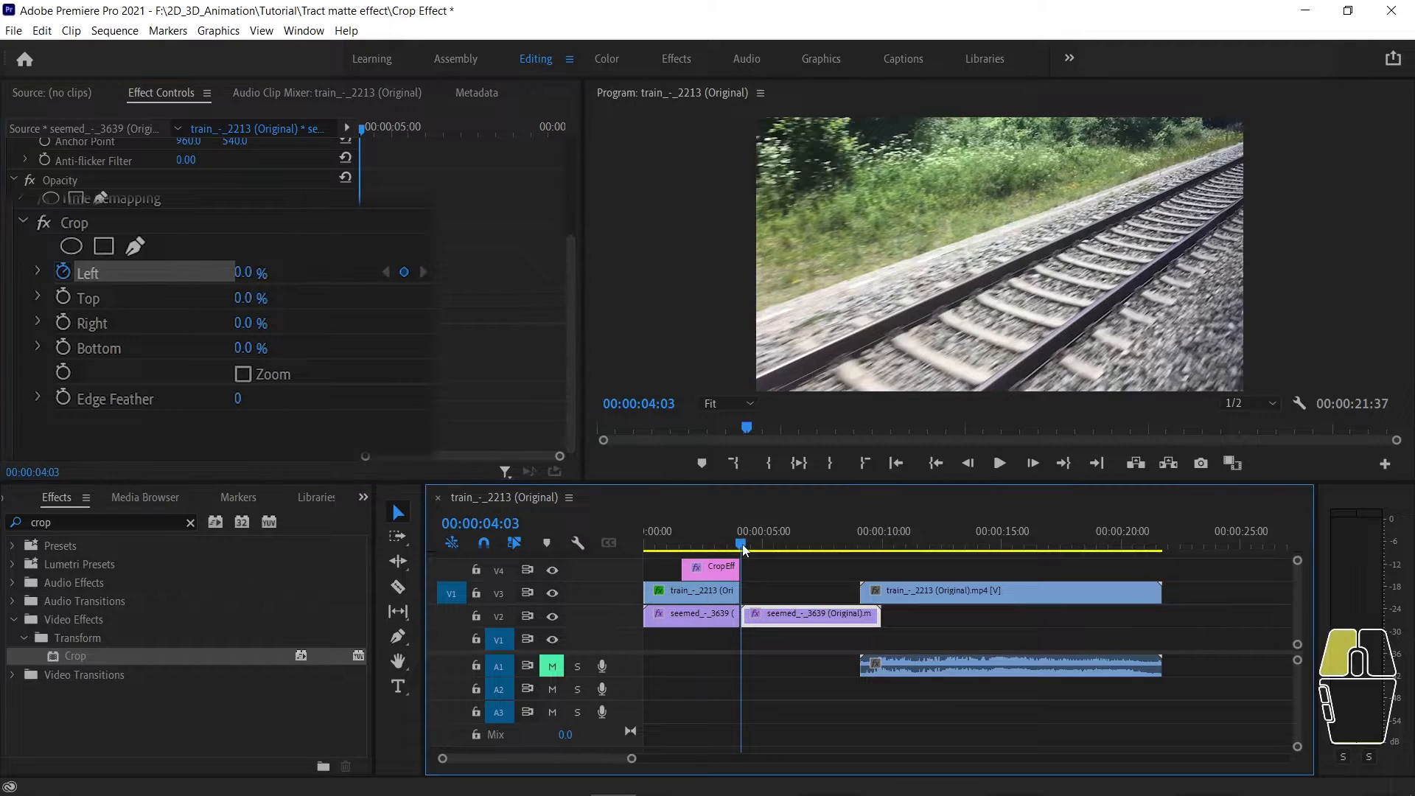
pyautogui.moveTo(743, 549); pyautogui.dragTo(759, 549)
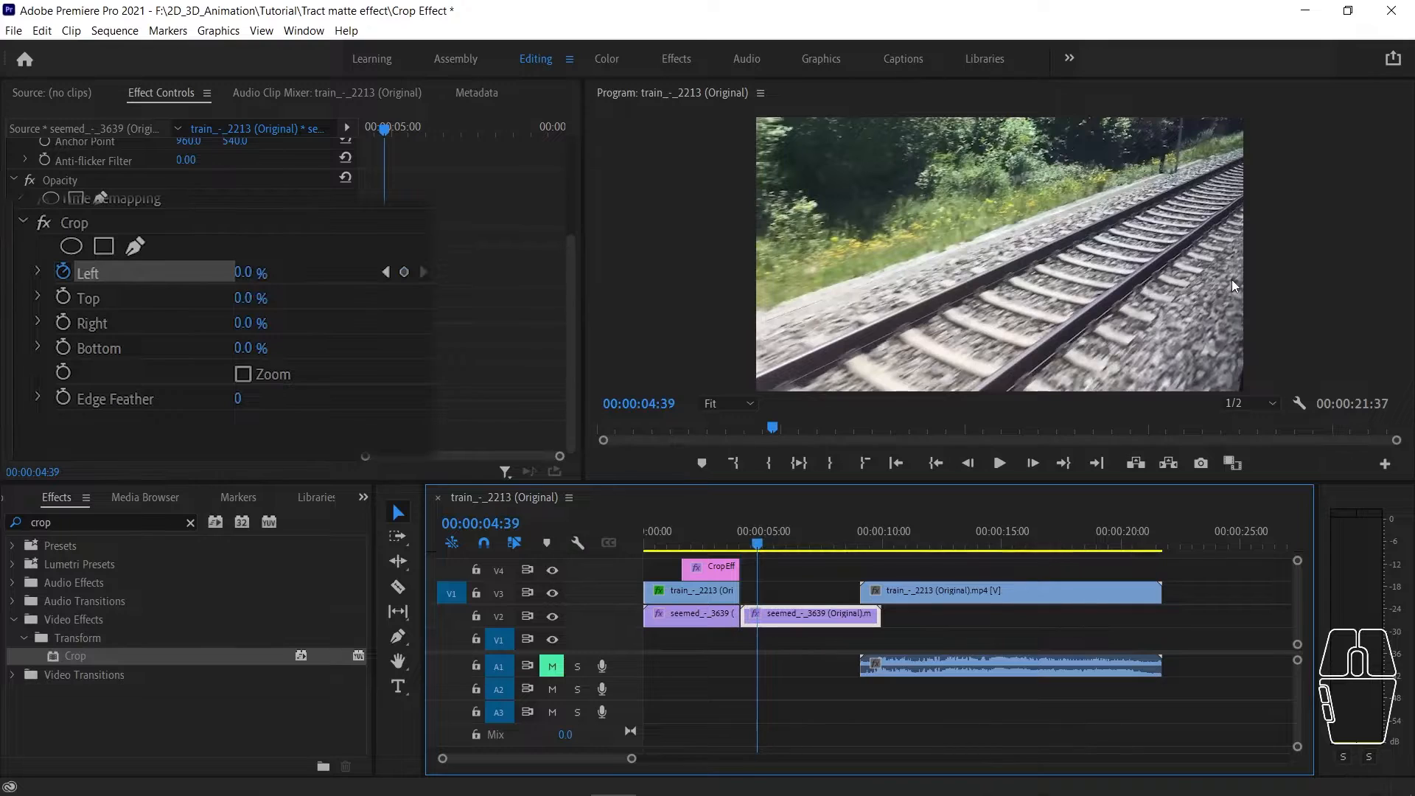
pyautogui.moveTo(243, 272); pyautogui.dragTo(231, 490)
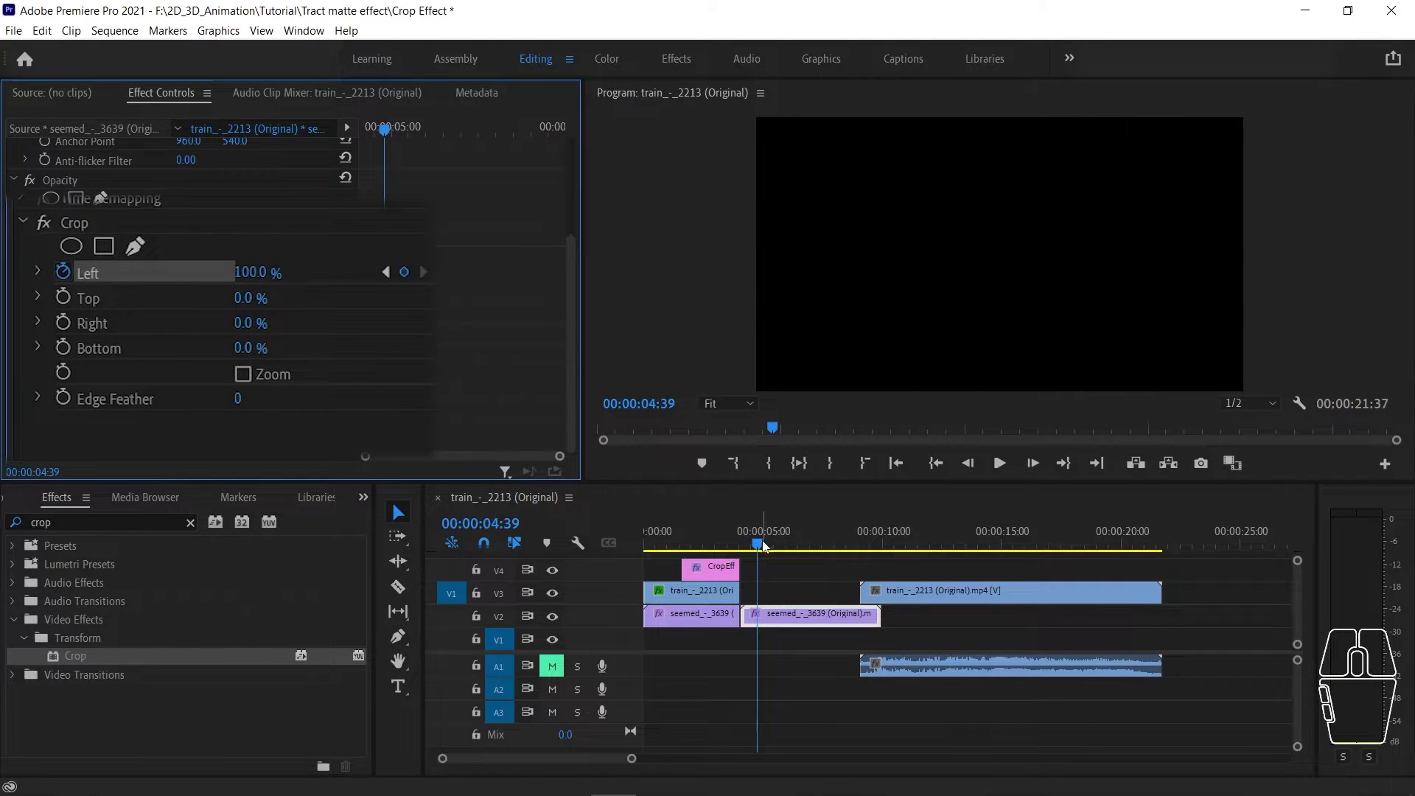
# Step: Play back and scrub through the Left crop animation at the start of the second seemed_-_3639 clip
pyautogui.click(897, 463)
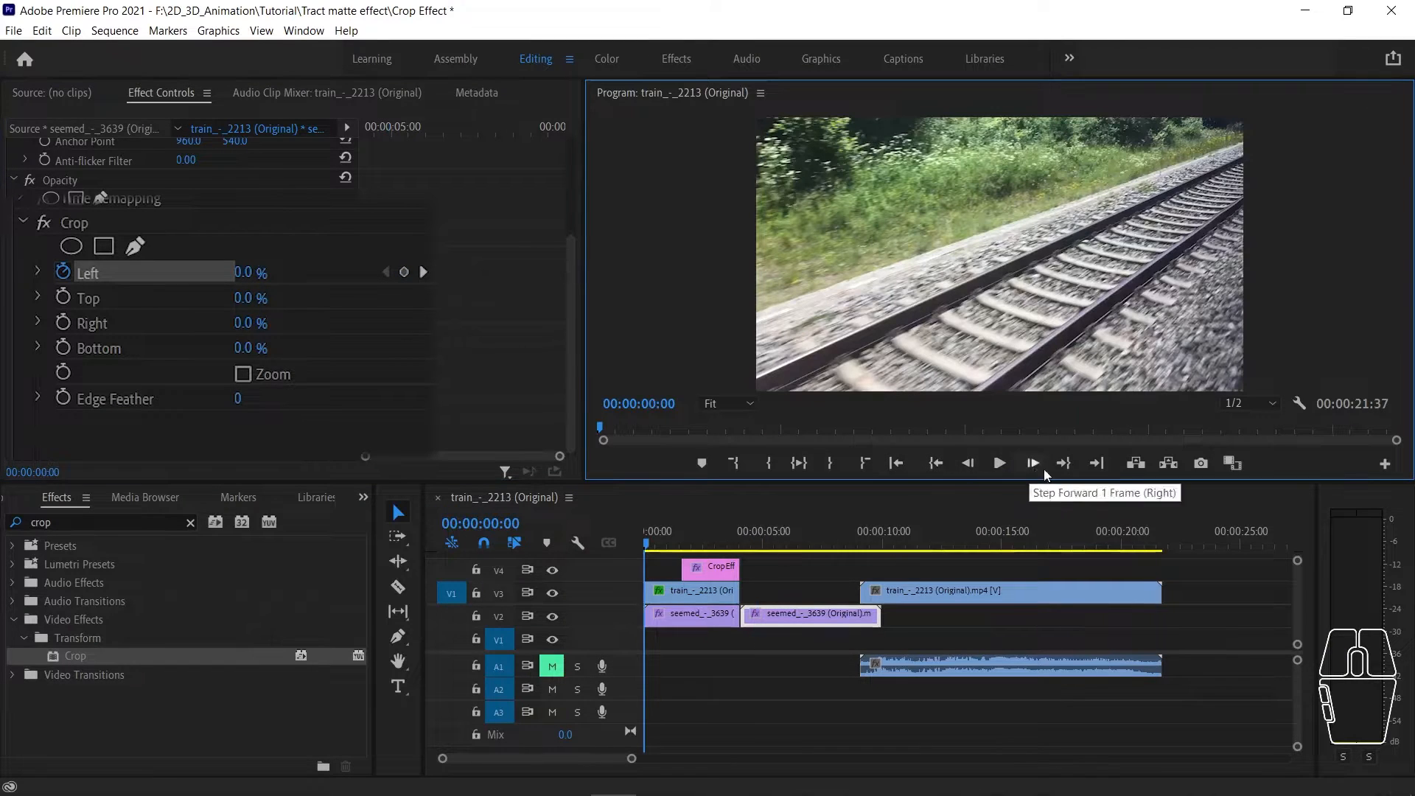
pyautogui.click(1096, 463)
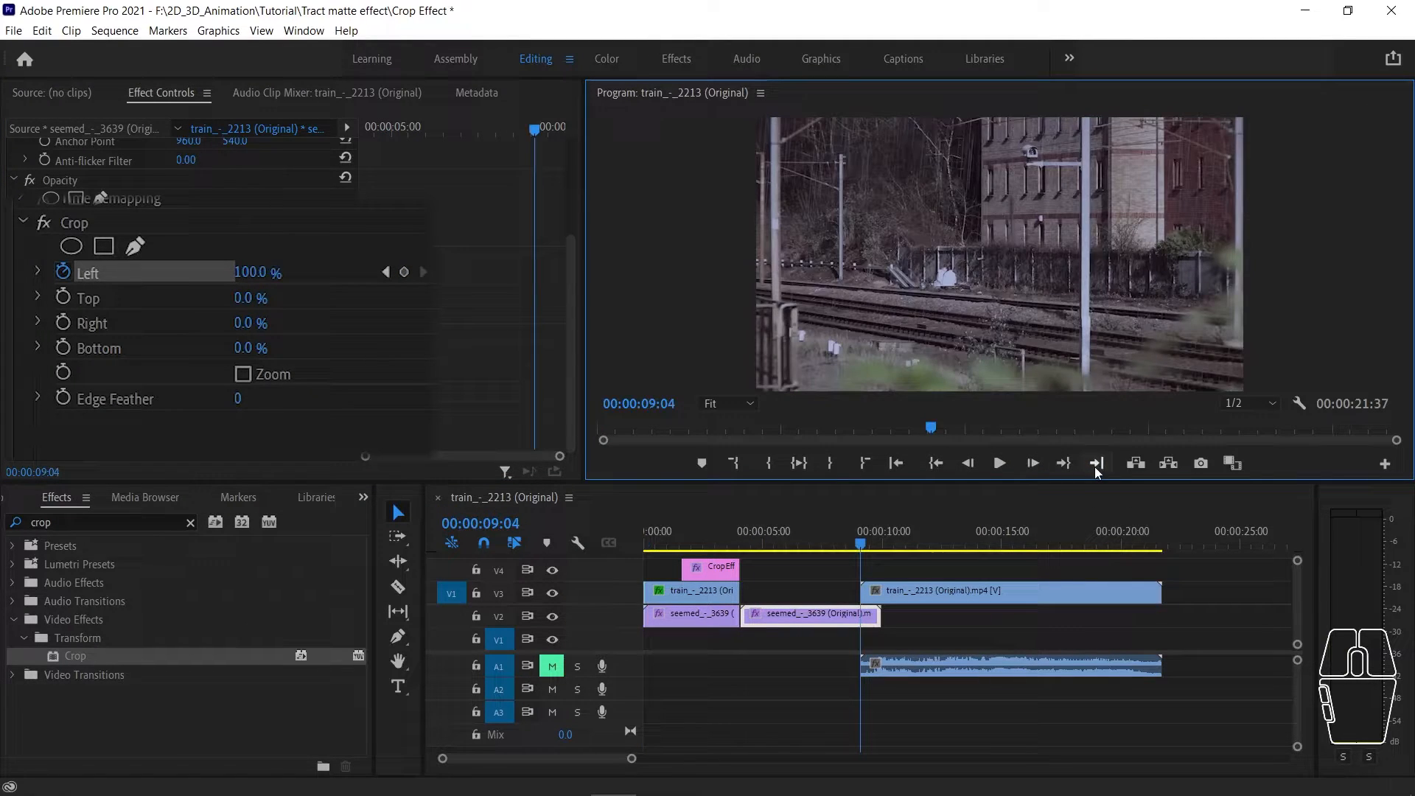
pyautogui.moveTo(863, 554); pyautogui.dragTo(741, 563)
pyautogui.click(1002, 463)
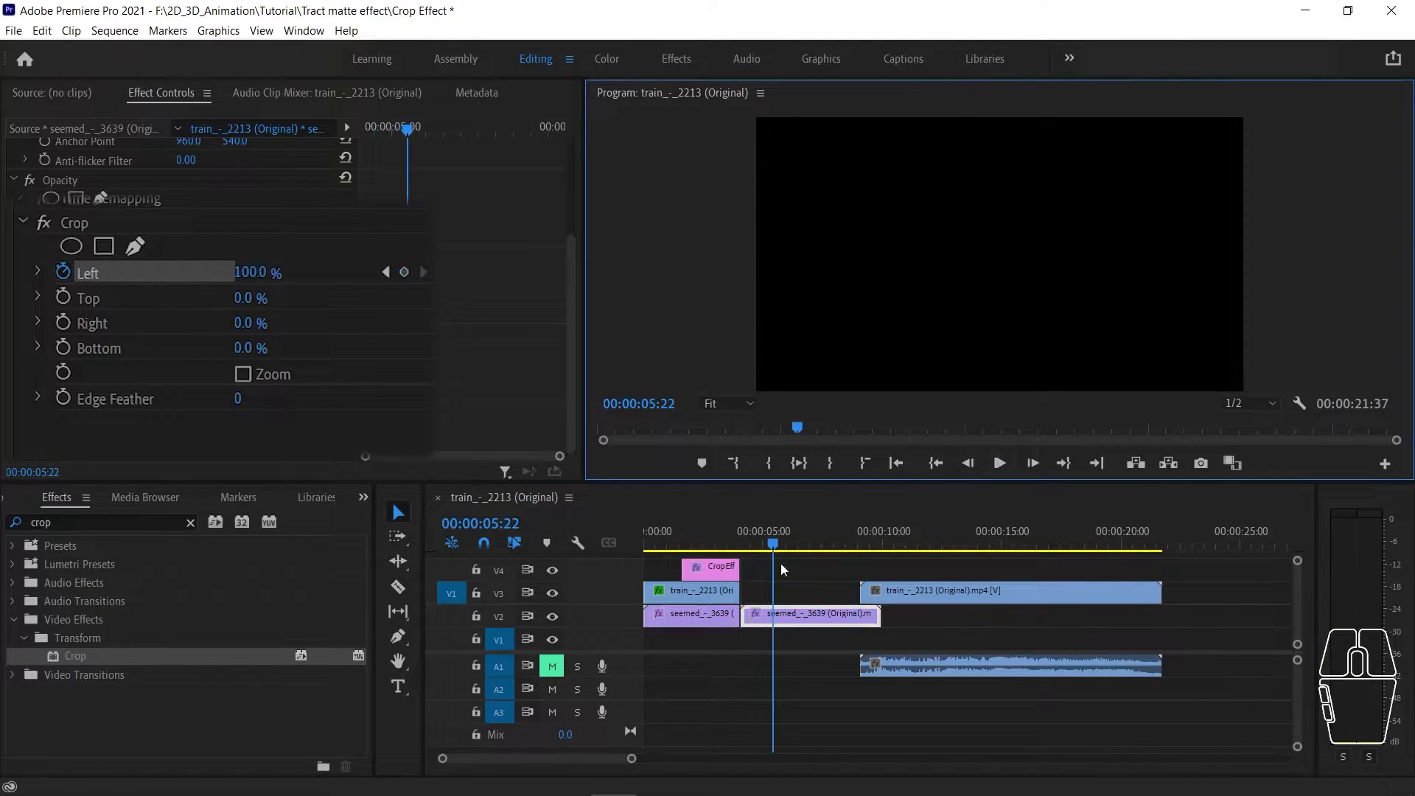
pyautogui.moveTo(772, 553); pyautogui.dragTo(752, 551)
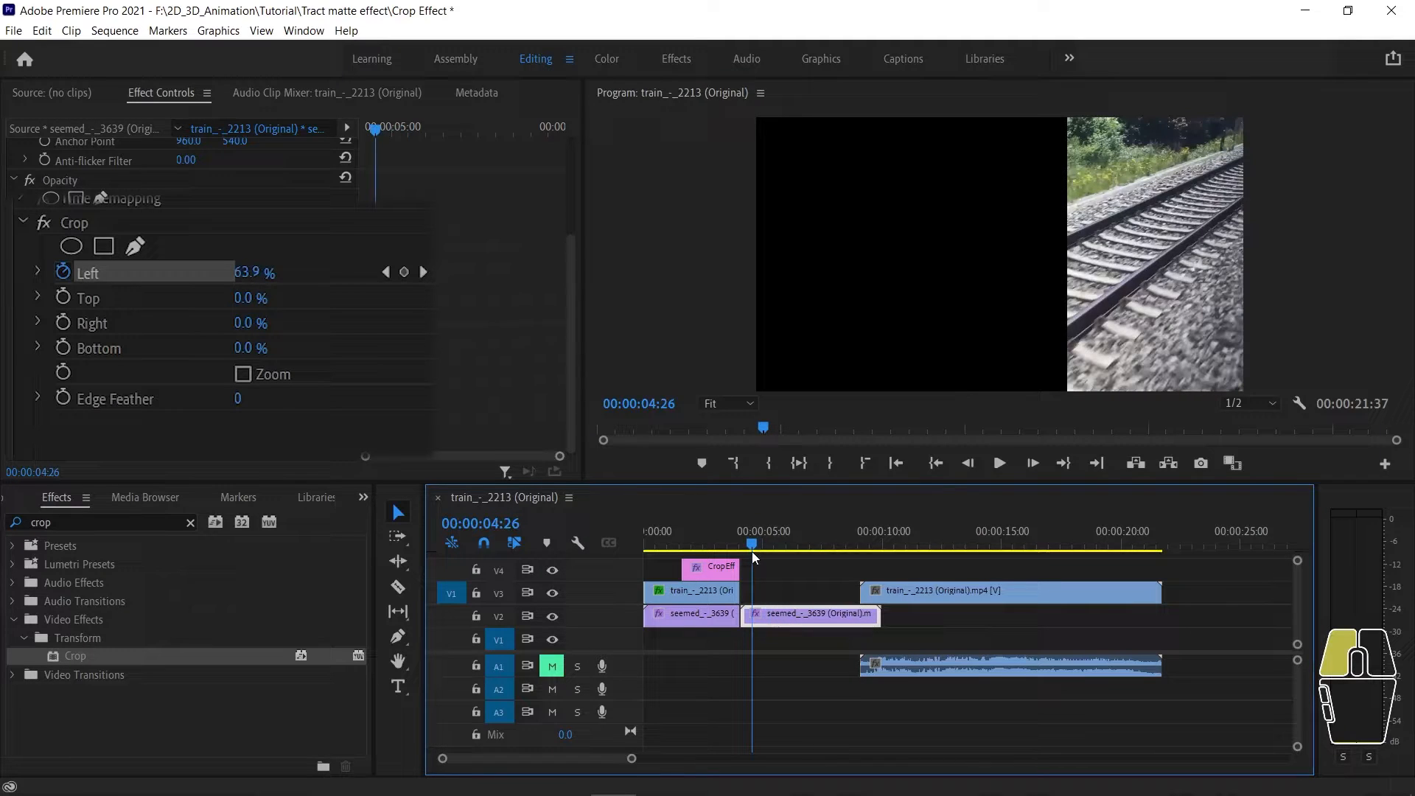
# Step: Delay the 100% Left crop keyframe to slow down the wipe, and preview the new timing
pyautogui.moveTo(386, 325); pyautogui.dragTo(434, 329)
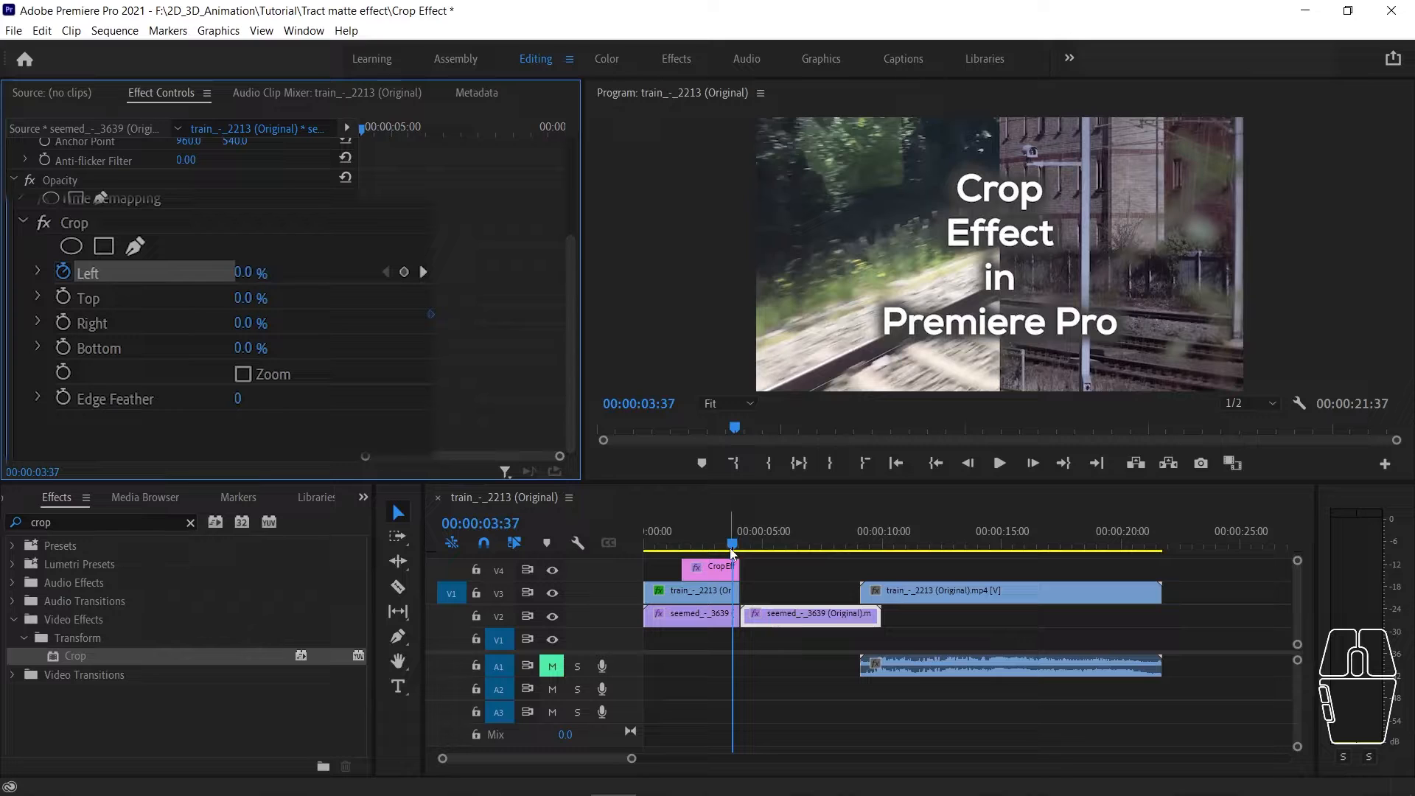
pyautogui.click(1000, 463)
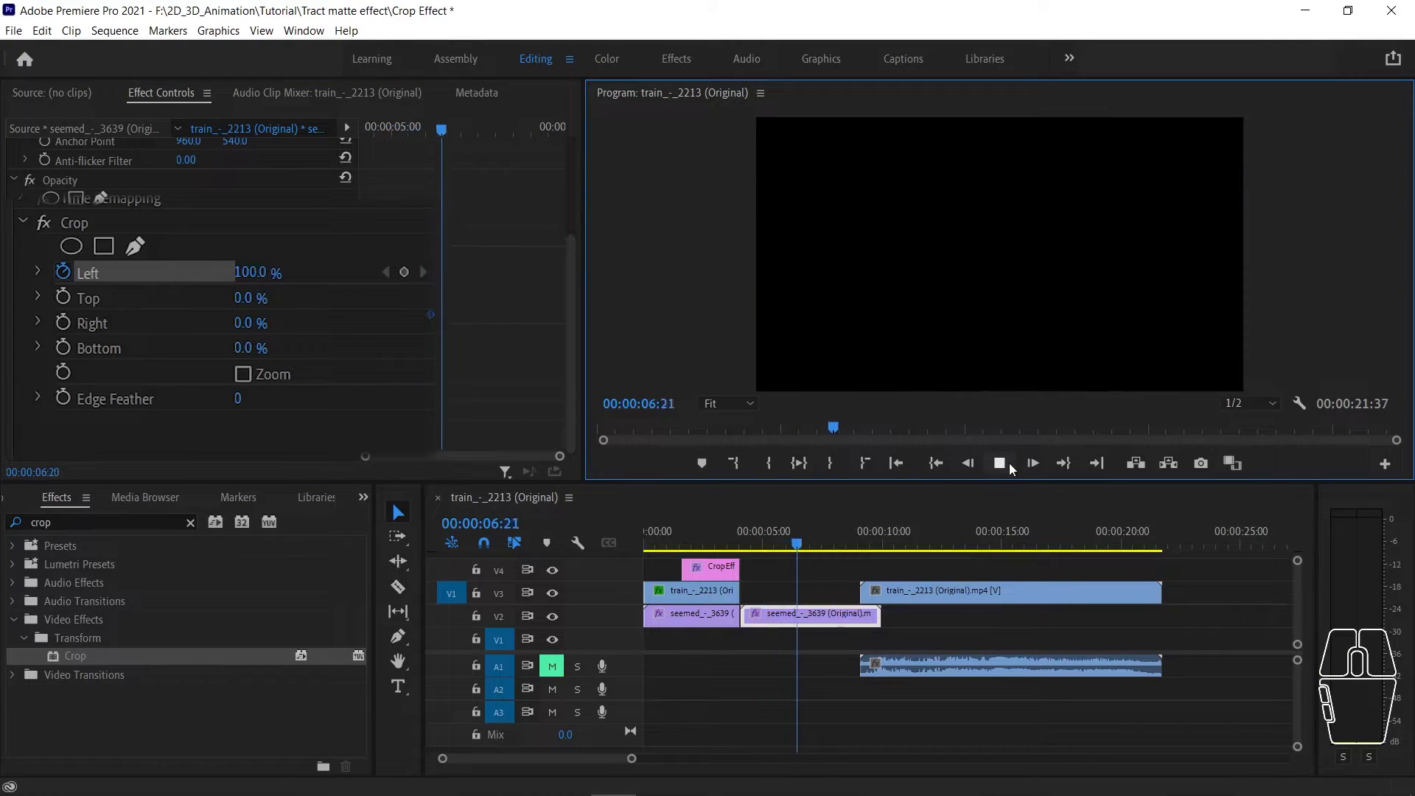
pyautogui.click(857, 547)
pyautogui.moveTo(785, 544); pyautogui.dragTo(717, 544)
pyautogui.click(999, 463)
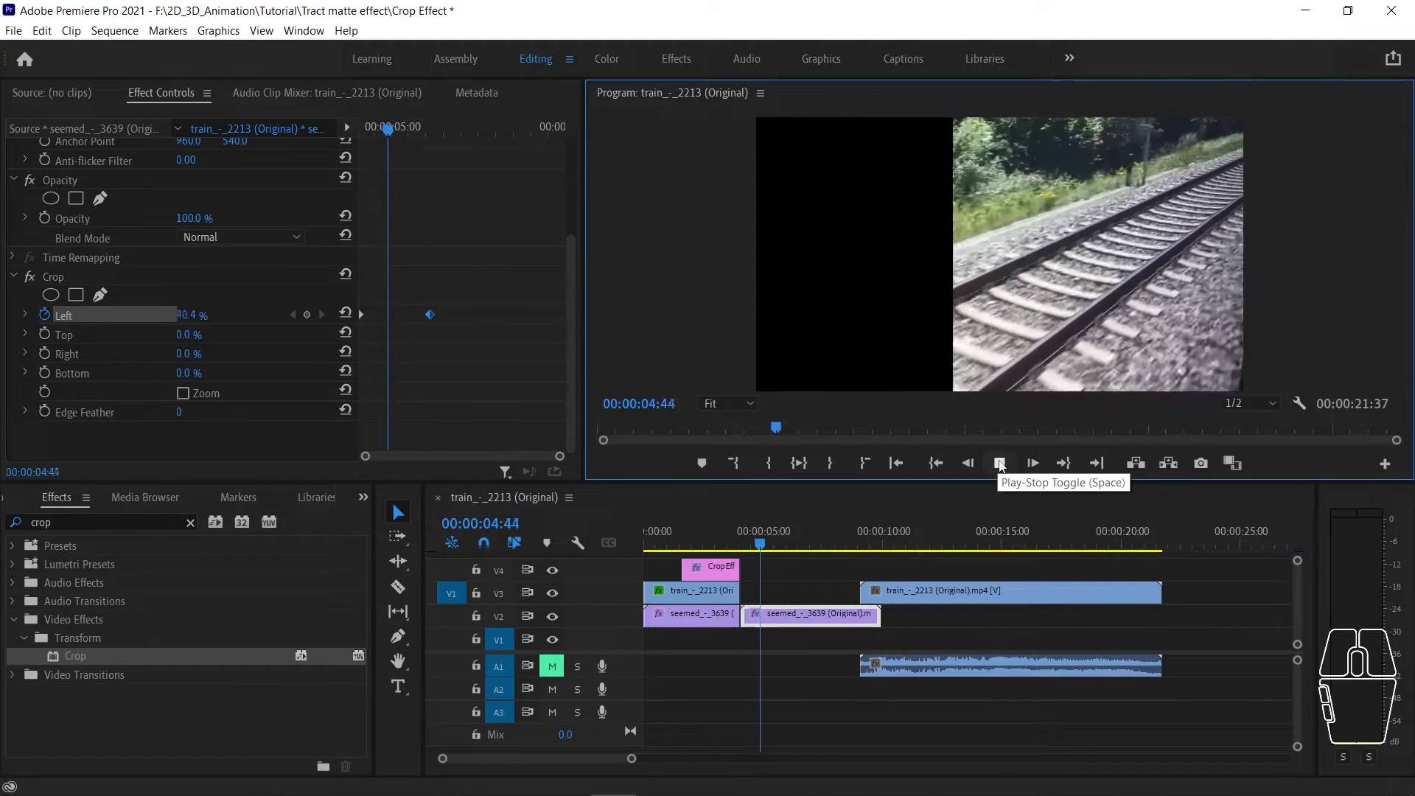
pyautogui.moveTo(778, 551); pyautogui.dragTo(739, 551)
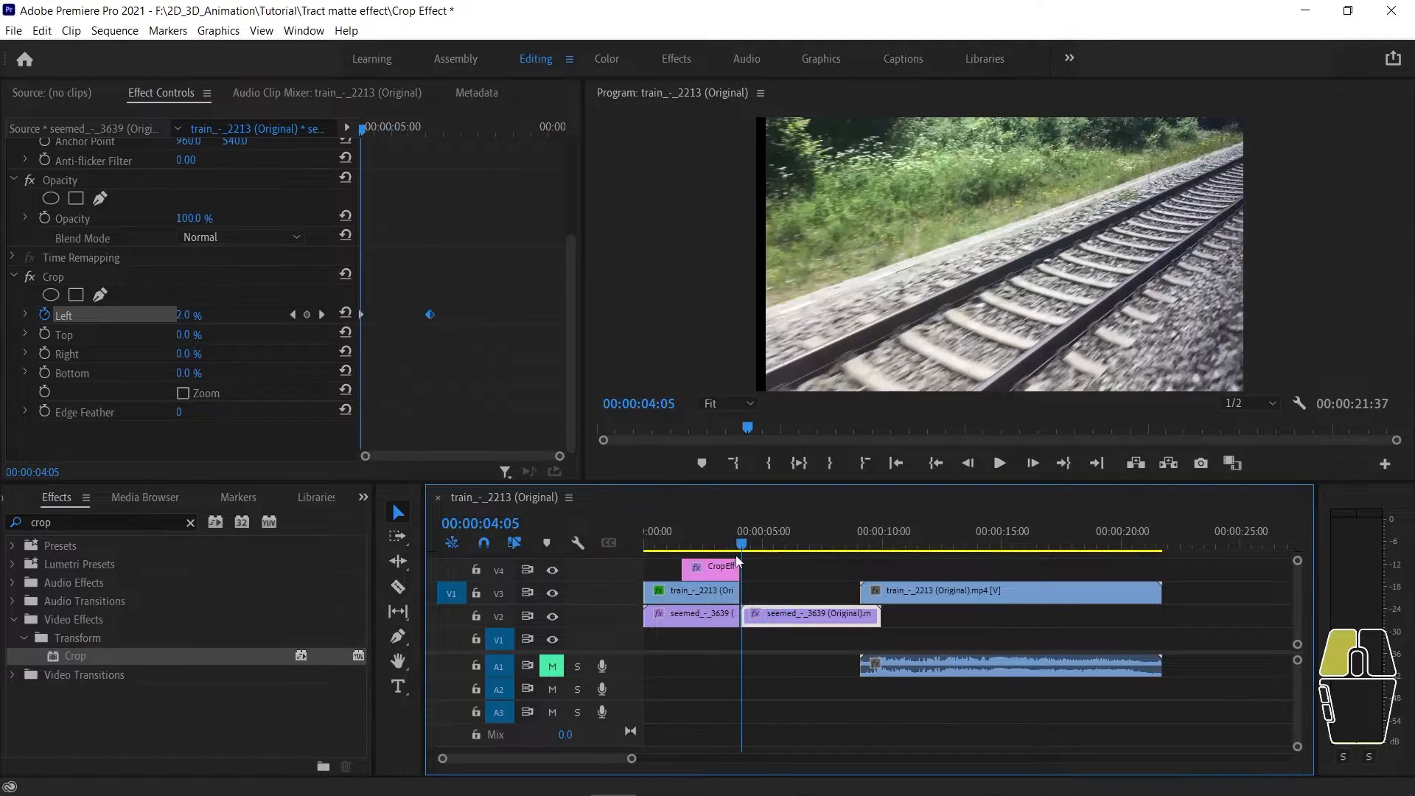
# Step: Move the second seemed_-_3639 clip up to V3 in place of the second train_-_2213 clip, with the train clip directly after it
pyautogui.moveTo(961, 590); pyautogui.dragTo(849, 588)
pyautogui.moveTo(742, 546); pyautogui.dragTo(729, 547)
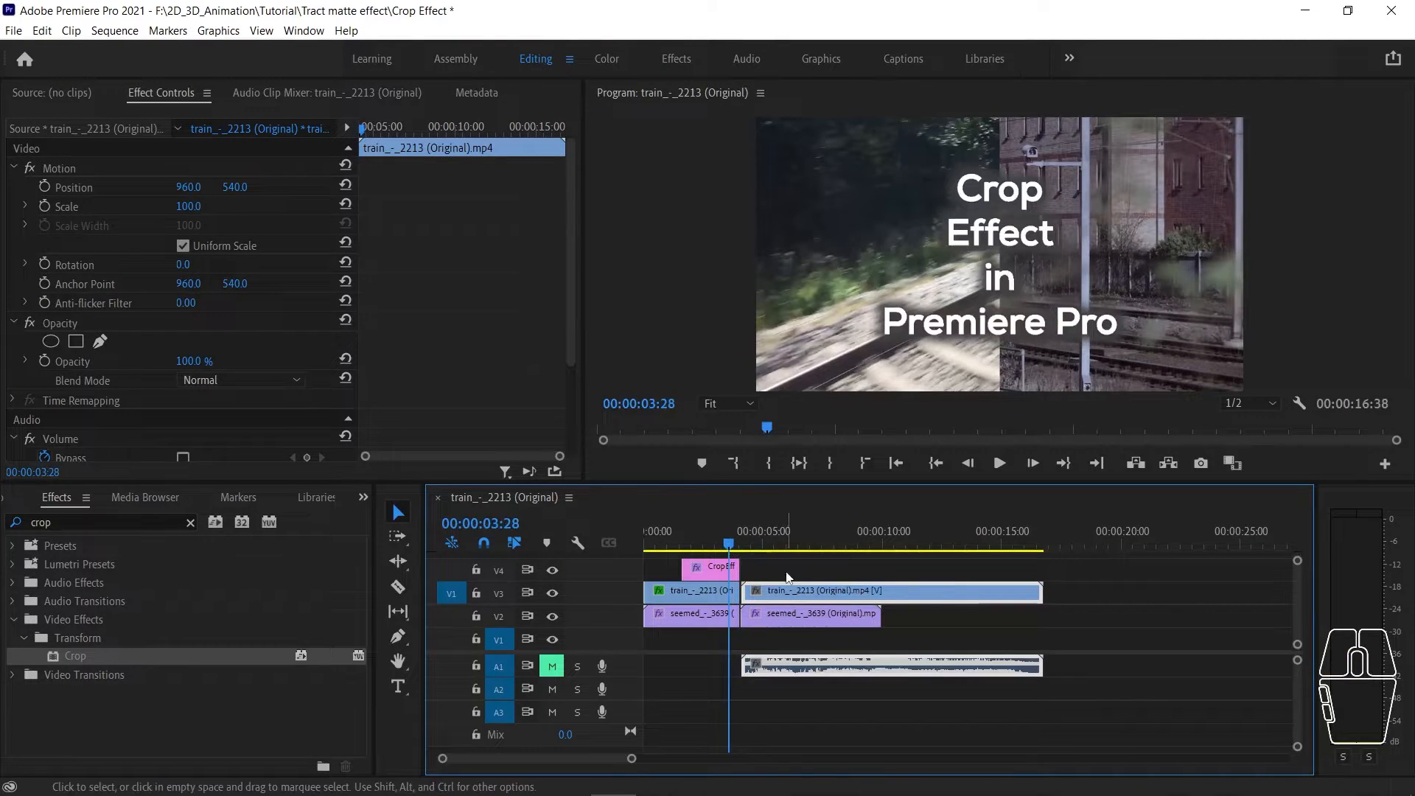
pyautogui.moveTo(787, 590); pyautogui.dragTo(943, 593)
pyautogui.moveTo(859, 612); pyautogui.dragTo(859, 593)
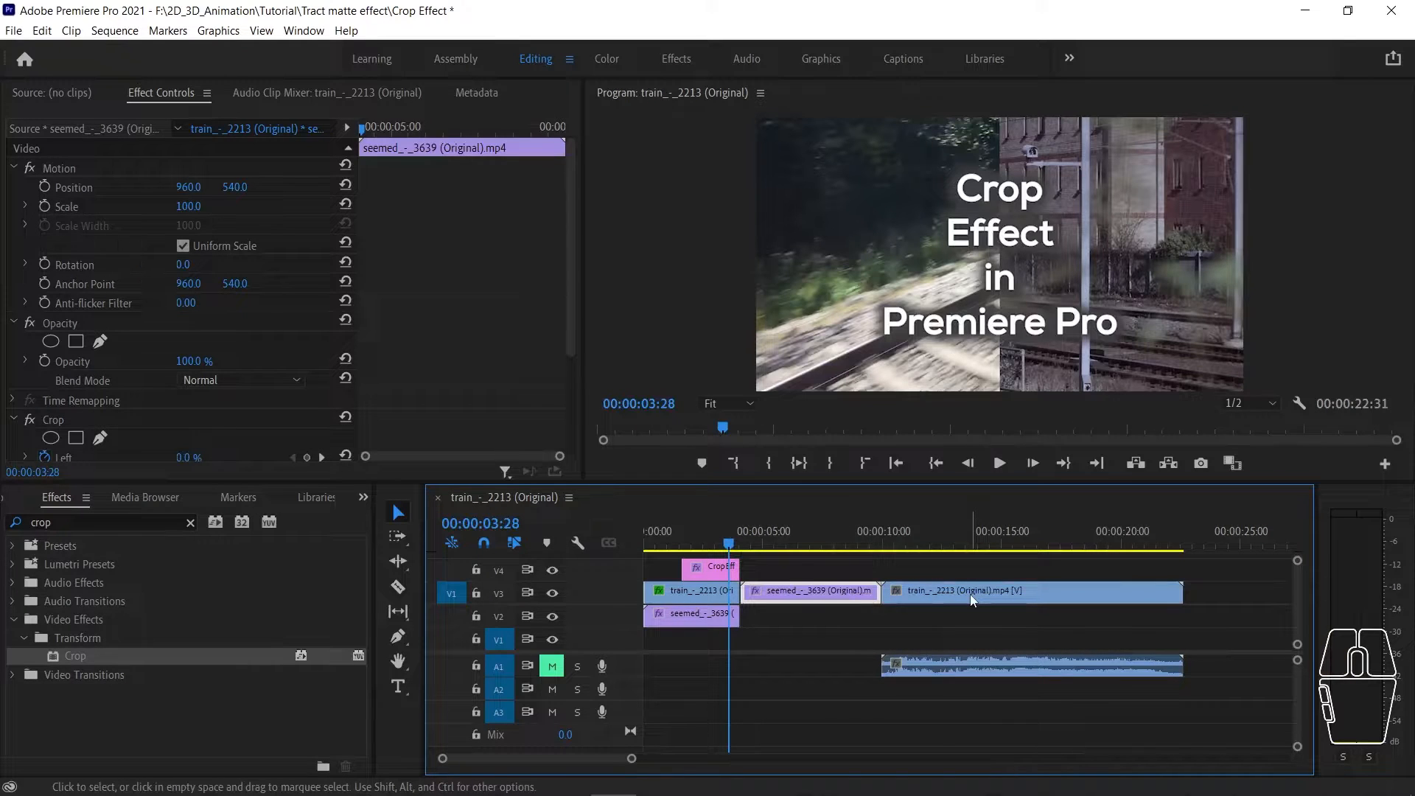
# Step: Place the long train_-_2213 clip on V2 directly beneath the second seemed_-_3639 clip, and preview the Left crop wipe
pyautogui.moveTo(969, 594); pyautogui.dragTo(833, 615)
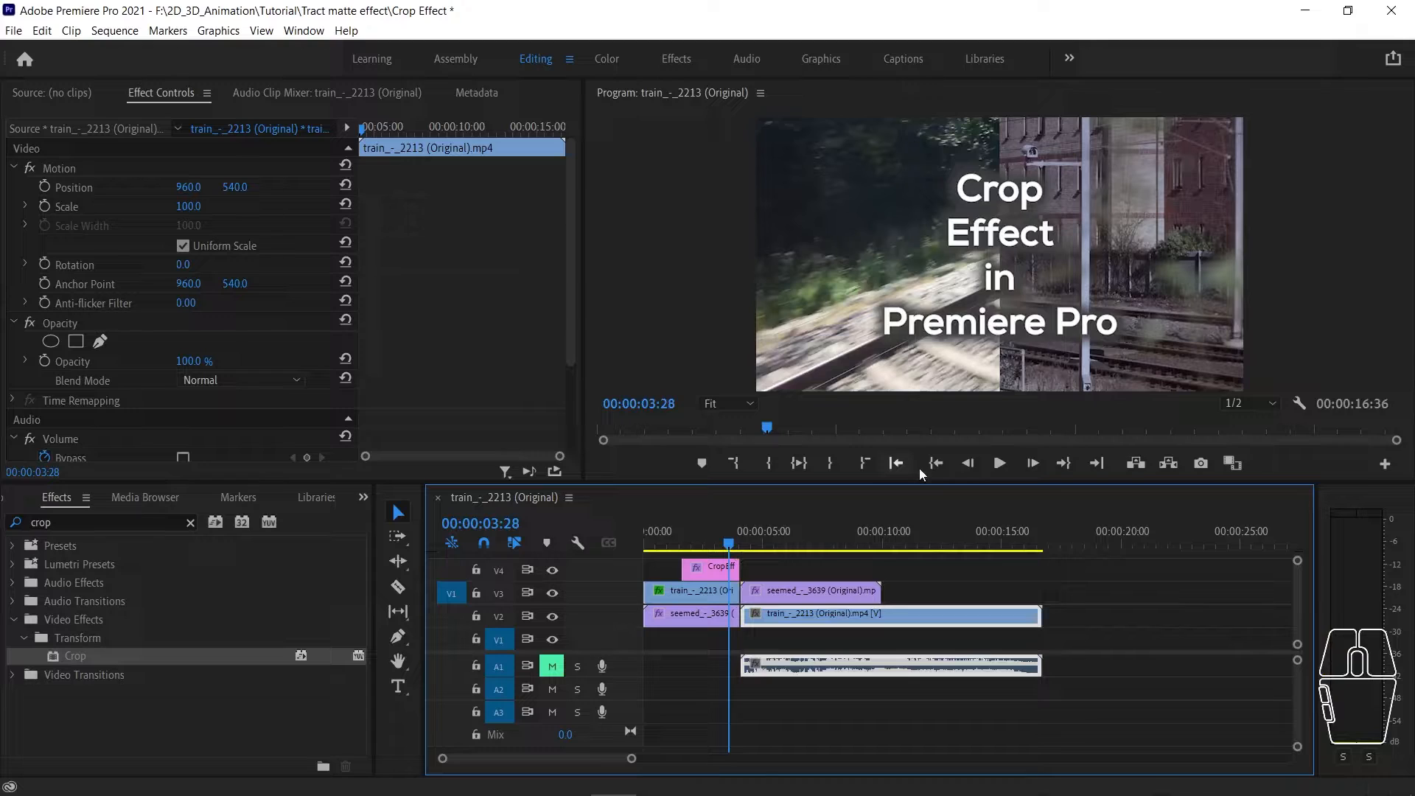
pyautogui.click(1002, 462)
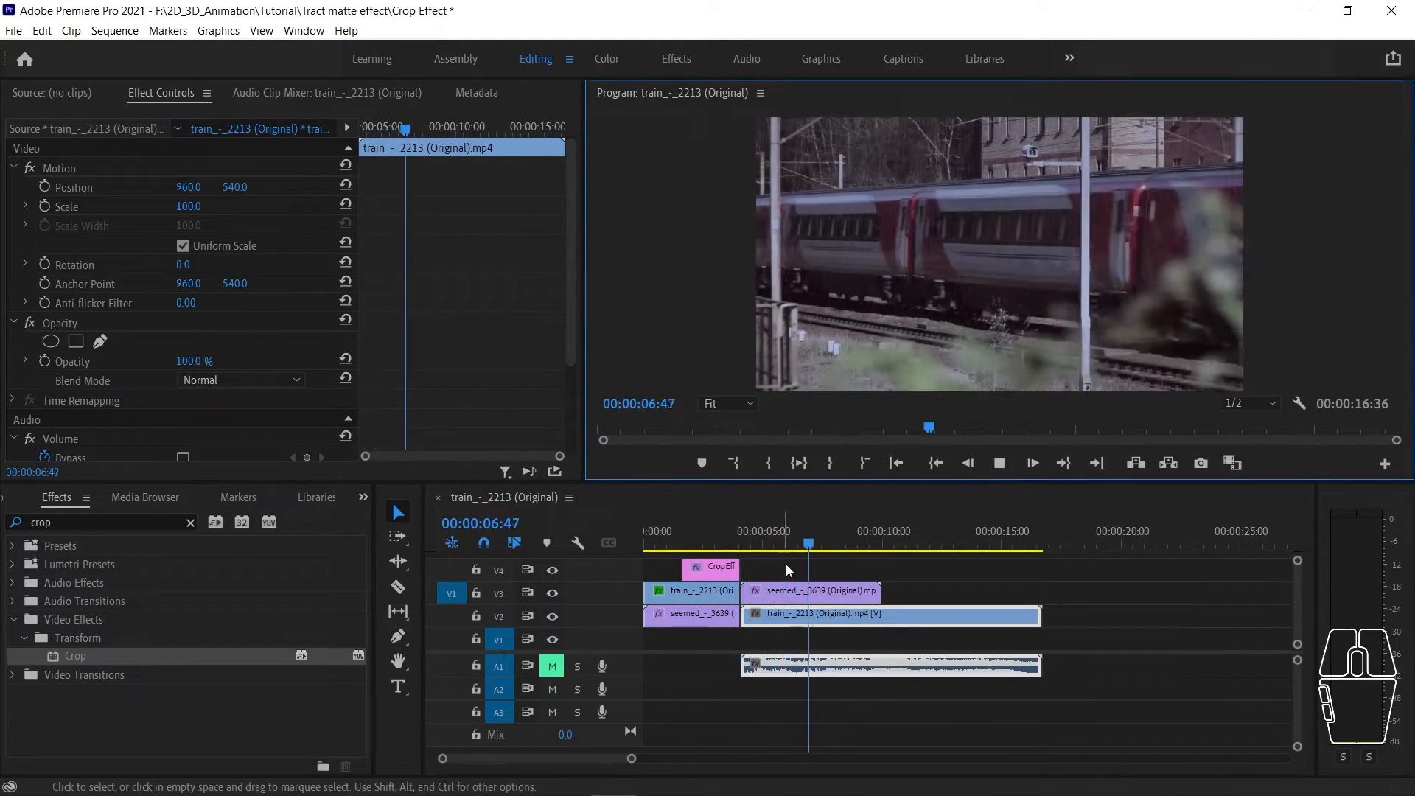
pyautogui.moveTo(823, 546); pyautogui.dragTo(737, 555)
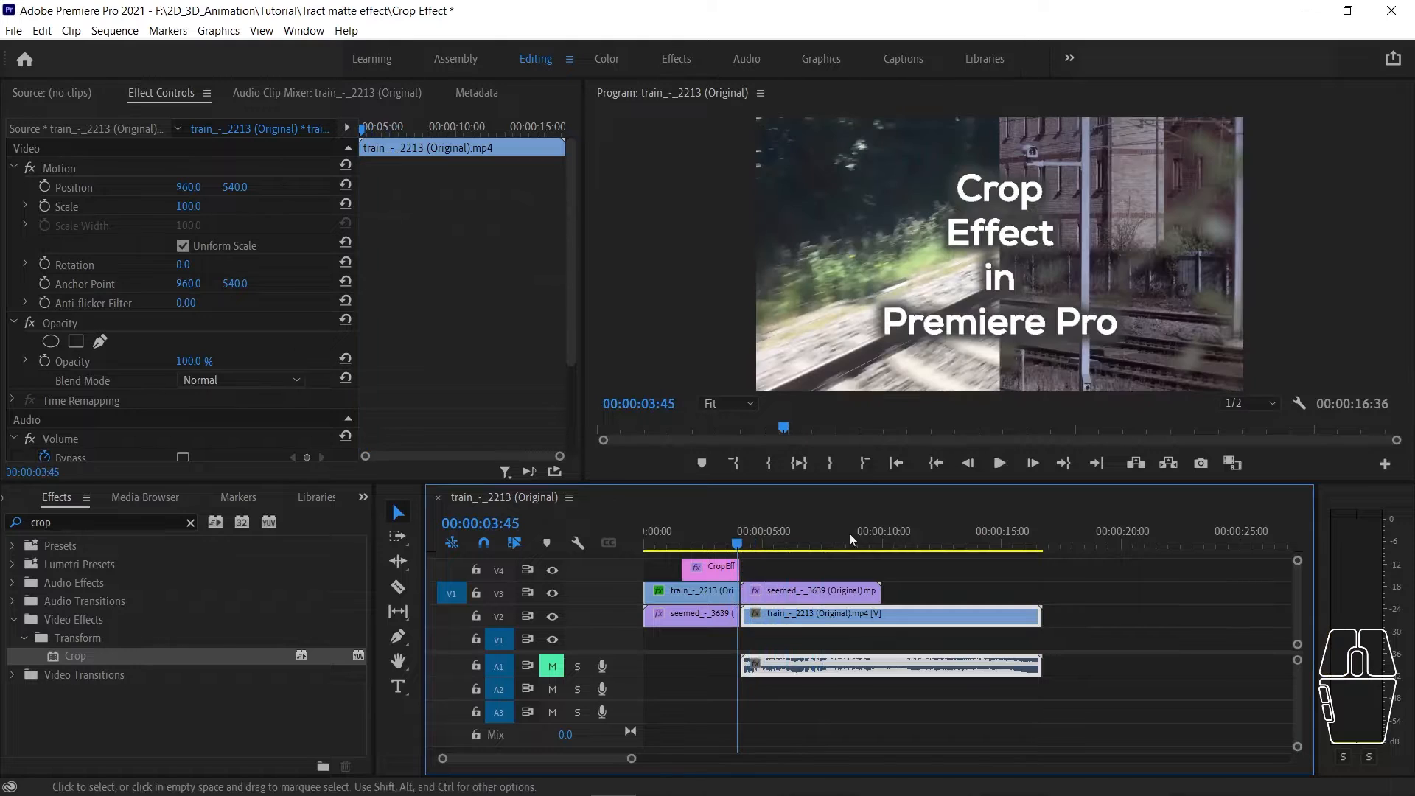
pyautogui.click(998, 464)
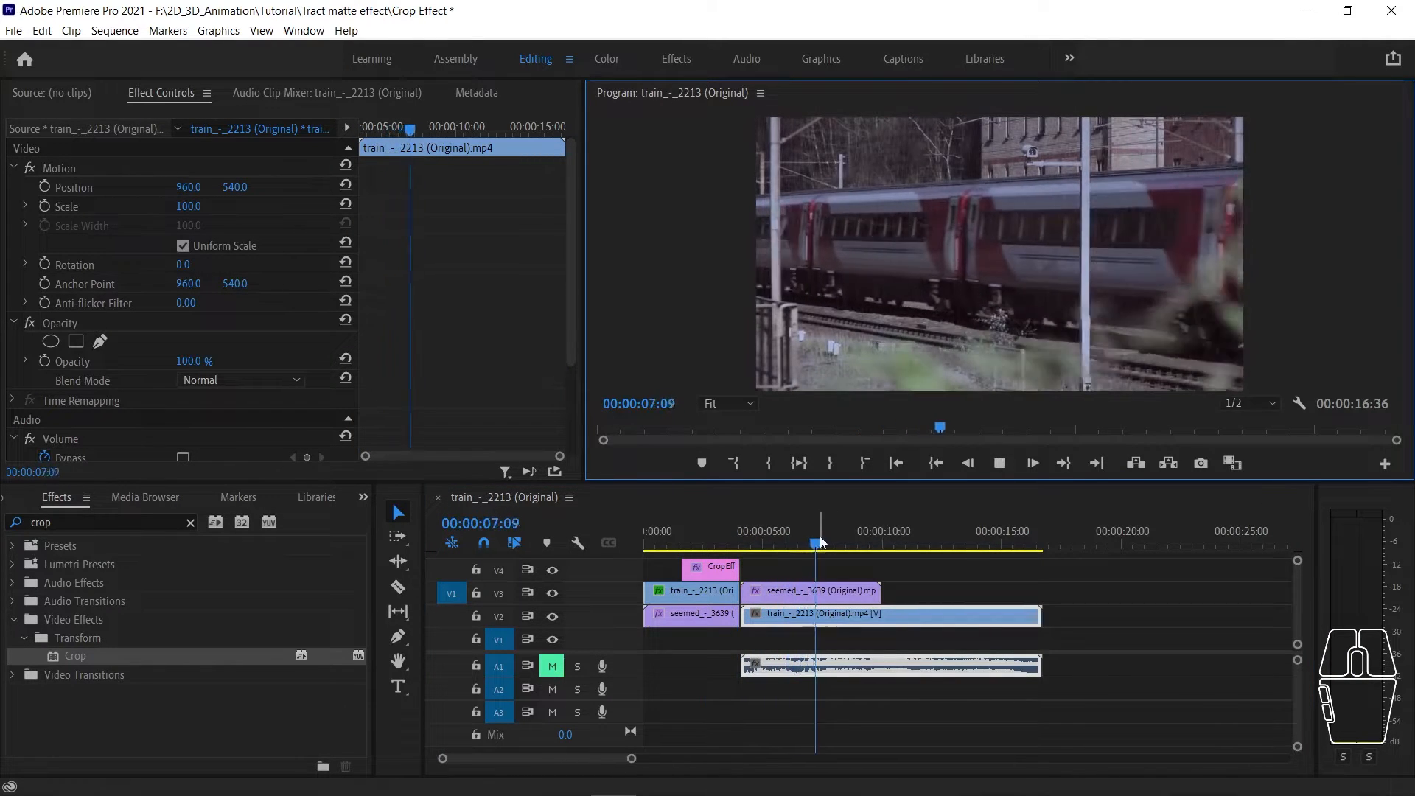
pyautogui.moveTo(822, 543); pyautogui.dragTo(741, 556)
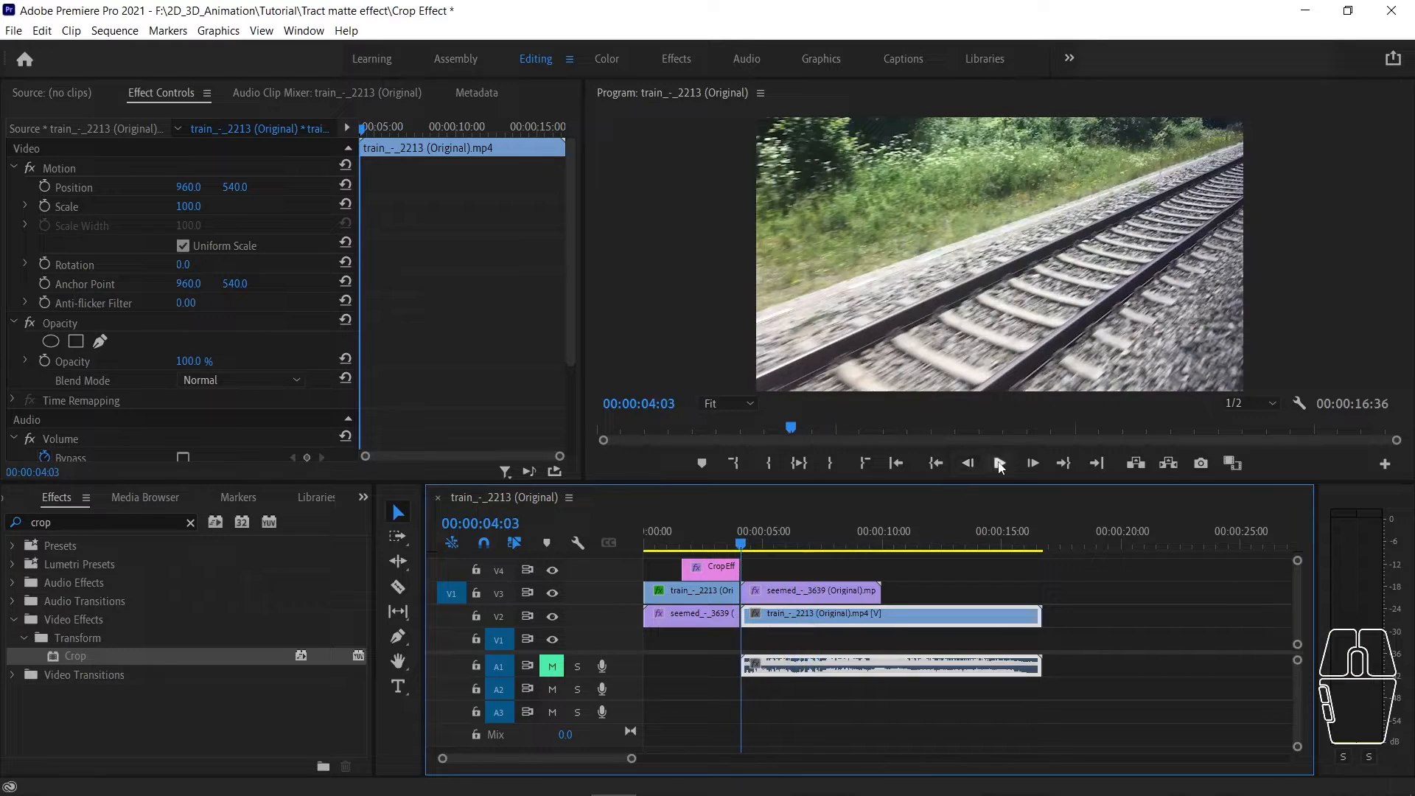
pyautogui.click(1001, 464)
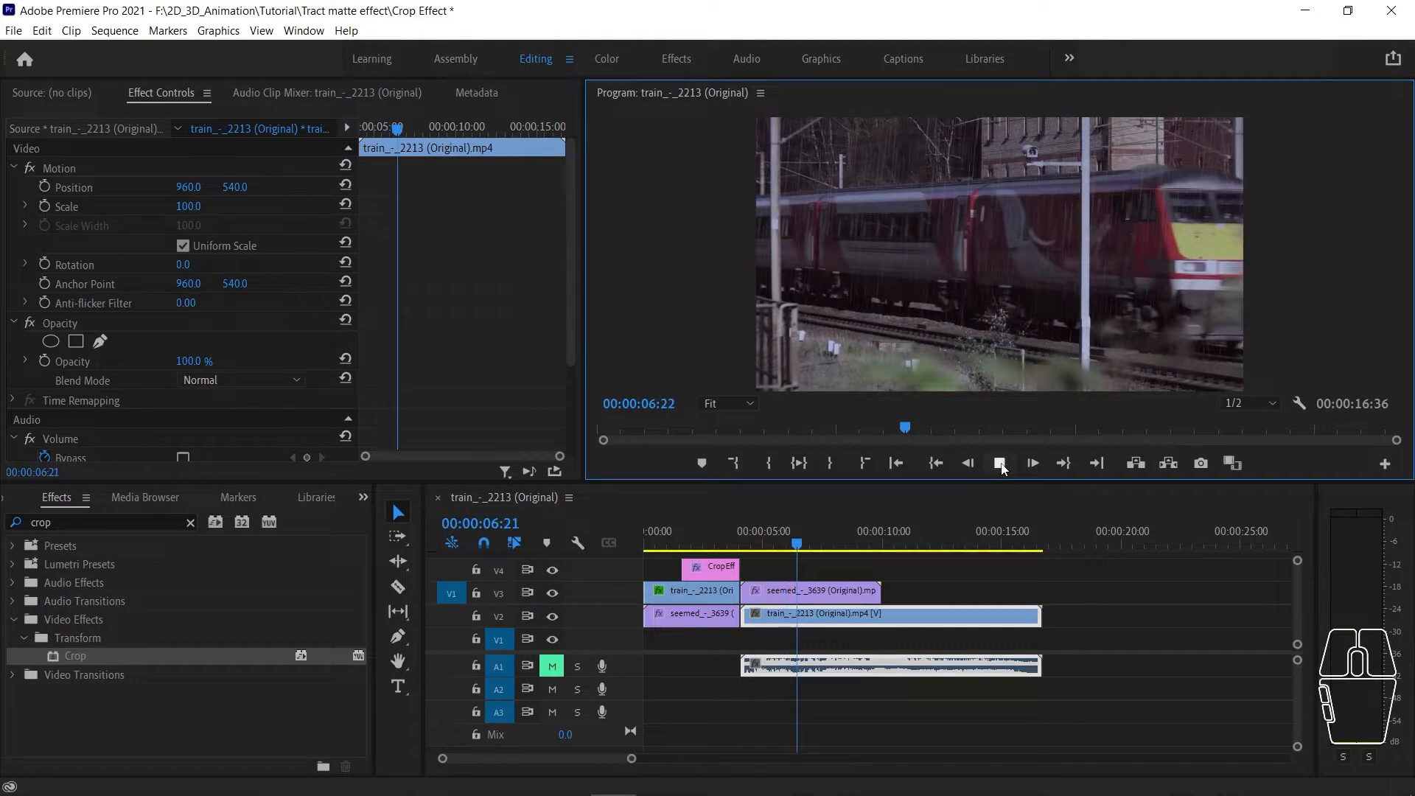
pyautogui.click(1000, 464)
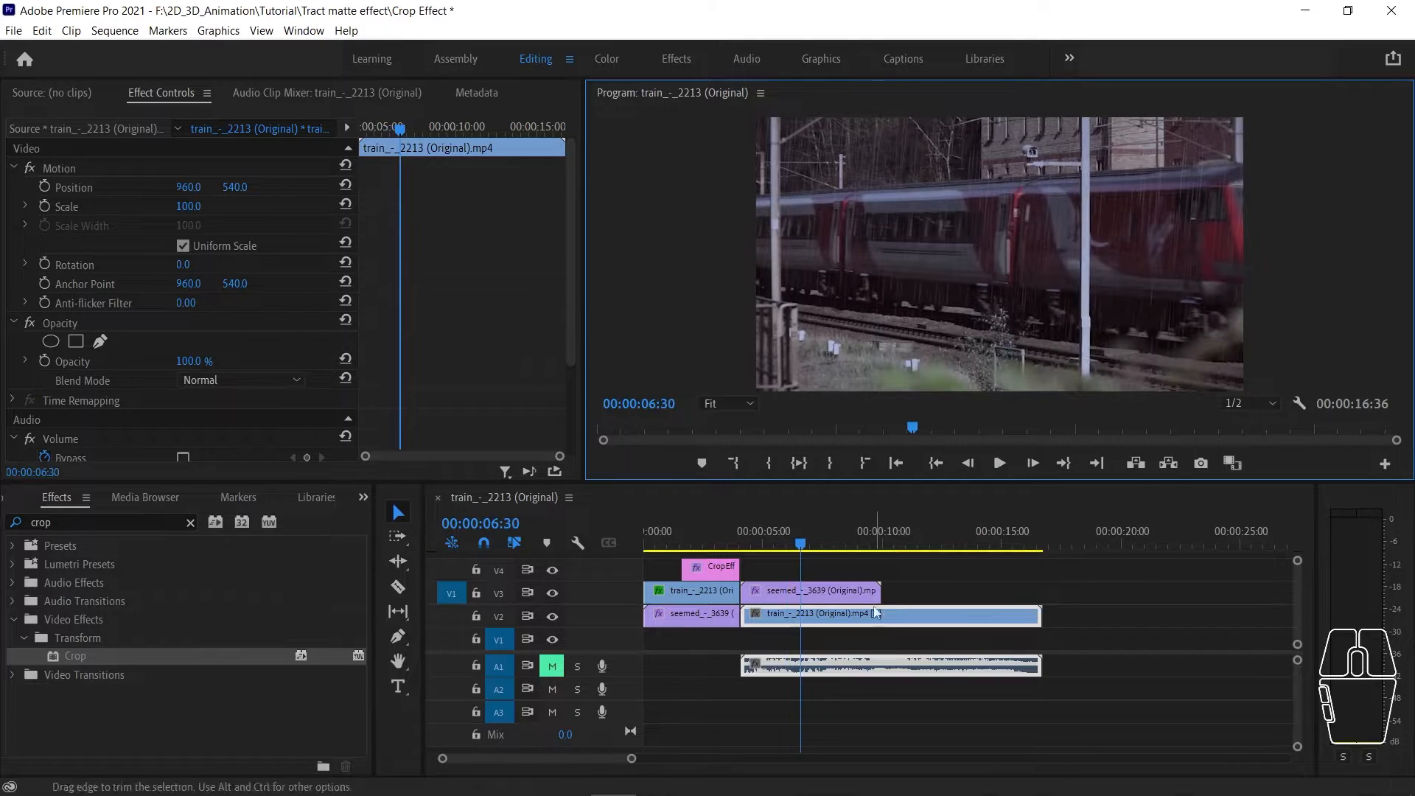
# Step: Remove the Left crop animation and its keyframes from the second seemed_-_3639 clip
pyautogui.click(828, 590)
pyautogui.scroll(-3, 247, 359)
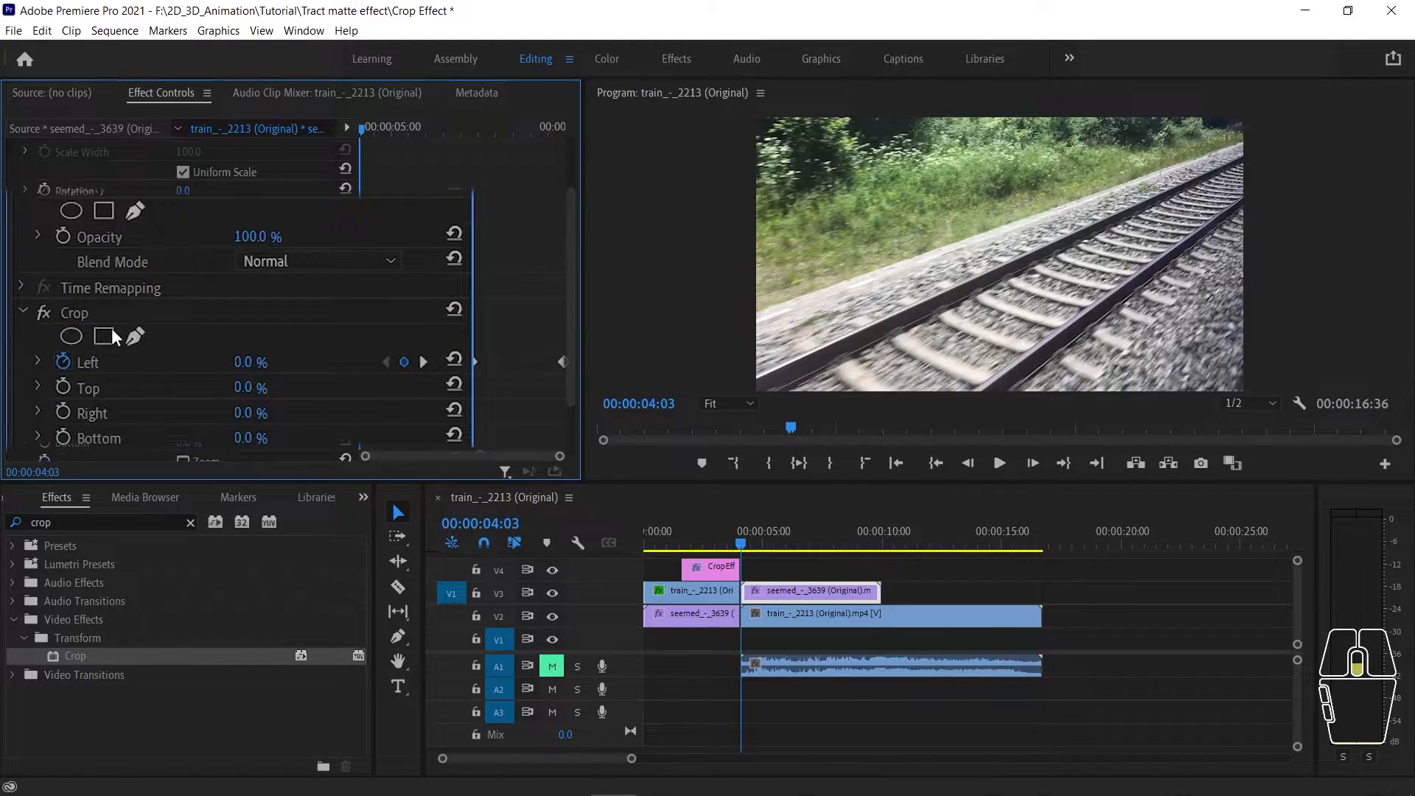
pyautogui.scroll(-2, 115, 336)
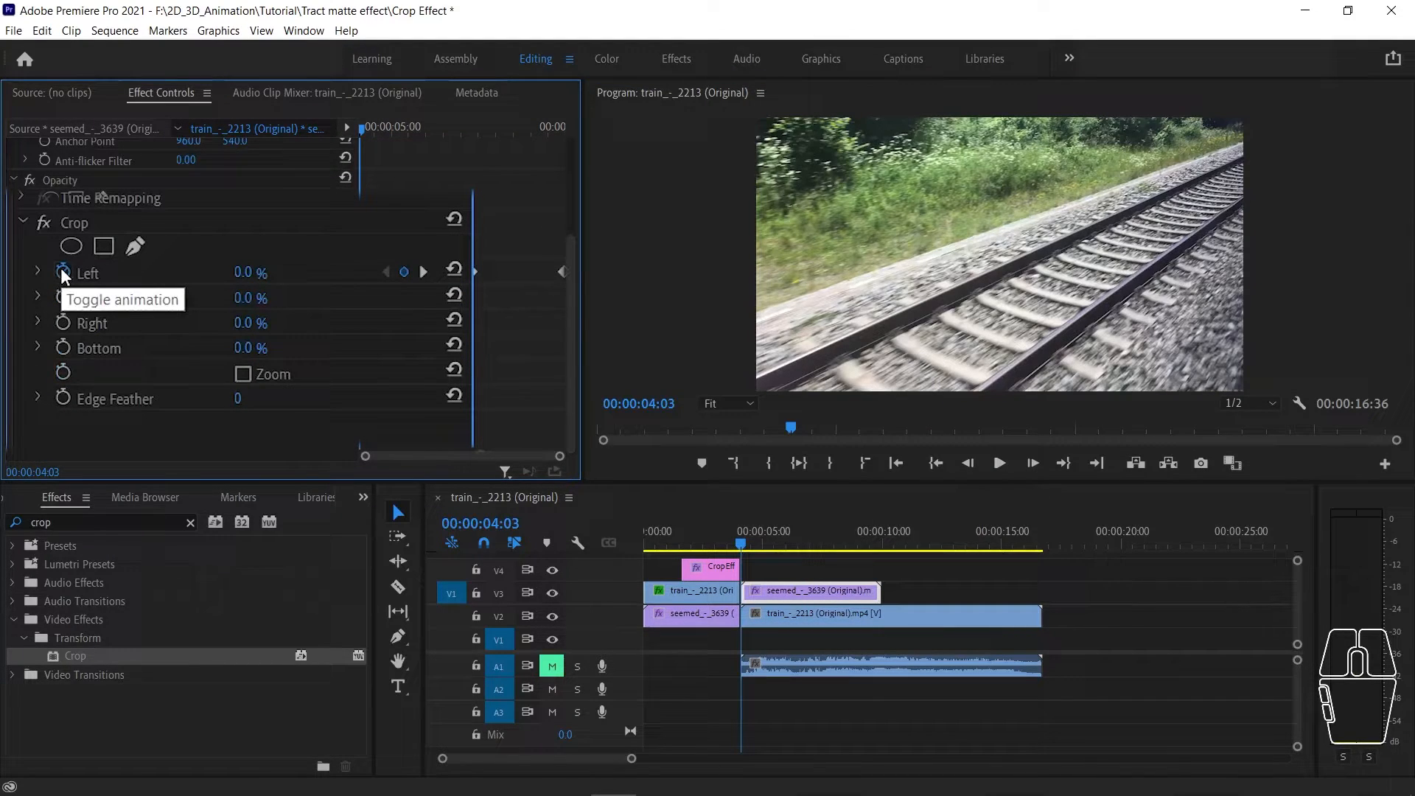
pyautogui.click(63, 274)
pyautogui.click(737, 434)
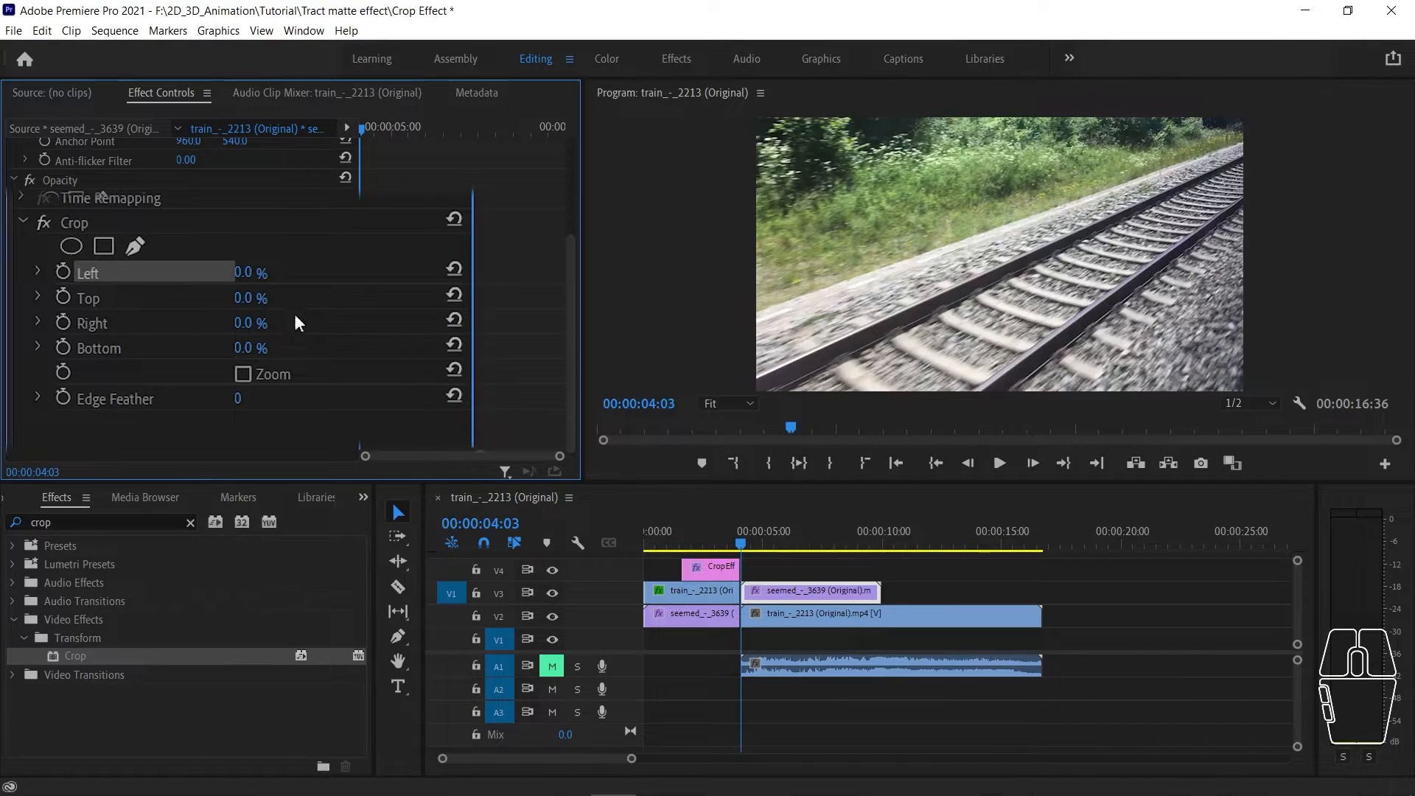
# Step: Animate the Right crop from 0% at 00:00:04:03 to 100% at 00:00:06:10, and play the wipe
pyautogui.click(63, 327)
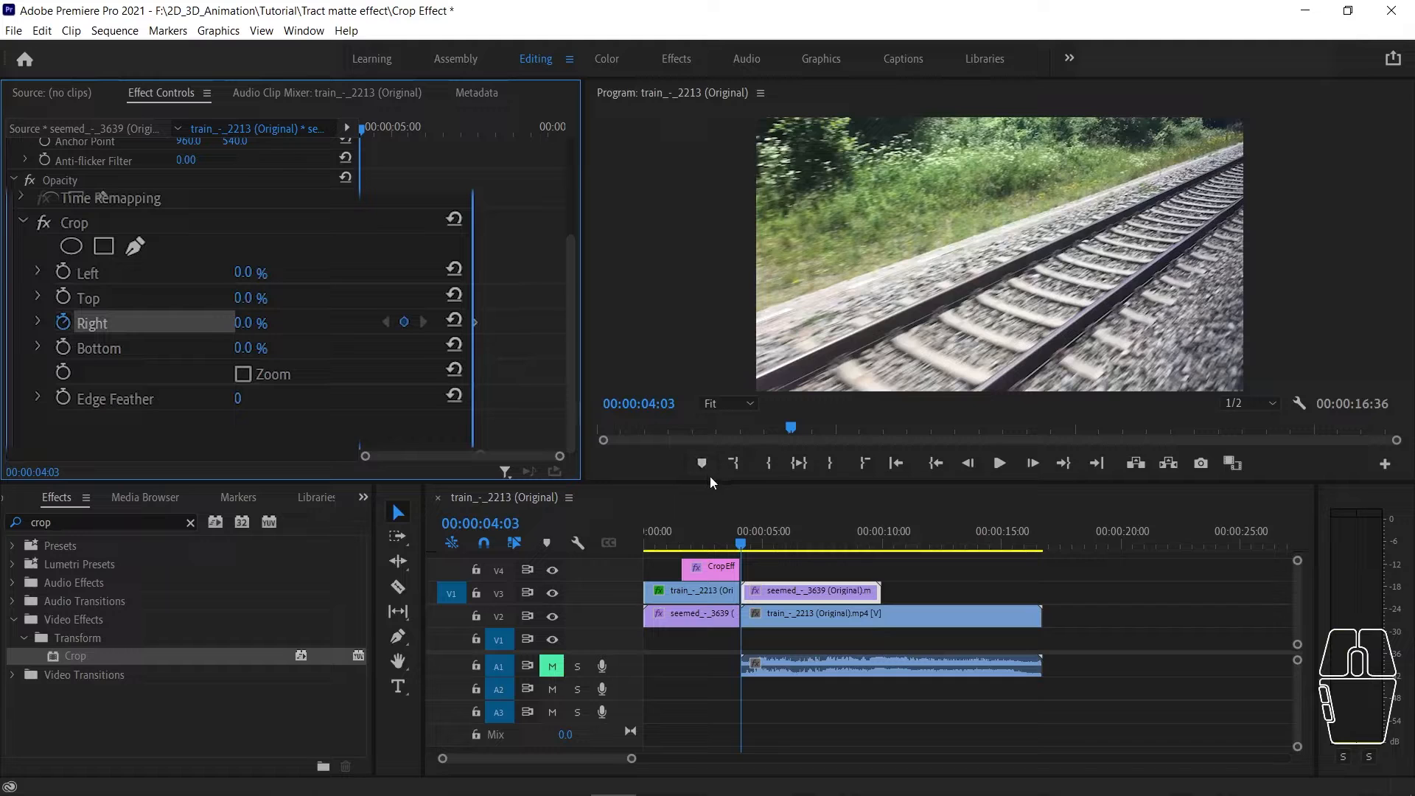
pyautogui.click(435, 131)
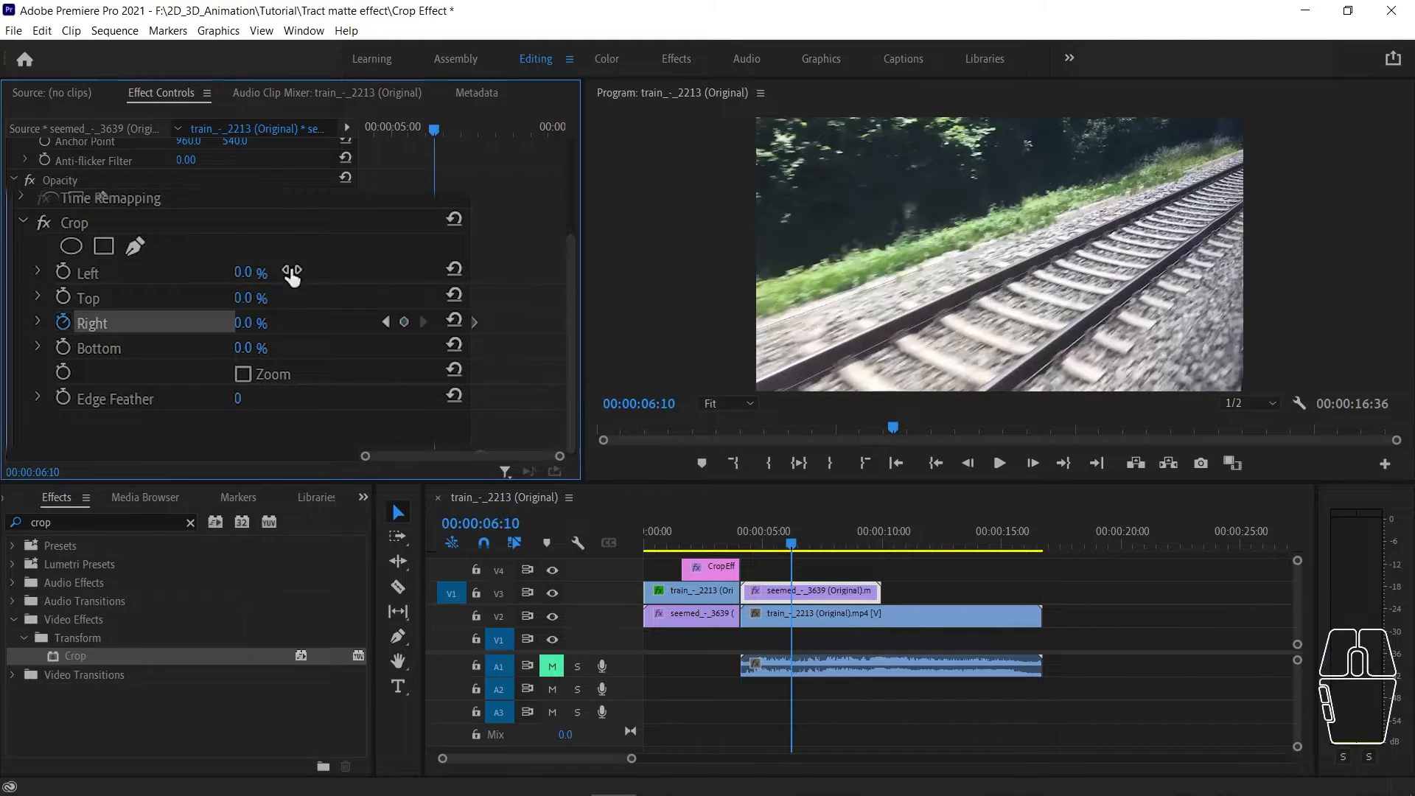
pyautogui.moveTo(245, 328); pyautogui.dragTo(388, 328)
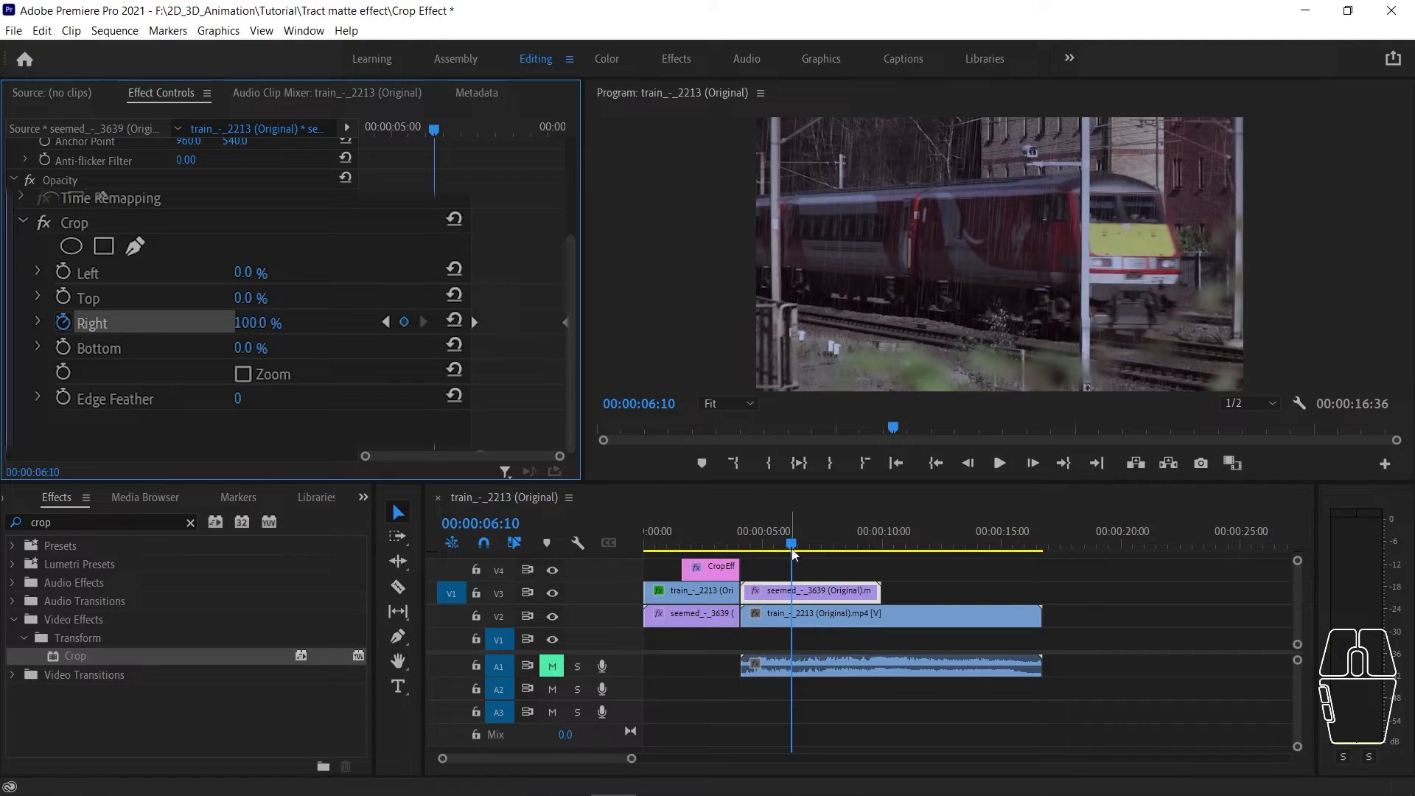
pyautogui.moveTo(792, 543); pyautogui.dragTo(741, 542)
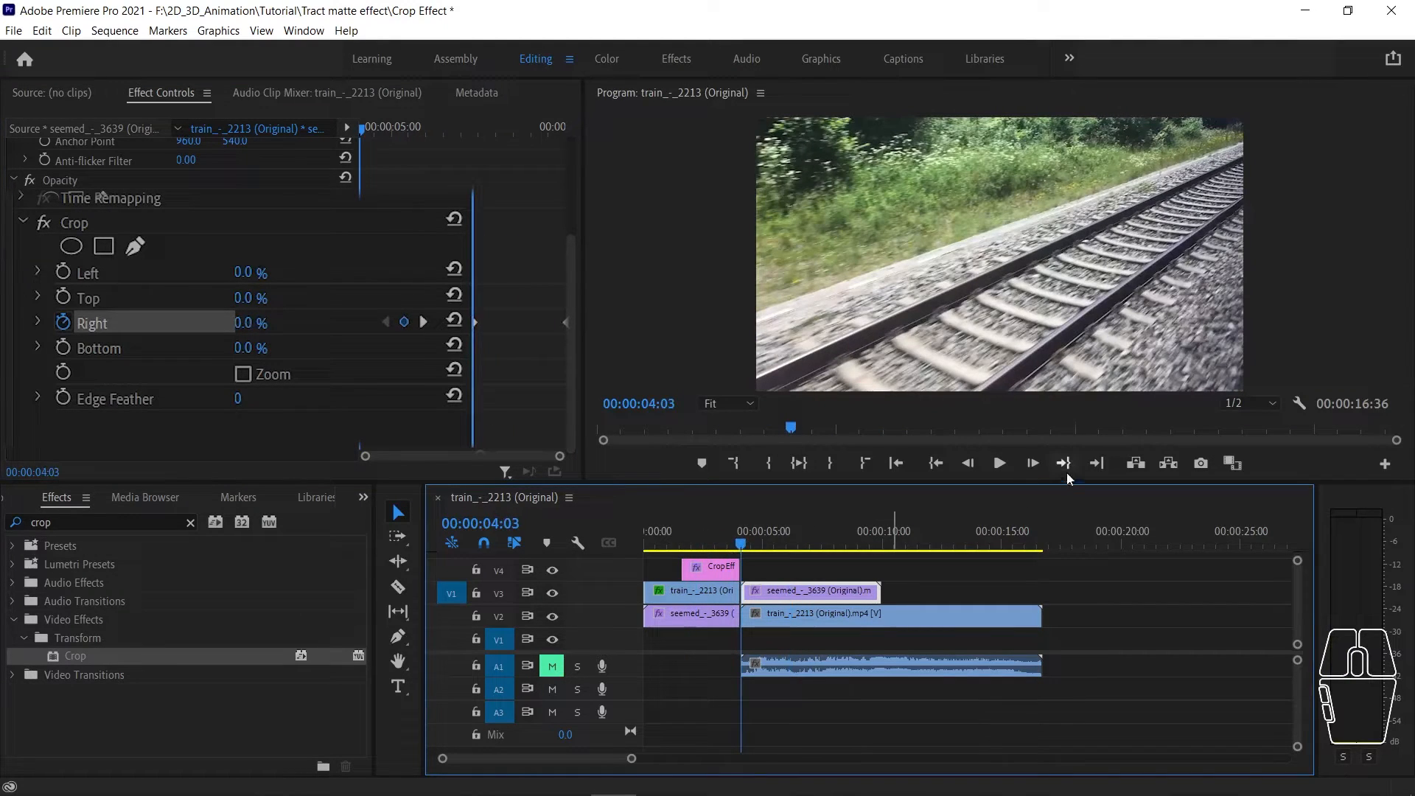
pyautogui.click(1001, 463)
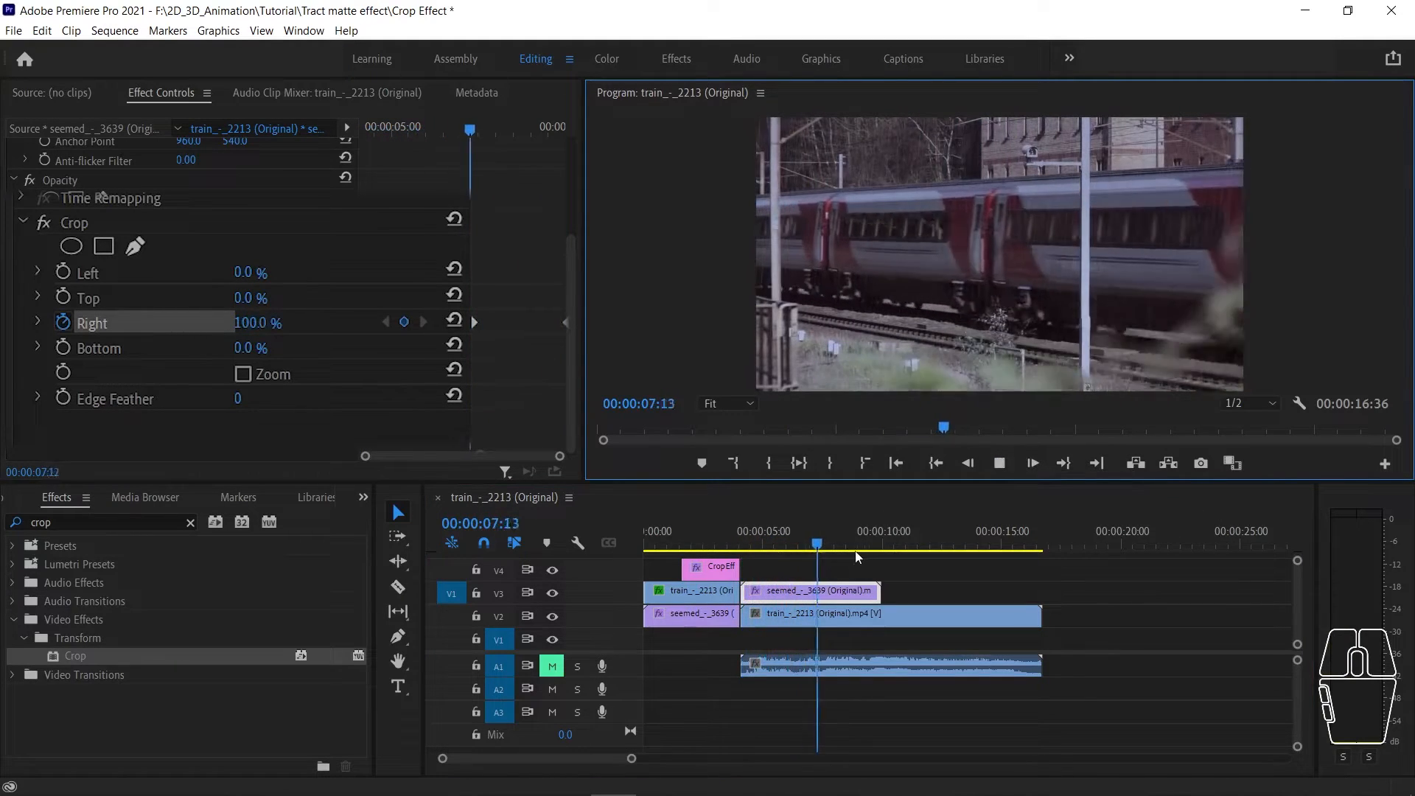
# Step: Shift the 100% Right crop keyframe earlier to speed up the wipe, and preview the new timing
pyautogui.moveTo(566, 322); pyautogui.dragTo(542, 325)
pyautogui.moveTo(759, 524); pyautogui.dragTo(732, 530)
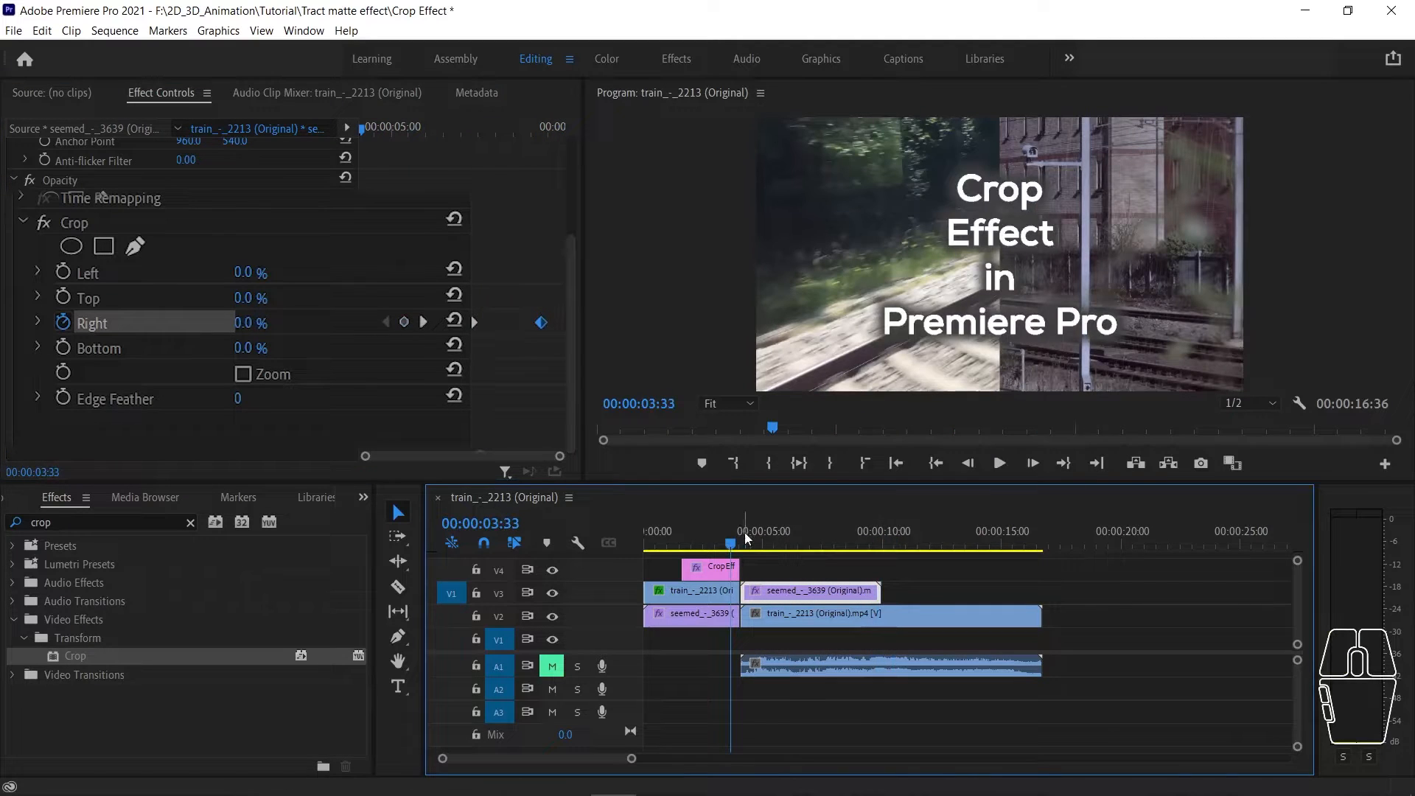
pyautogui.click(984, 465)
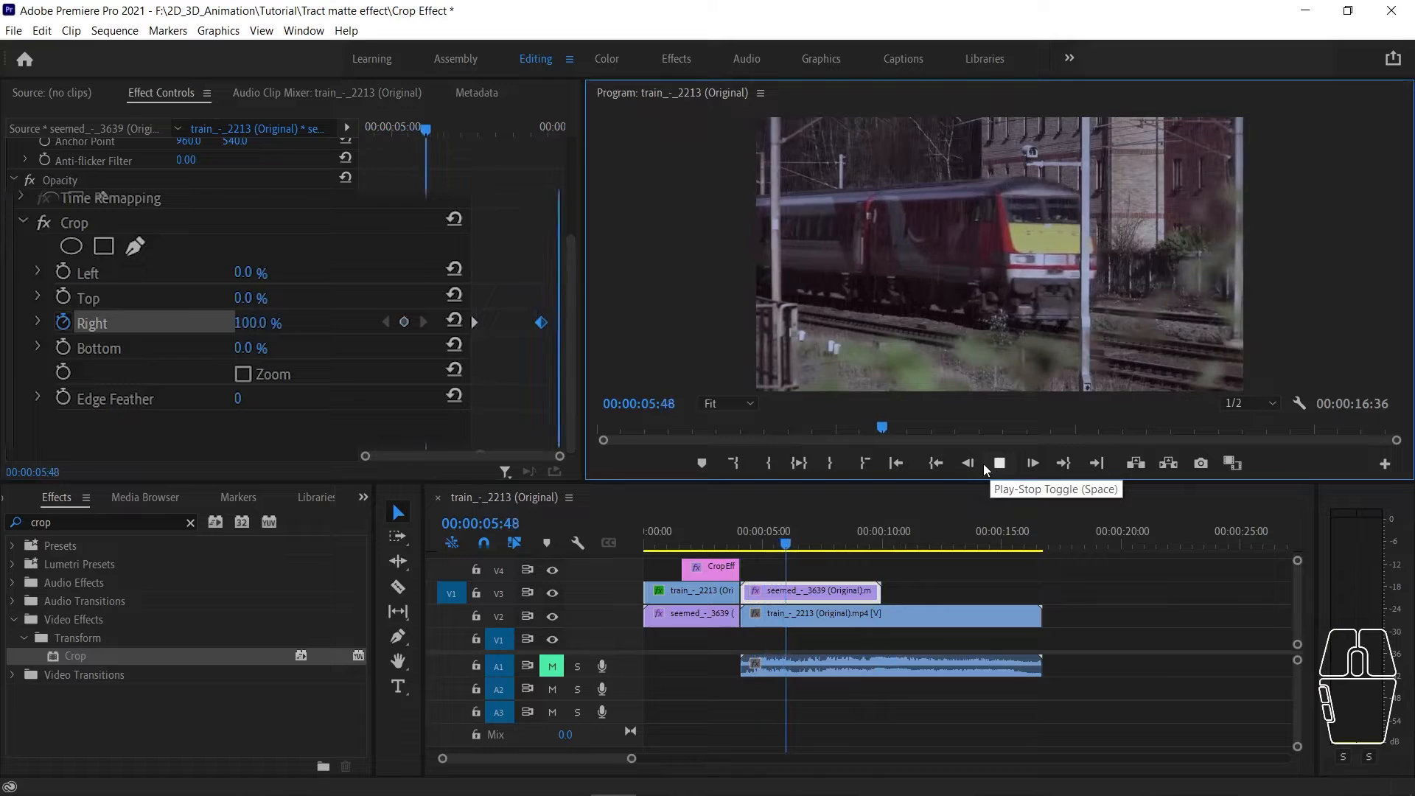
pyautogui.click(983, 463)
pyautogui.moveTo(799, 546); pyautogui.dragTo(742, 554)
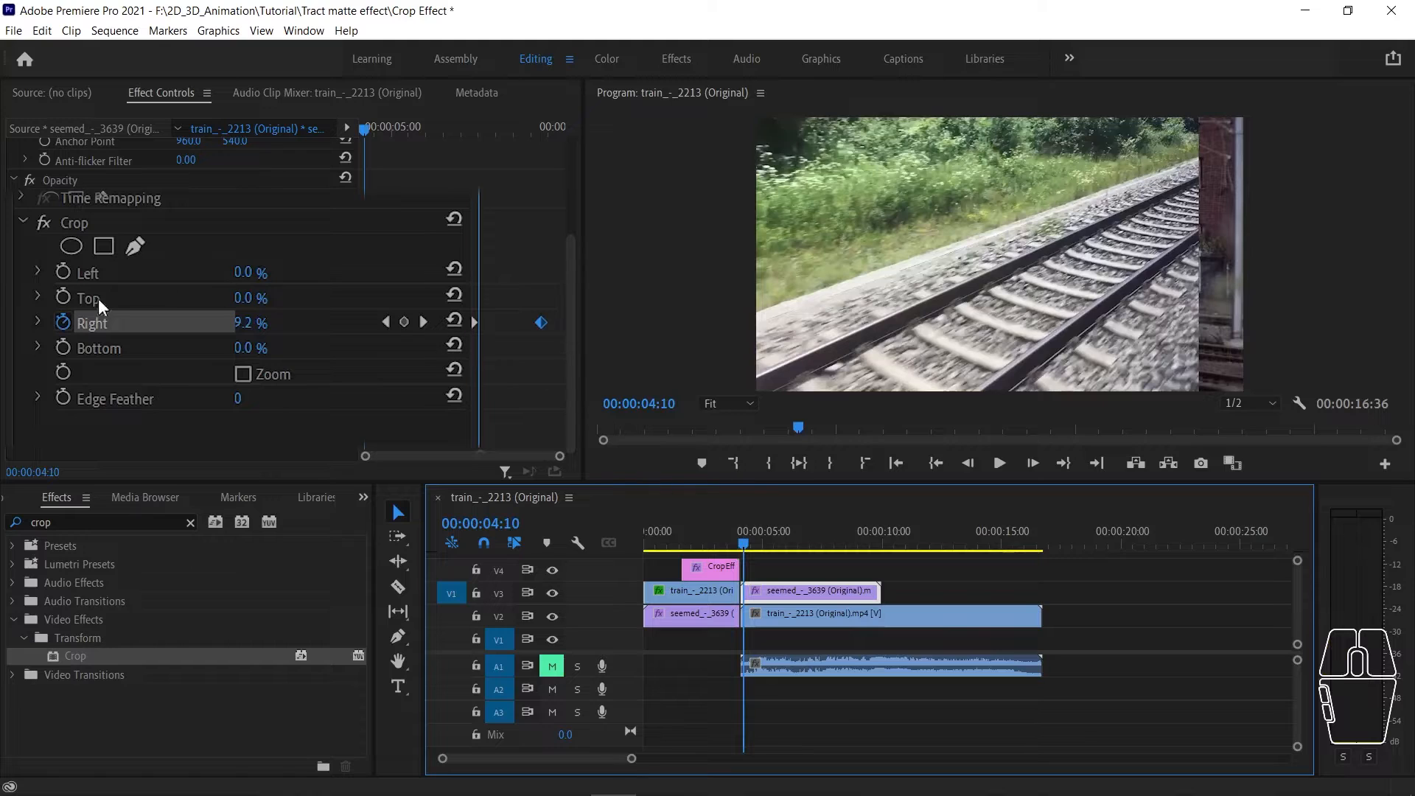
# Step: Remove the Right crop animation and delete its keyframes
pyautogui.moveTo(746, 545); pyautogui.dragTo(740, 547)
pyautogui.click(56, 320)
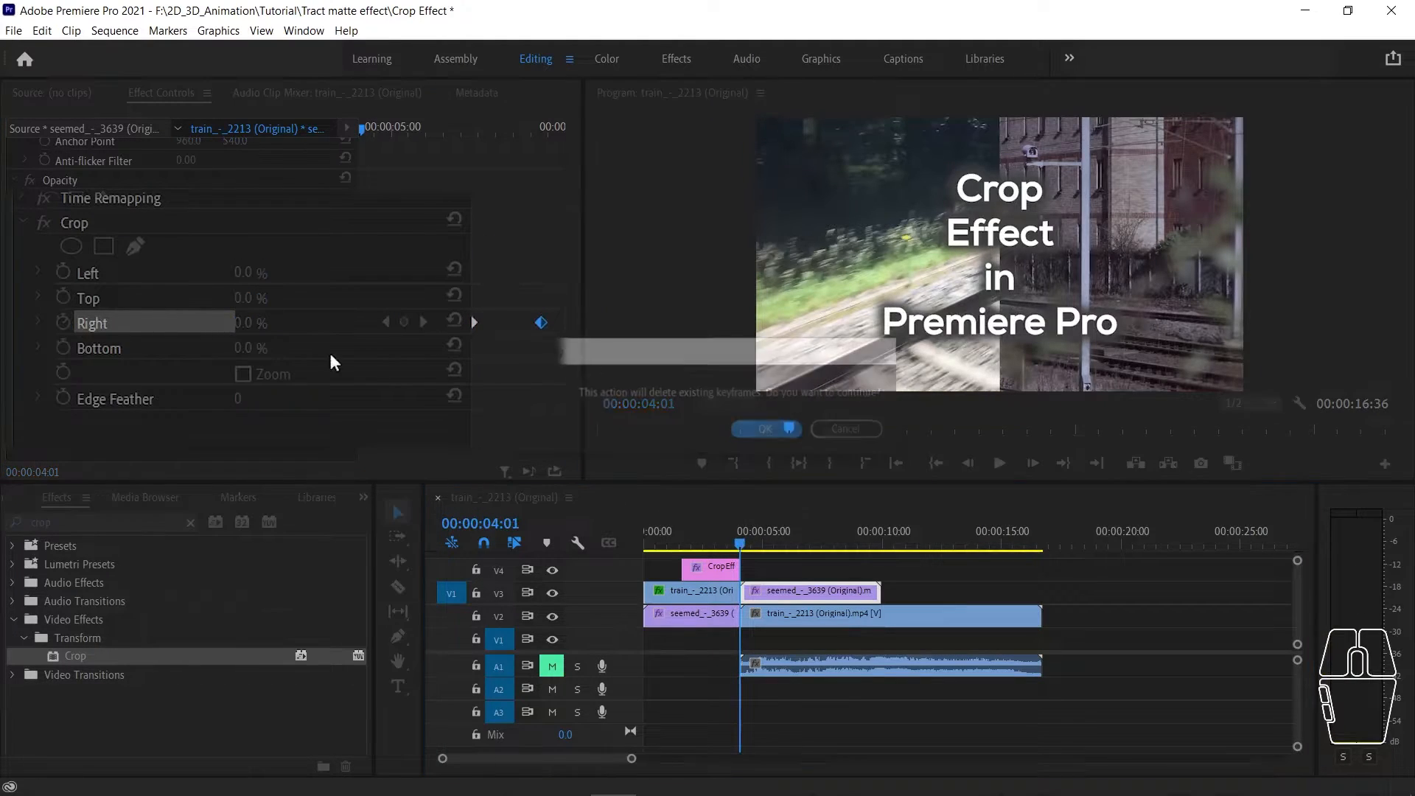
pyautogui.click(766, 431)
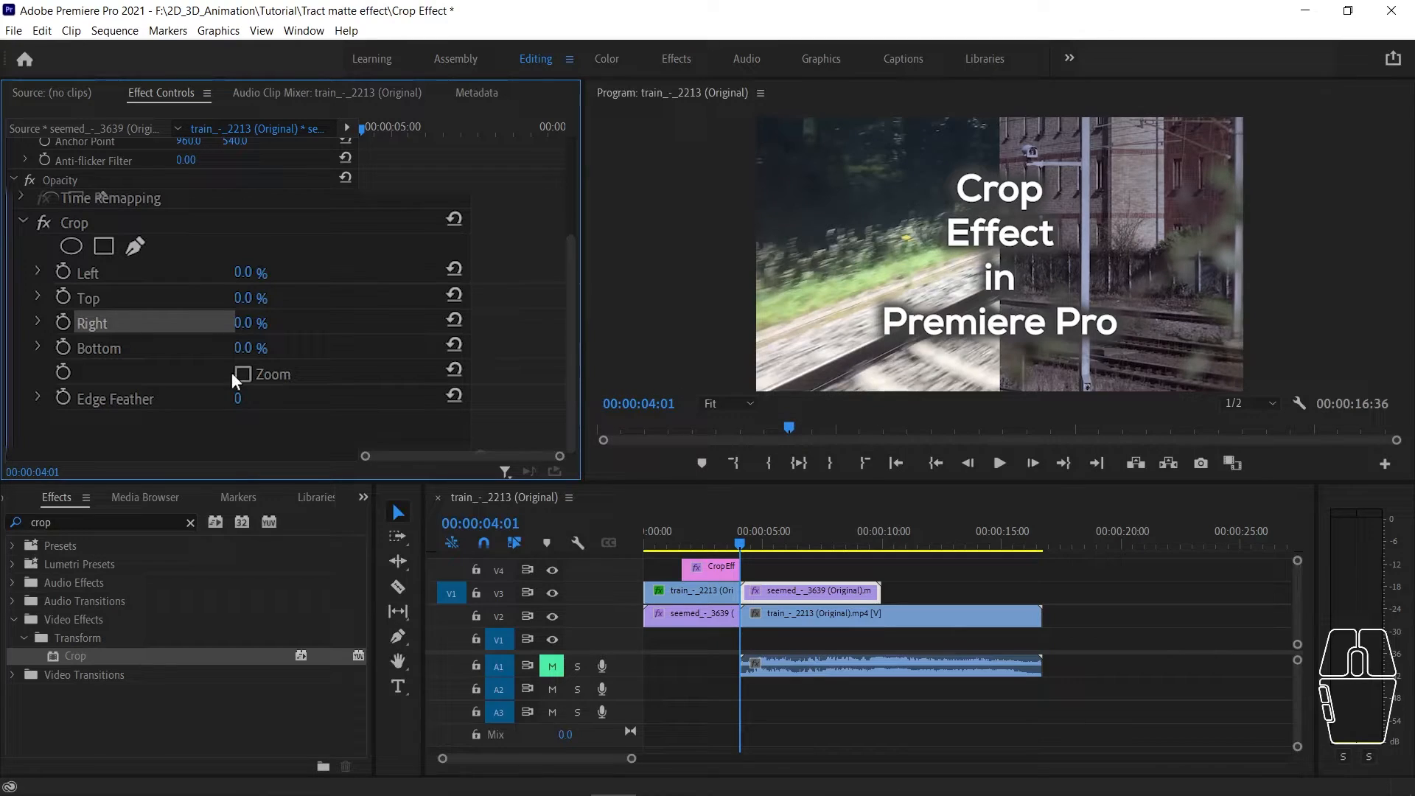
# Step: Animate the Bottom crop from 0% at 00:00:04:01 to 50% at 00:00:05:30, and play back the split-screen result
pyautogui.click(63, 350)
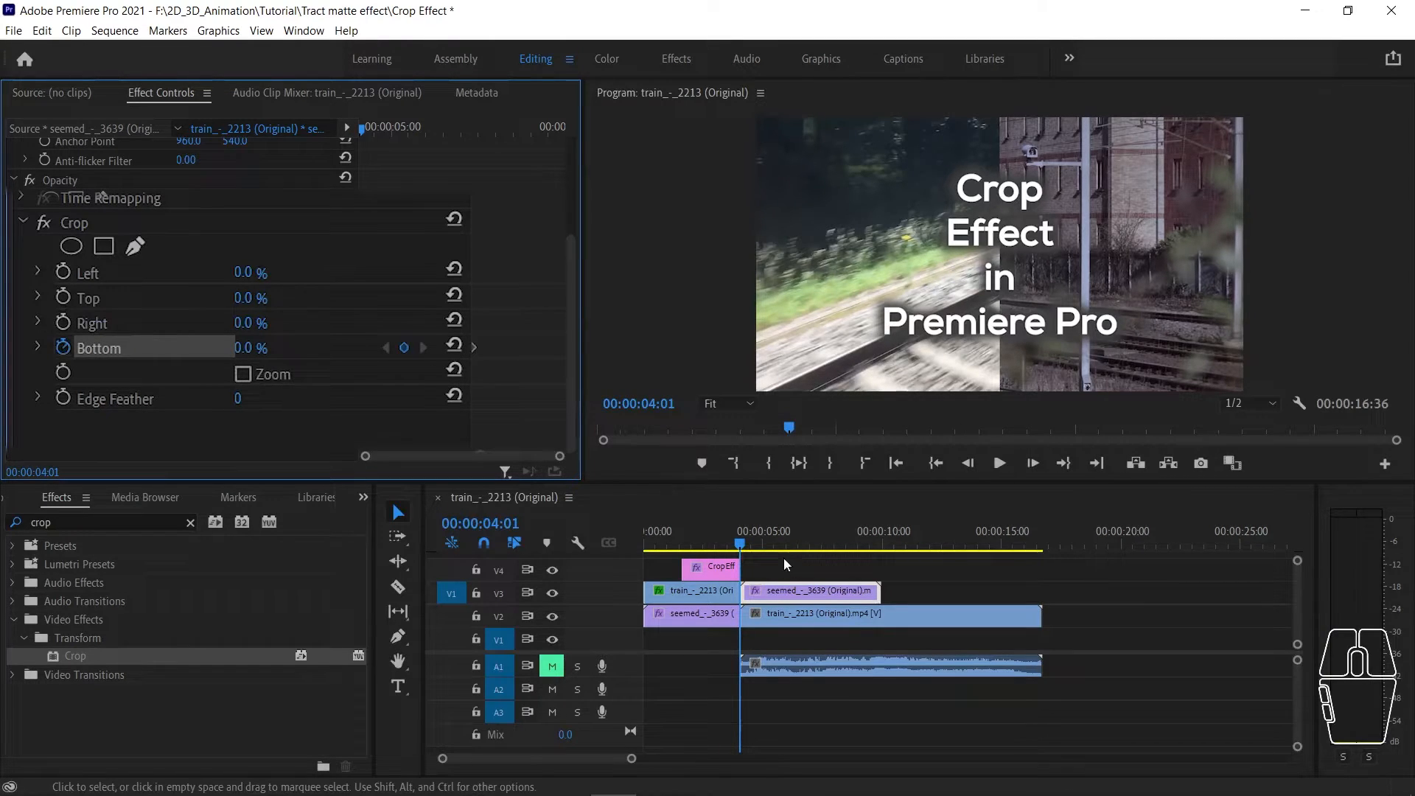
pyautogui.moveTo(744, 547); pyautogui.dragTo(778, 548)
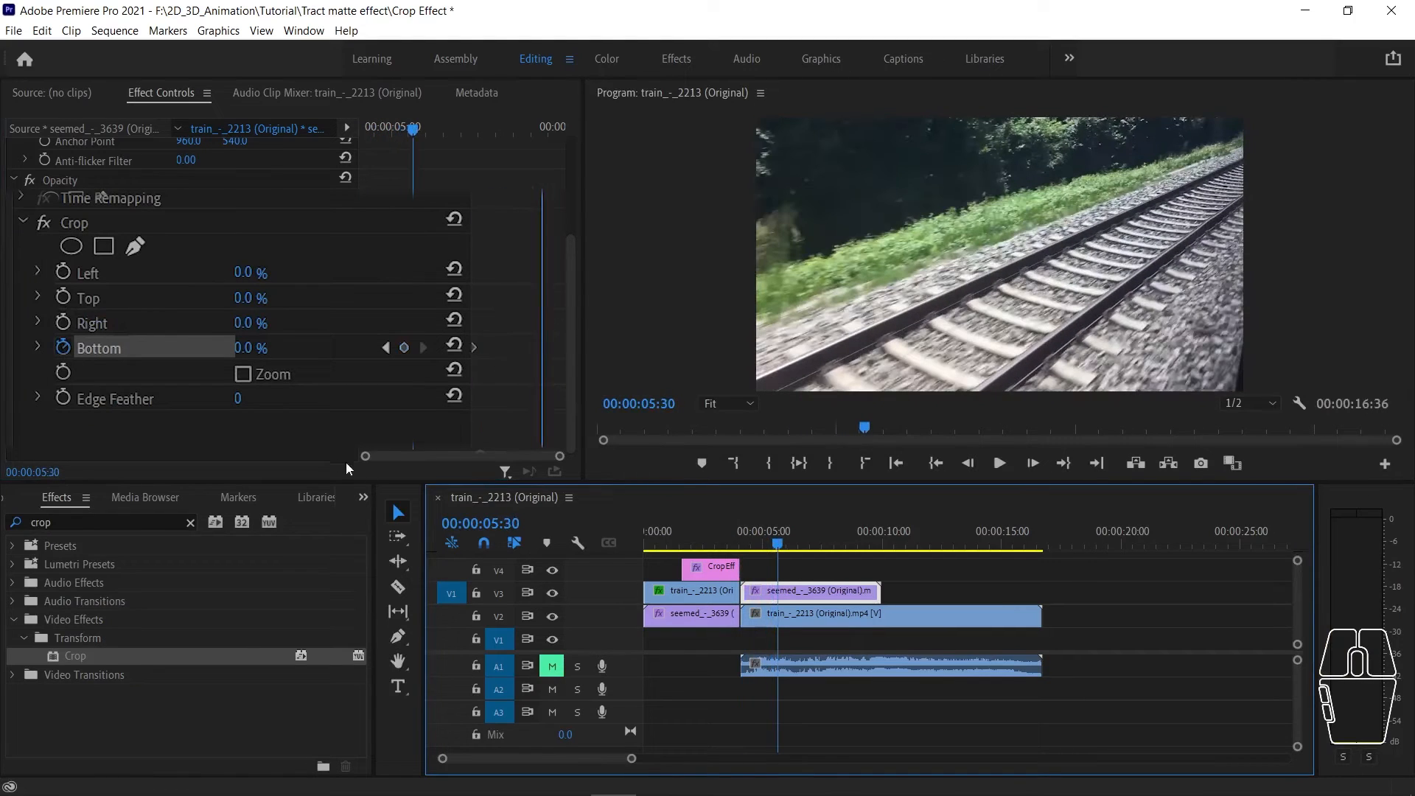
pyautogui.click(249, 348)
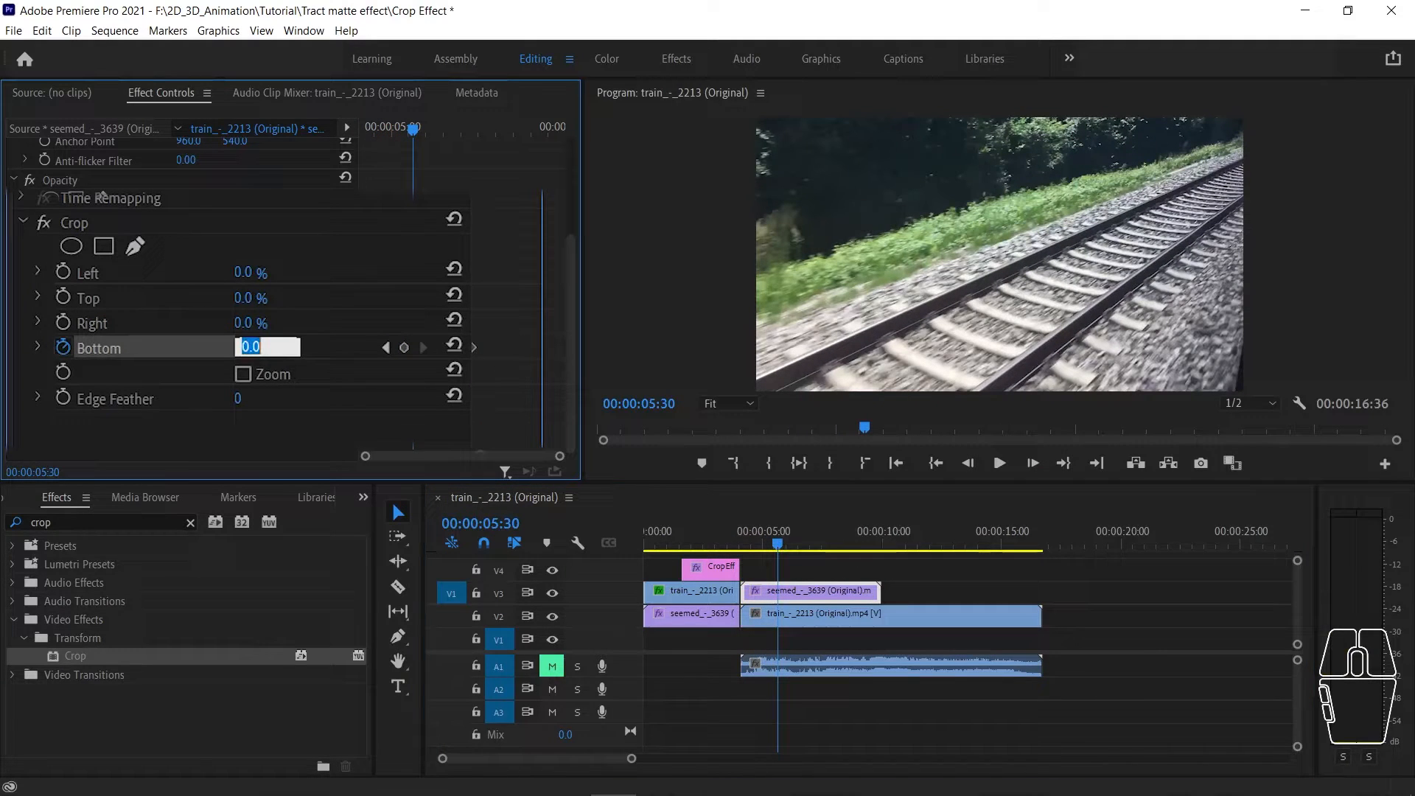
pyautogui.write('50')
pyautogui.press('Return')
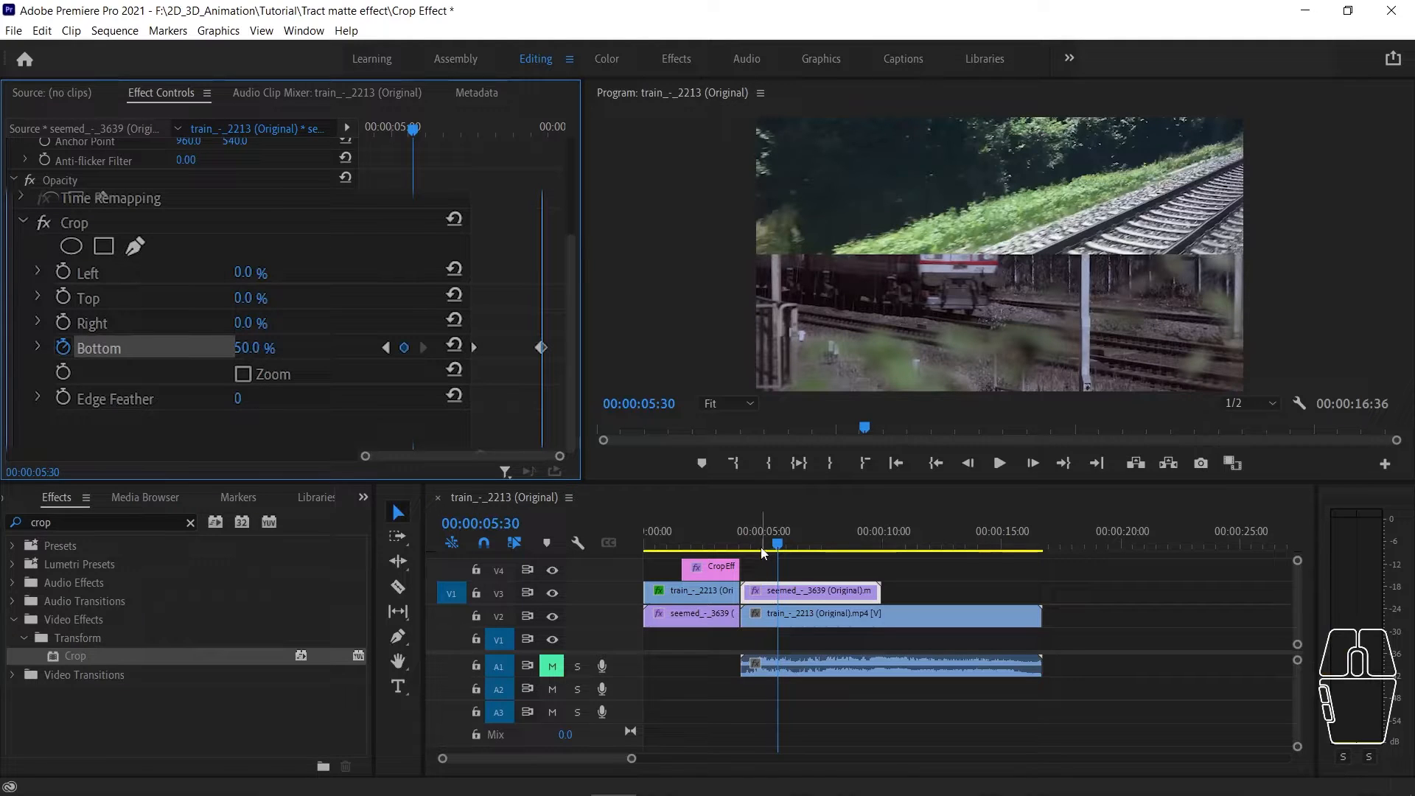
pyautogui.moveTo(763, 551); pyautogui.dragTo(738, 546)
pyautogui.click(996, 464)
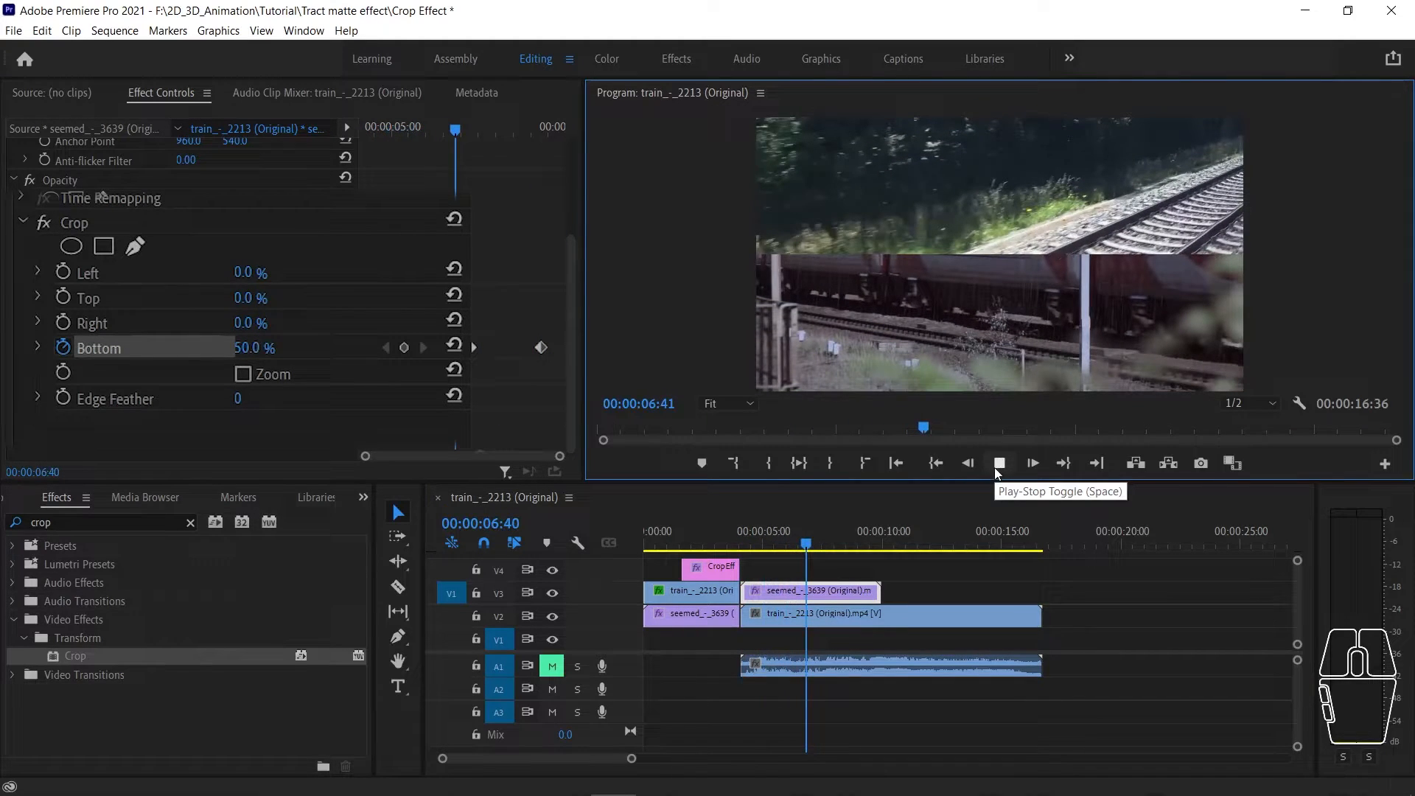
pyautogui.click(994, 467)
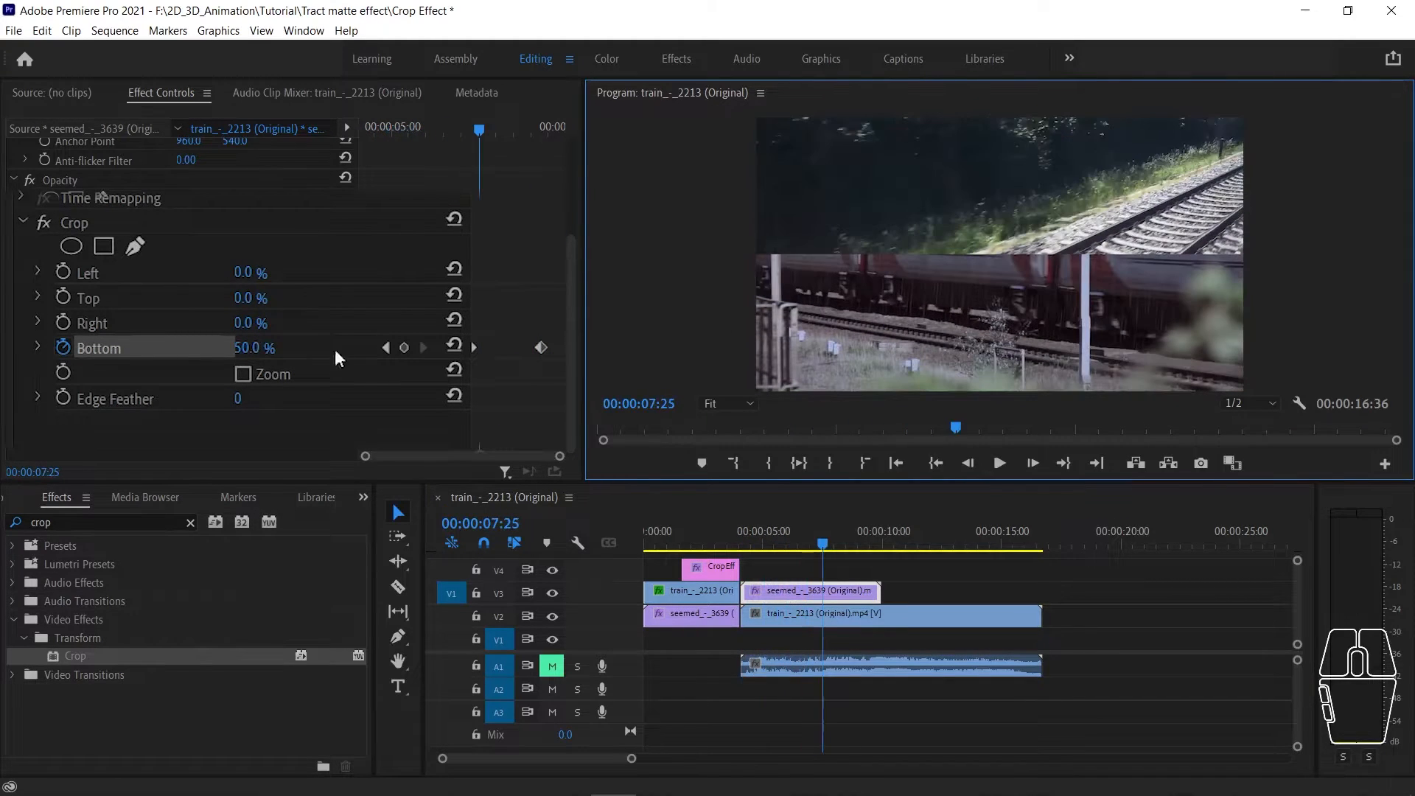
# Step: Delete the Bottom crop keyframes and reset the Bottom crop to 0%
pyautogui.click(63, 346)
pyautogui.click(763, 430)
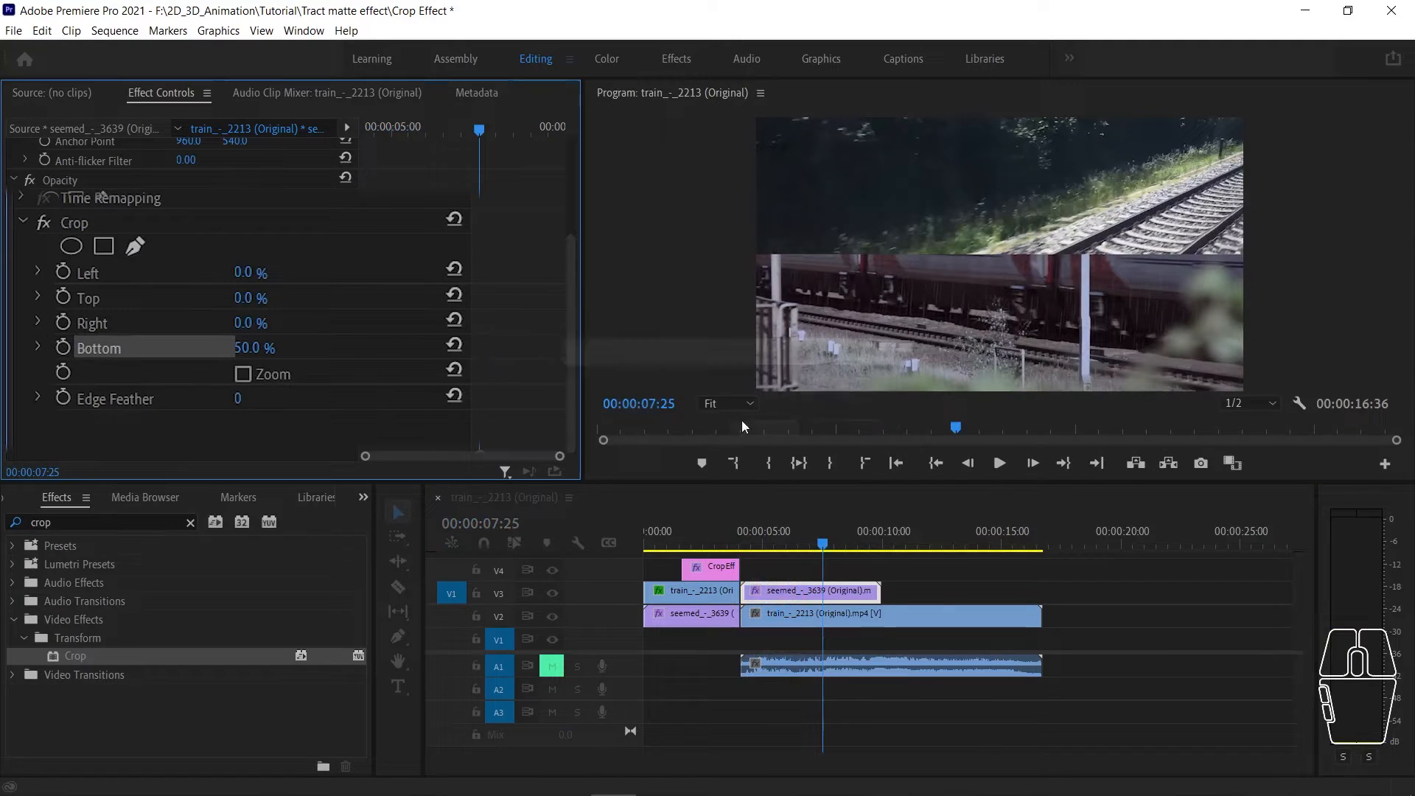
pyautogui.moveTo(824, 547); pyautogui.dragTo(740, 547)
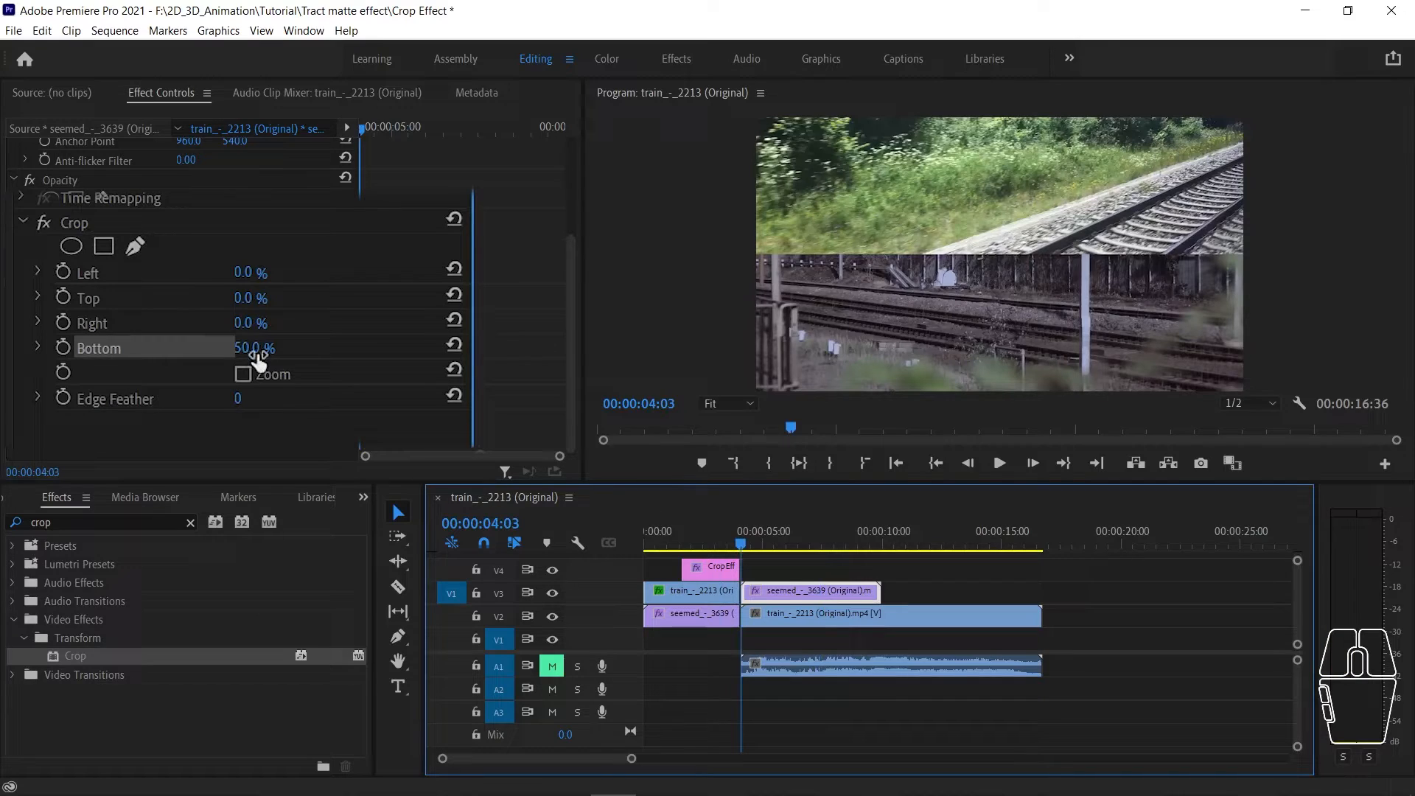
pyautogui.click(459, 341)
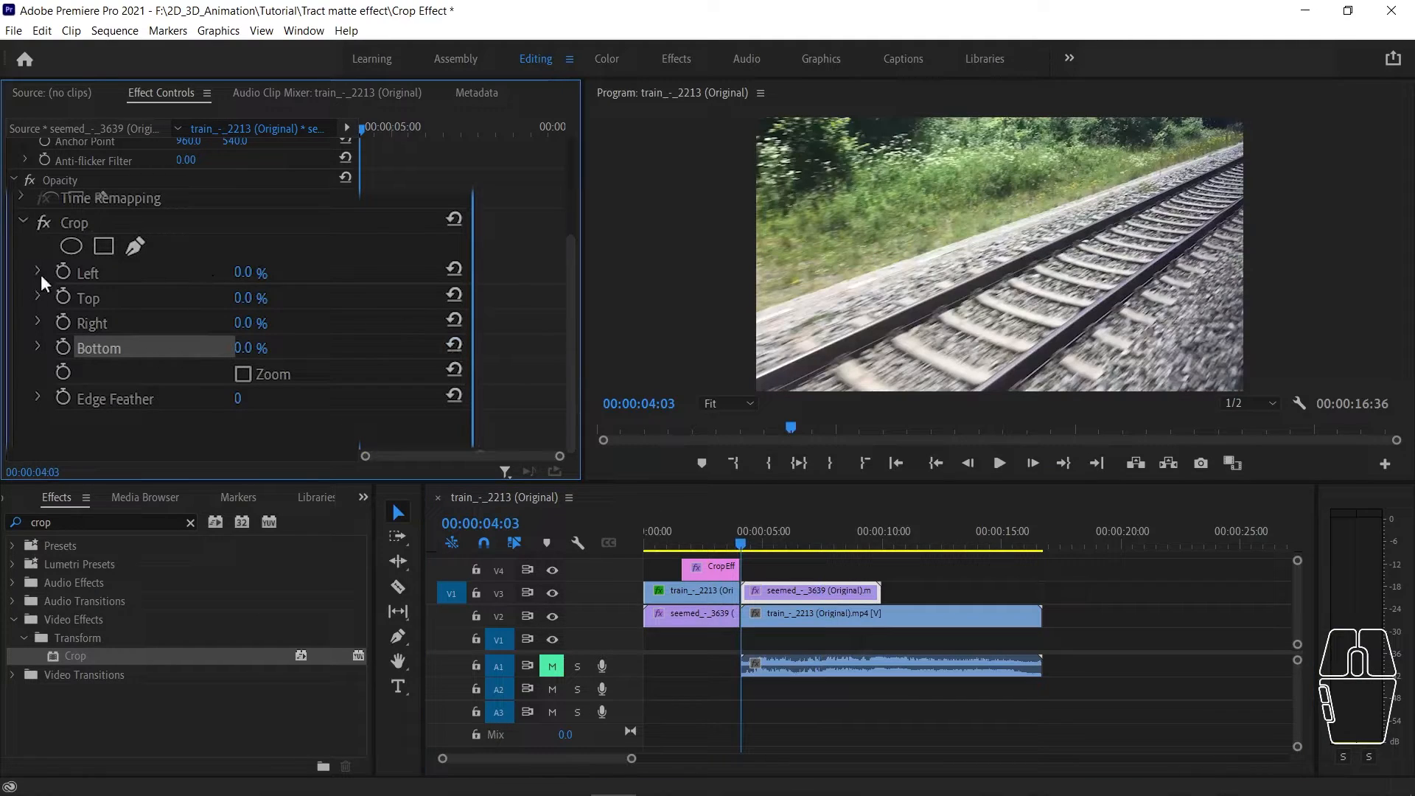
# Step: Animate the Top crop with keyframes from 0% at 00:00:04:03 to 50% at 00:00:05:20
pyautogui.click(61, 296)
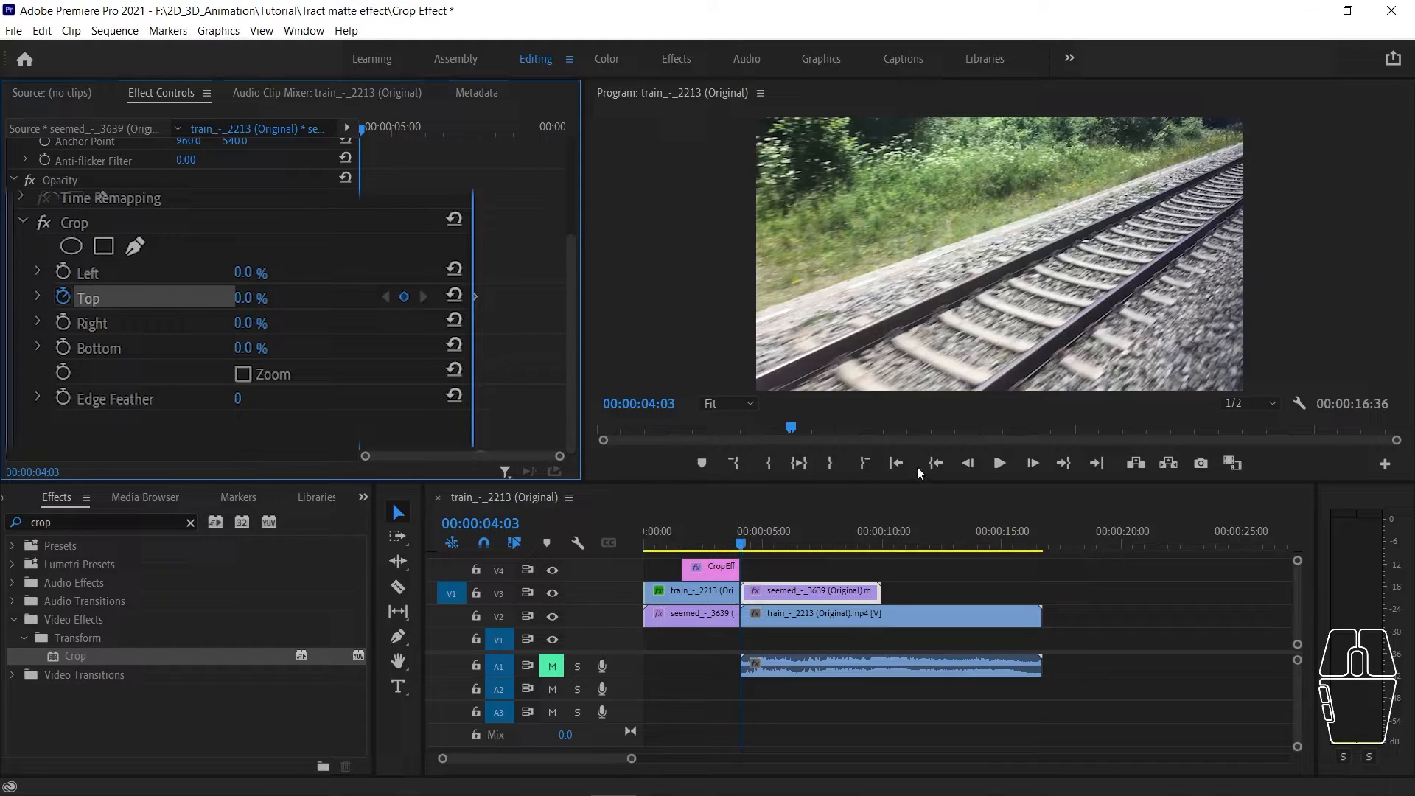
pyautogui.click(407, 126)
pyautogui.click(267, 290)
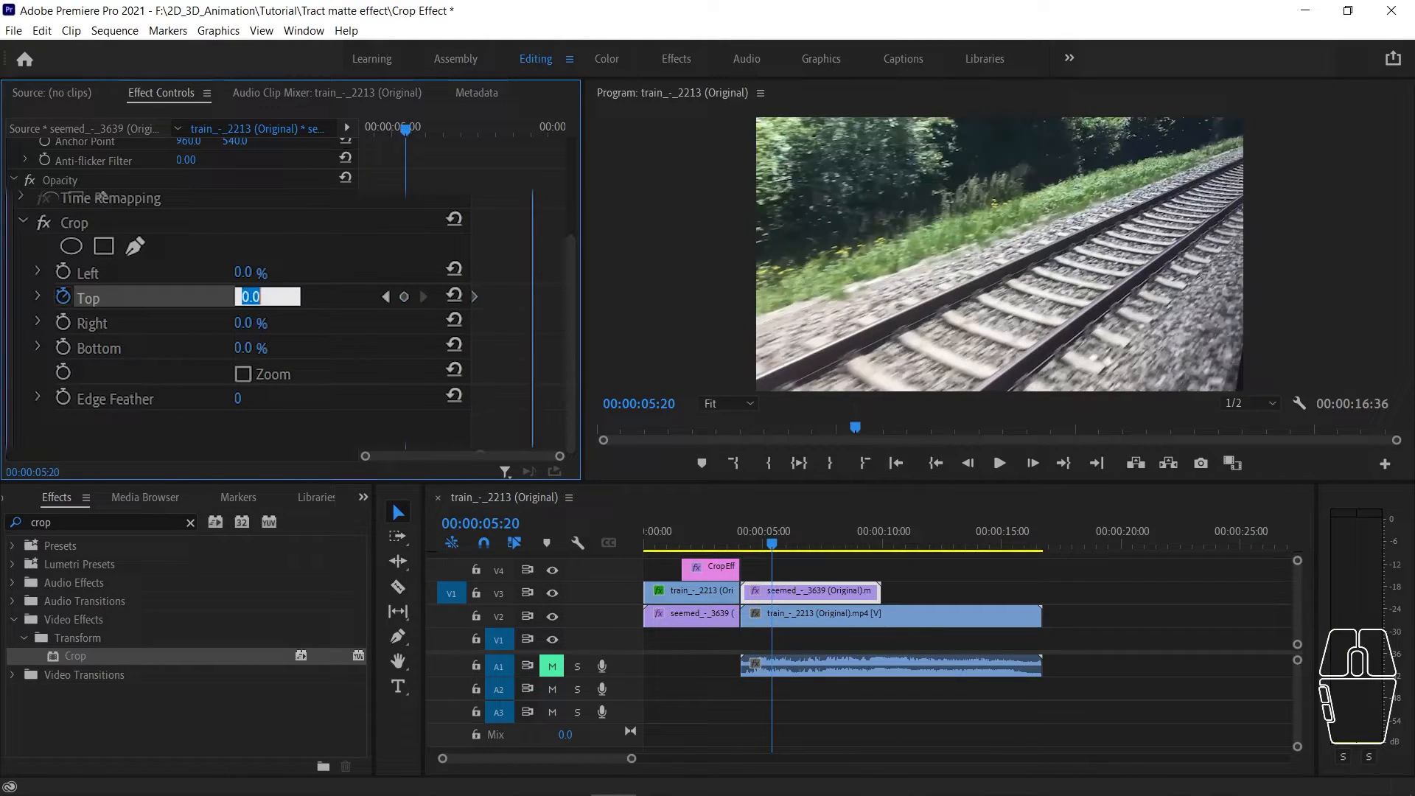
pyautogui.write('50')
pyautogui.press('Return')
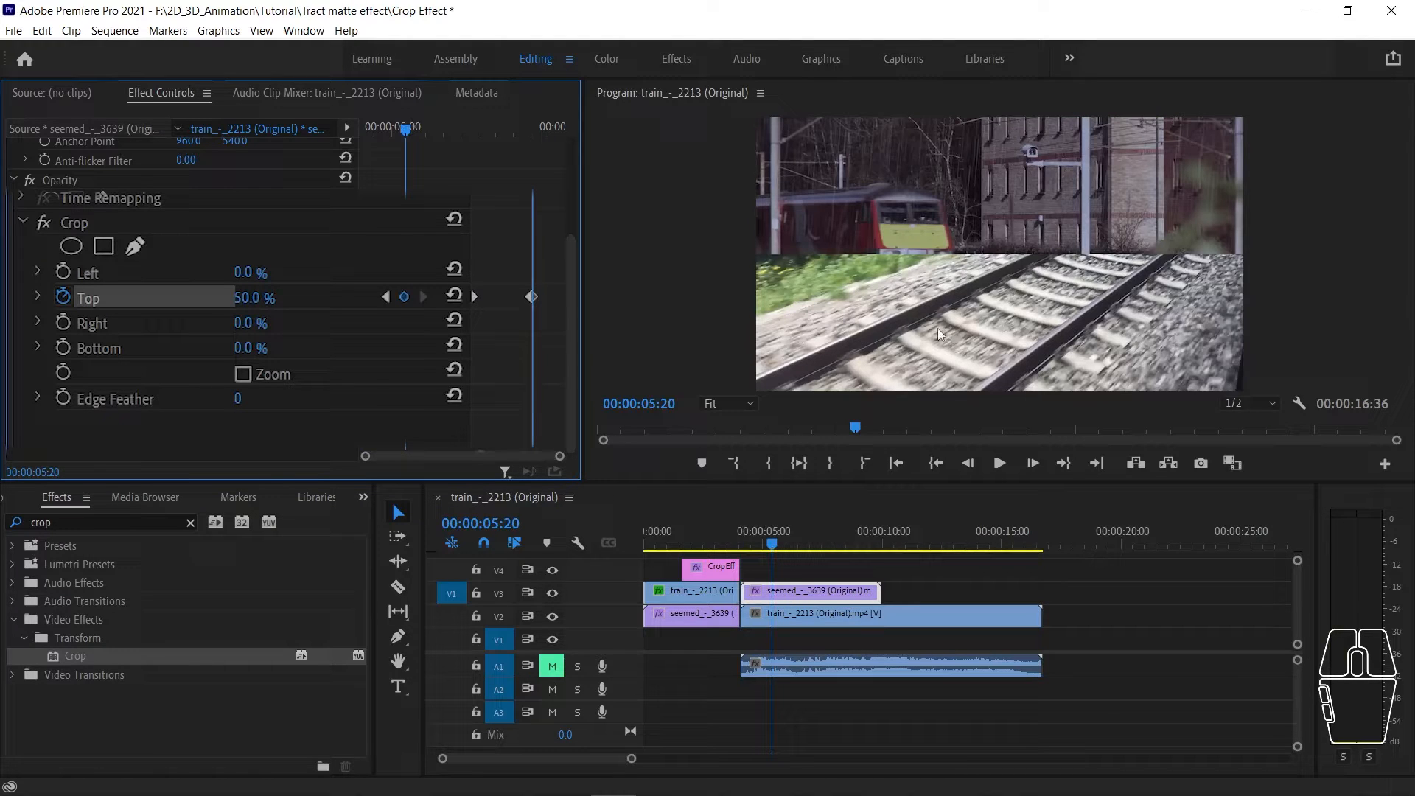
# Step: Play back the Top crop animation and return the playhead to the start of the second seemed_-_3639 clip
pyautogui.moveTo(774, 551); pyautogui.dragTo(737, 549)
pyautogui.click(999, 463)
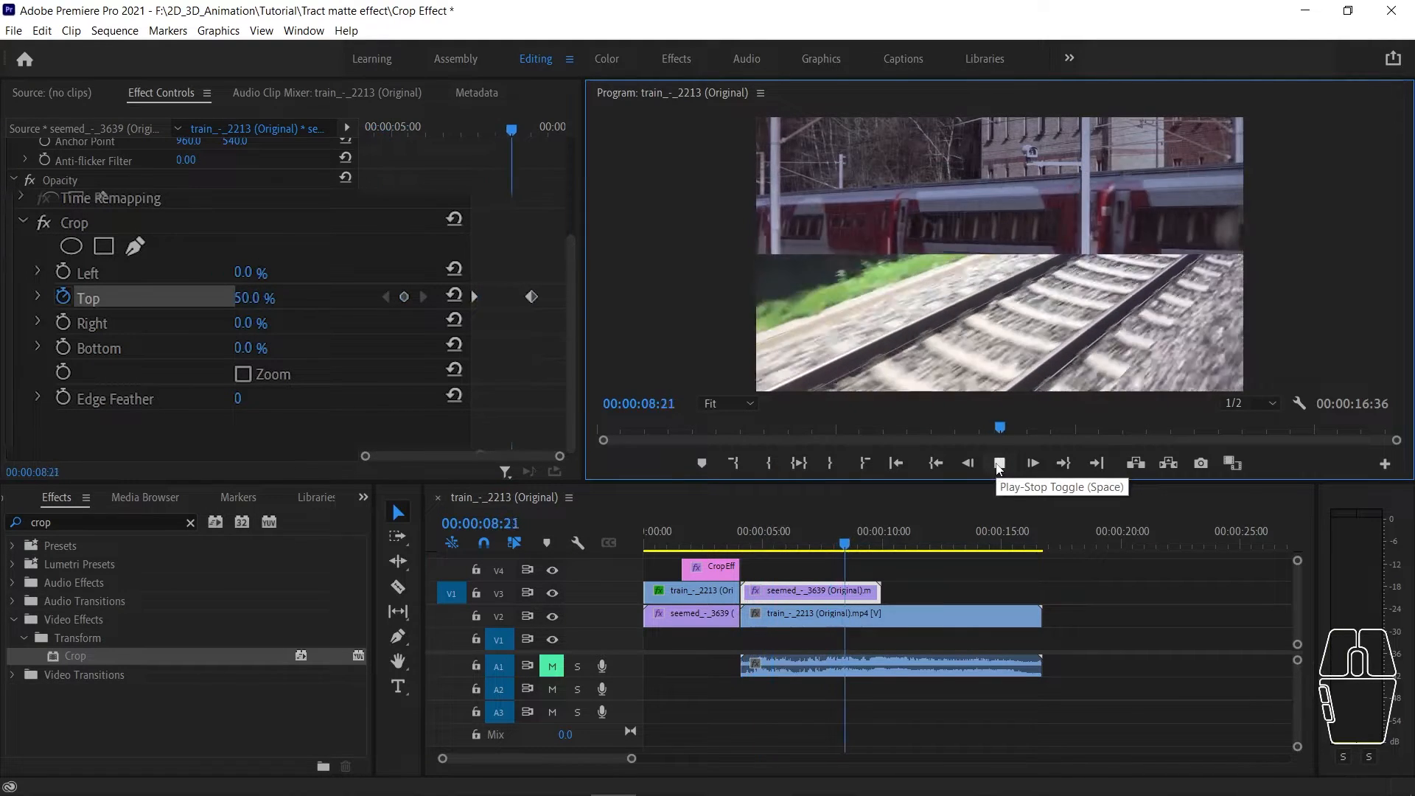
pyautogui.click(998, 466)
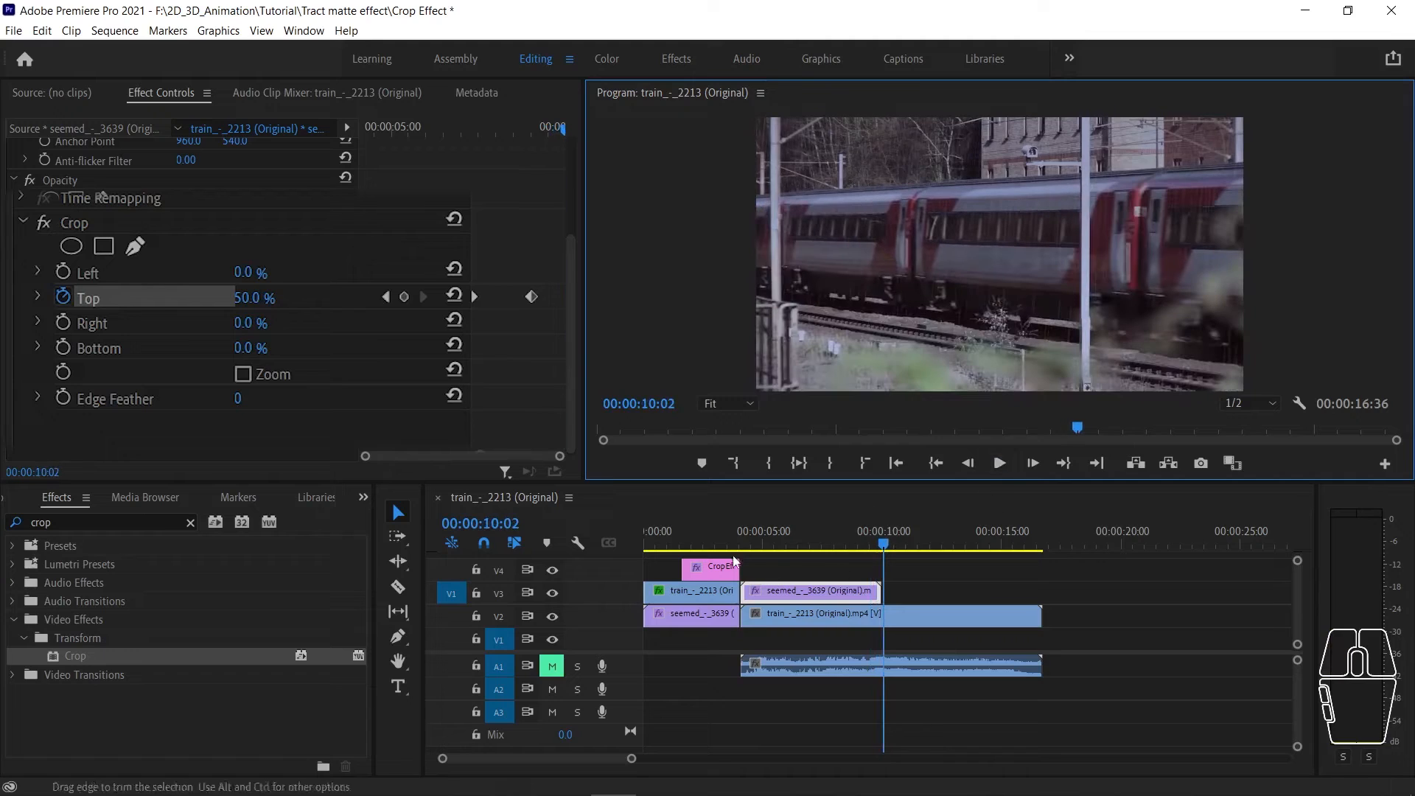
pyautogui.moveTo(771, 544); pyautogui.dragTo(741, 544)
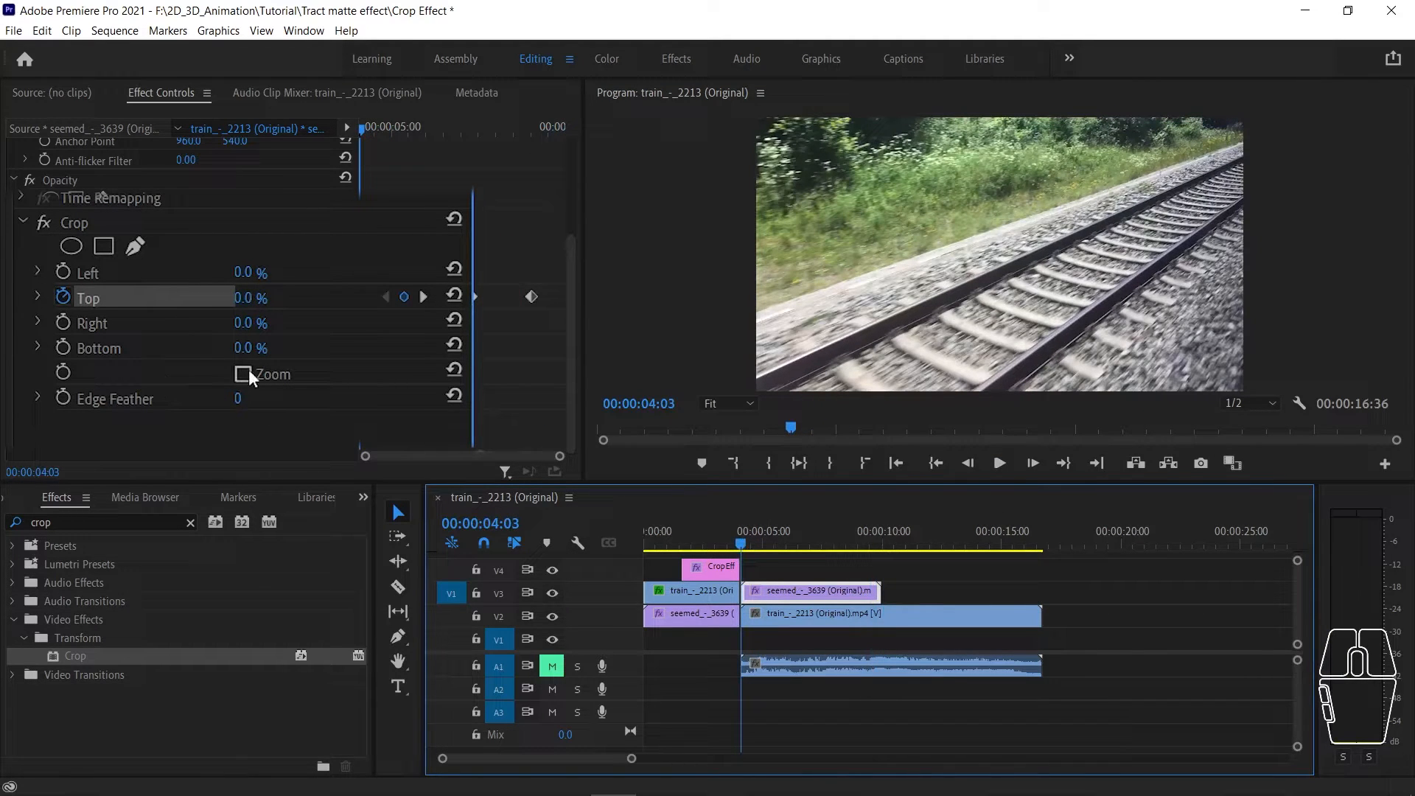
# Step: Enable Zoom for the Crop effect and play back the Top crop animation from 00:00:04:03
pyautogui.click(243, 374)
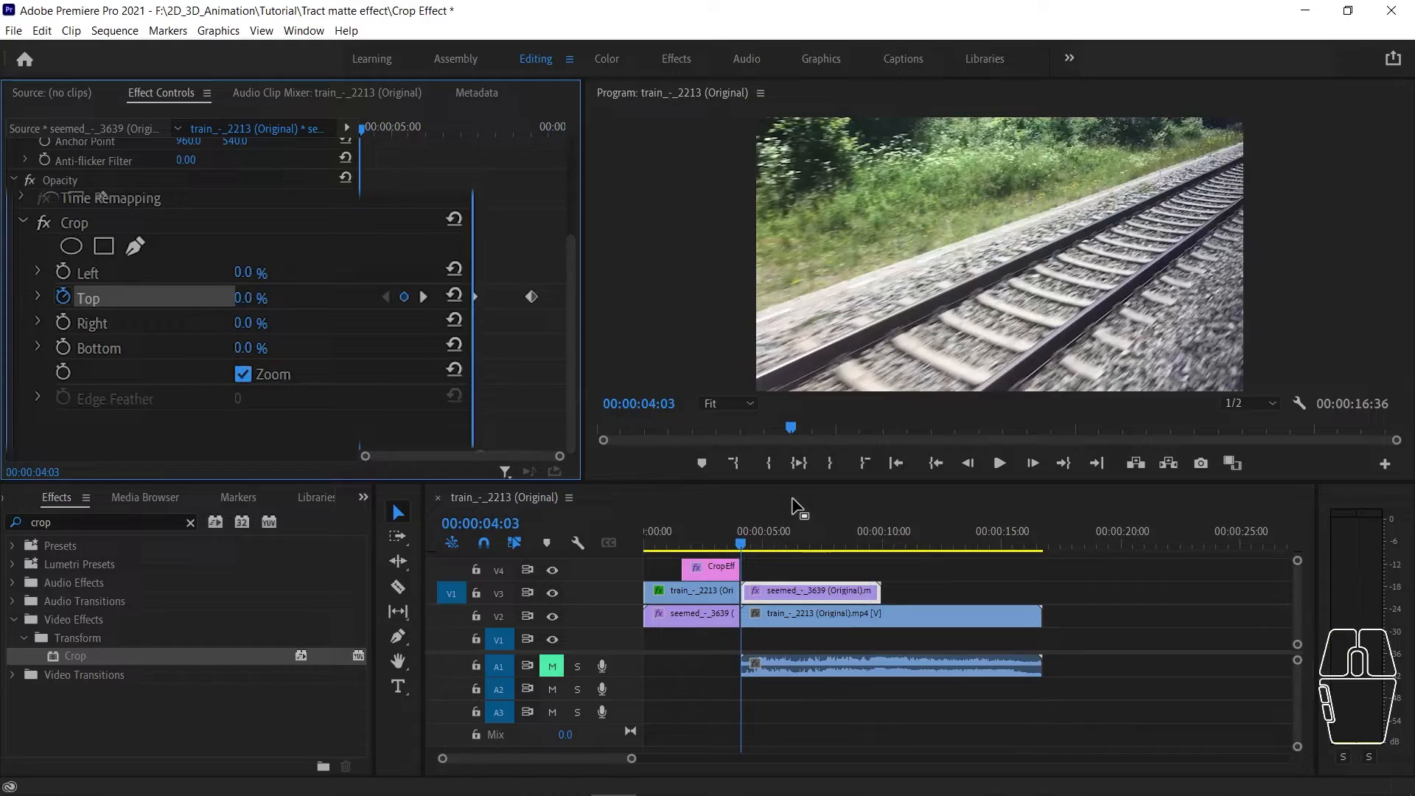
pyautogui.click(999, 462)
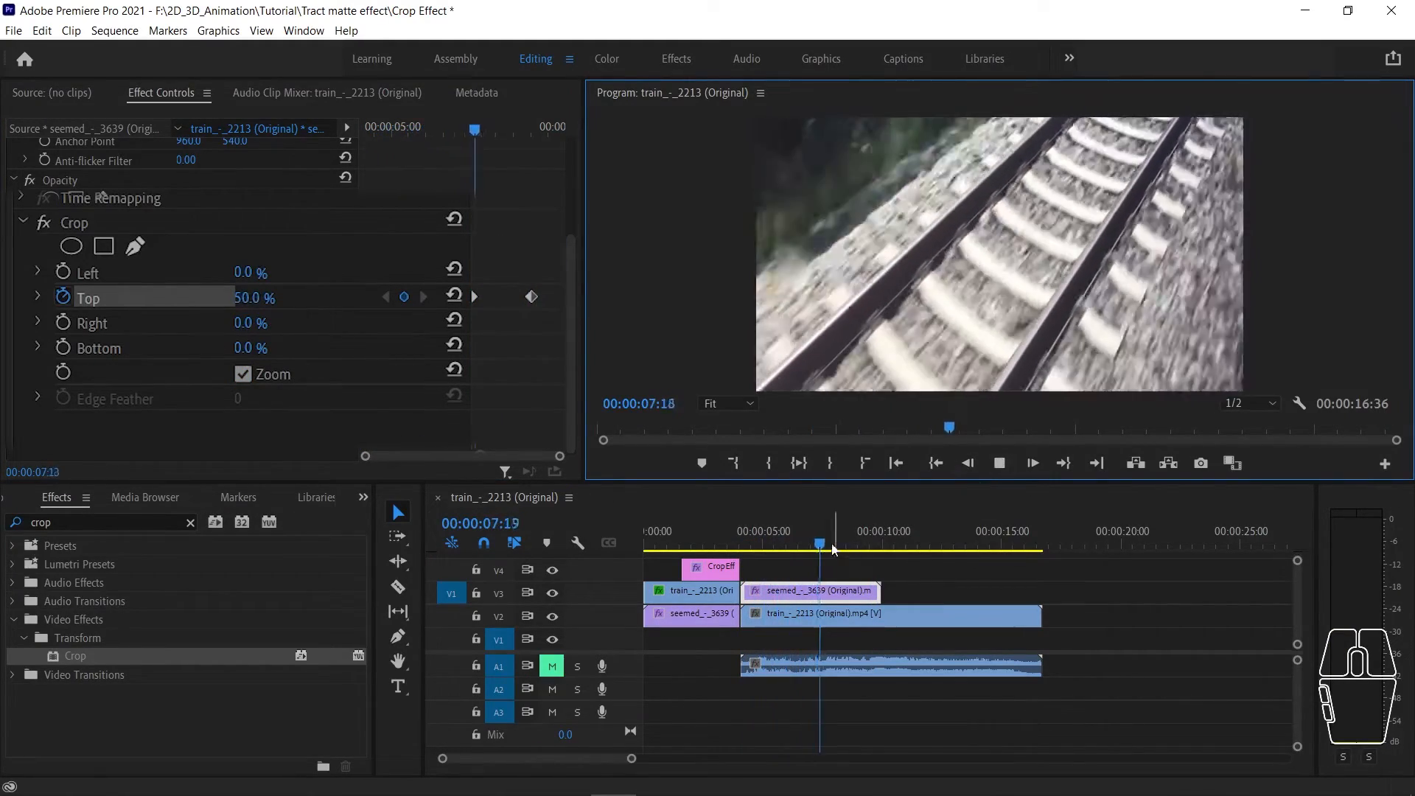
pyautogui.moveTo(831, 547); pyautogui.dragTo(741, 546)
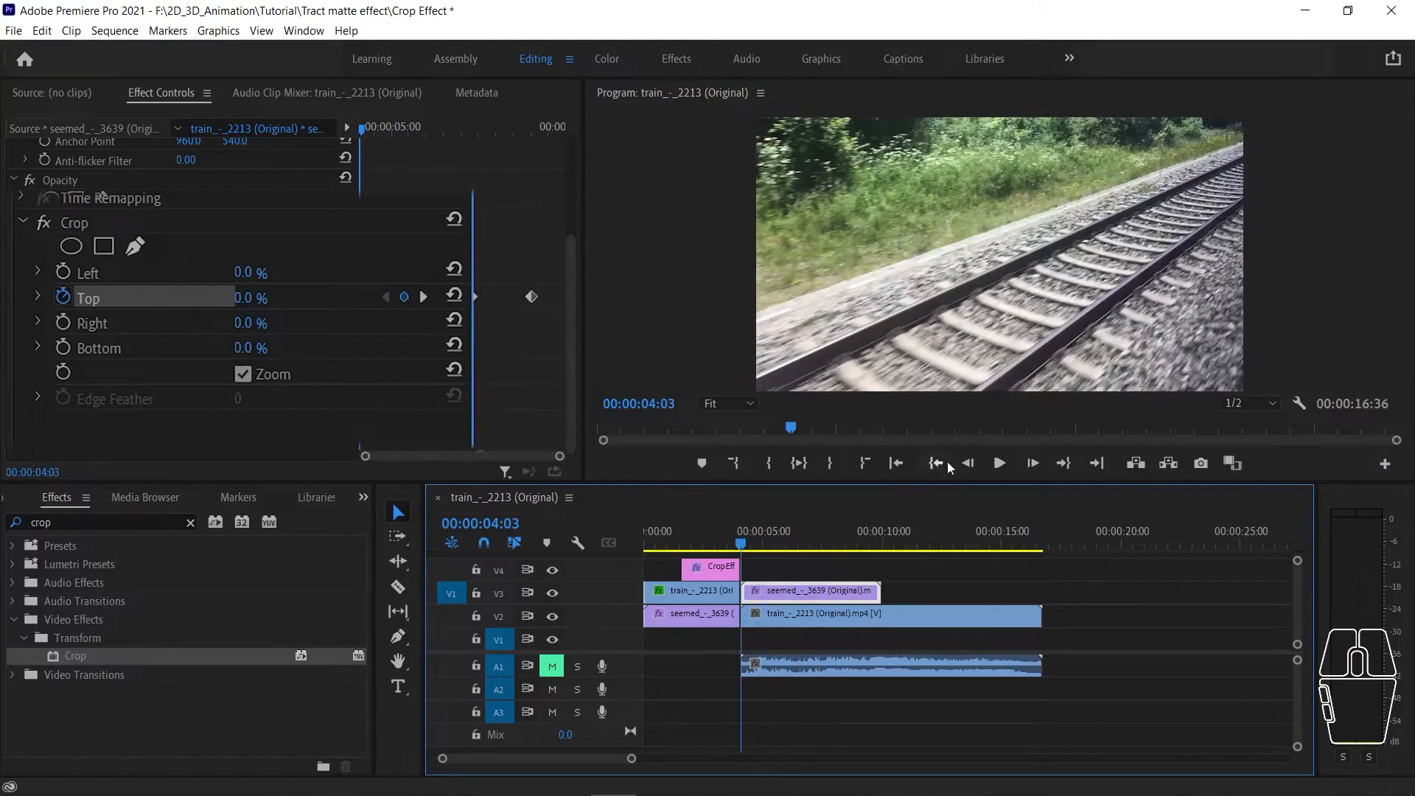
pyautogui.click(998, 464)
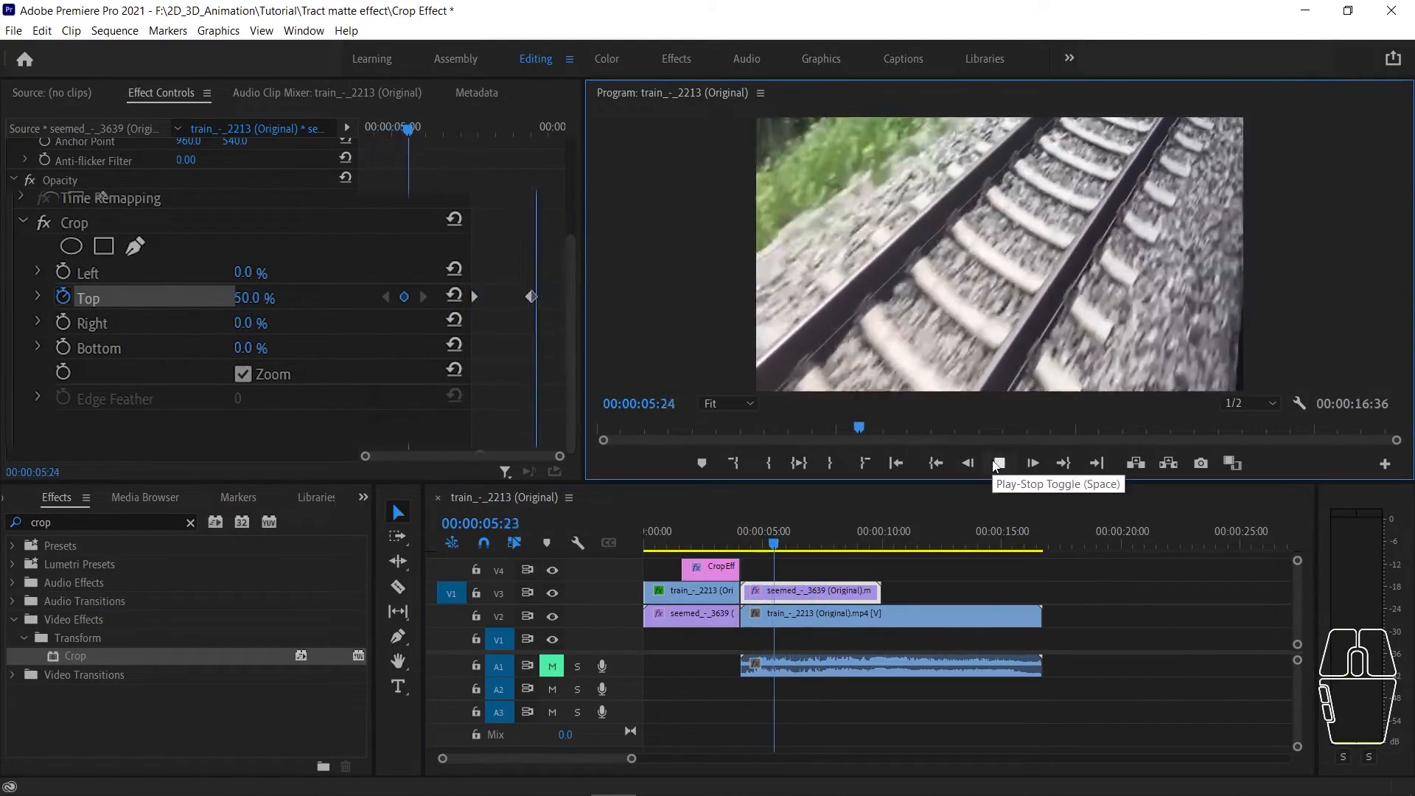
pyautogui.click(999, 462)
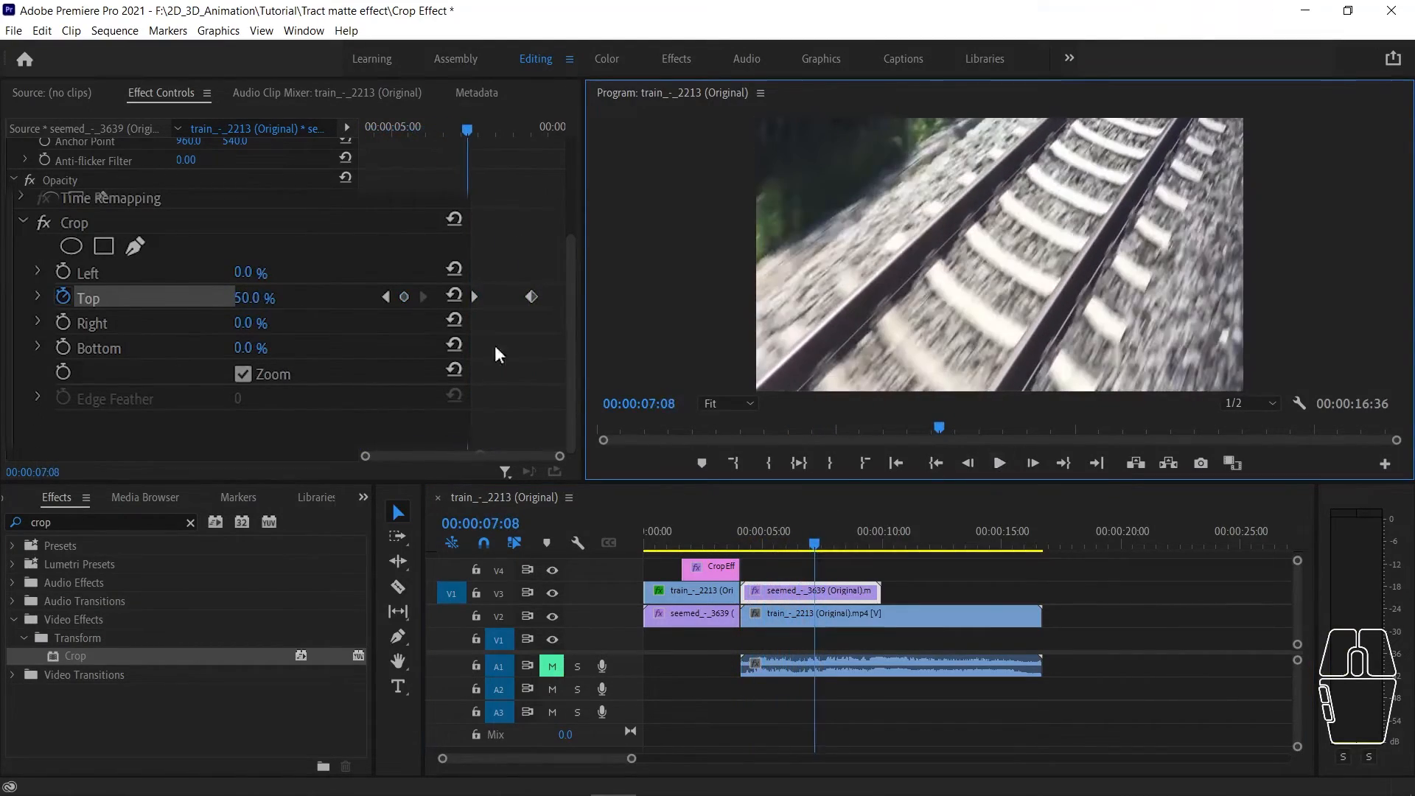
# Step: Turn off the Crop effect's Zoom, remove the Top crop keyframes and reset the Top crop to 0%
pyautogui.click(243, 375)
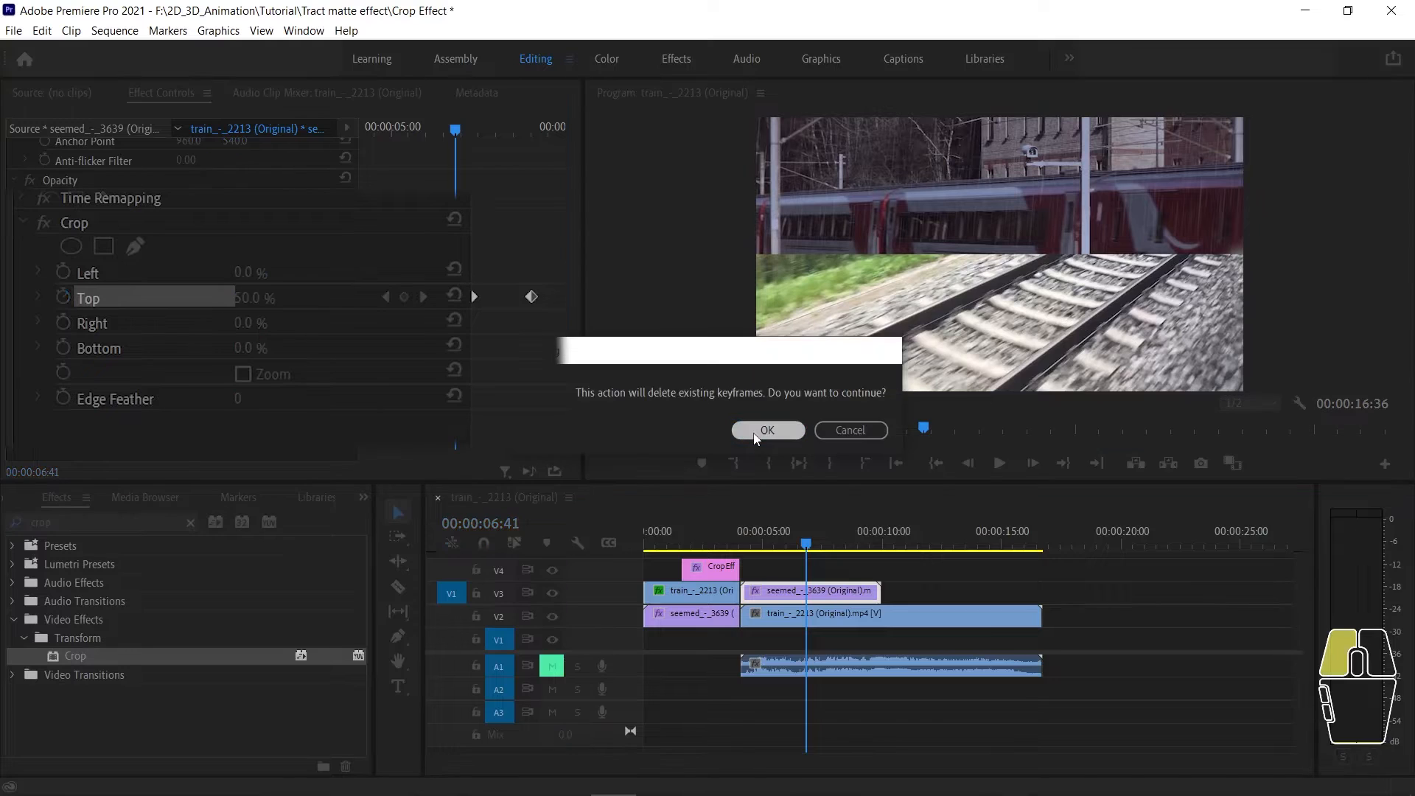
pyautogui.click(767, 430)
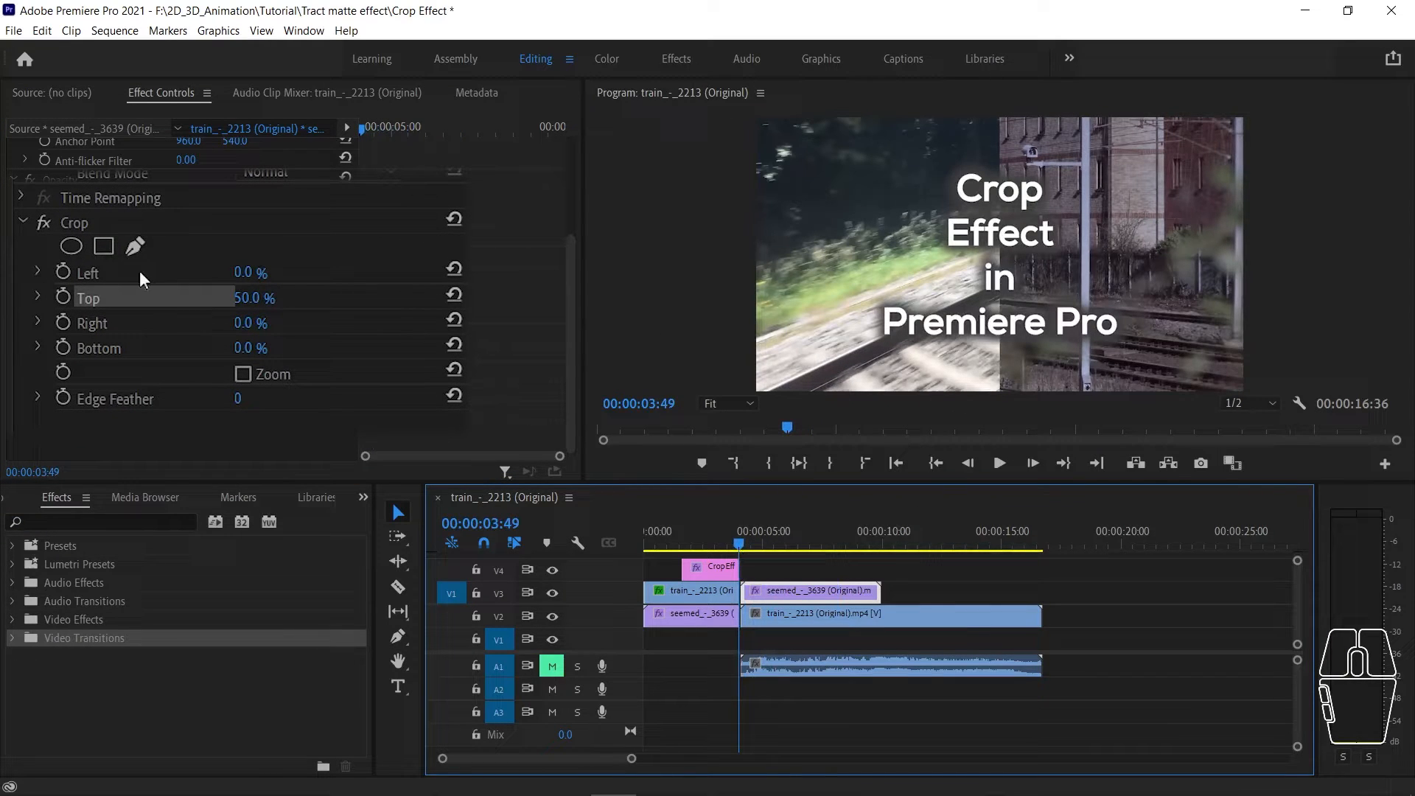
pyautogui.click(244, 299)
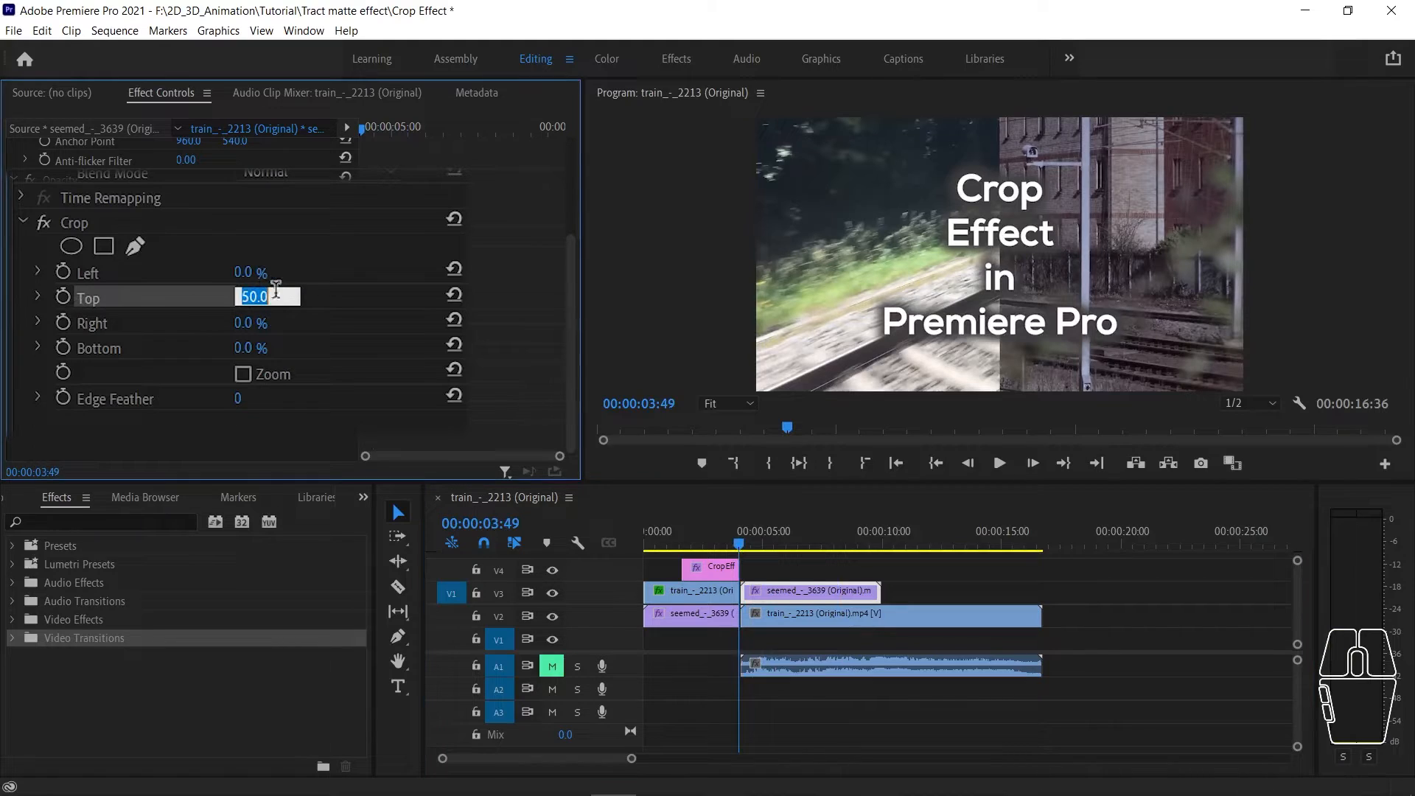
pyautogui.write('0')
pyautogui.press('Return')
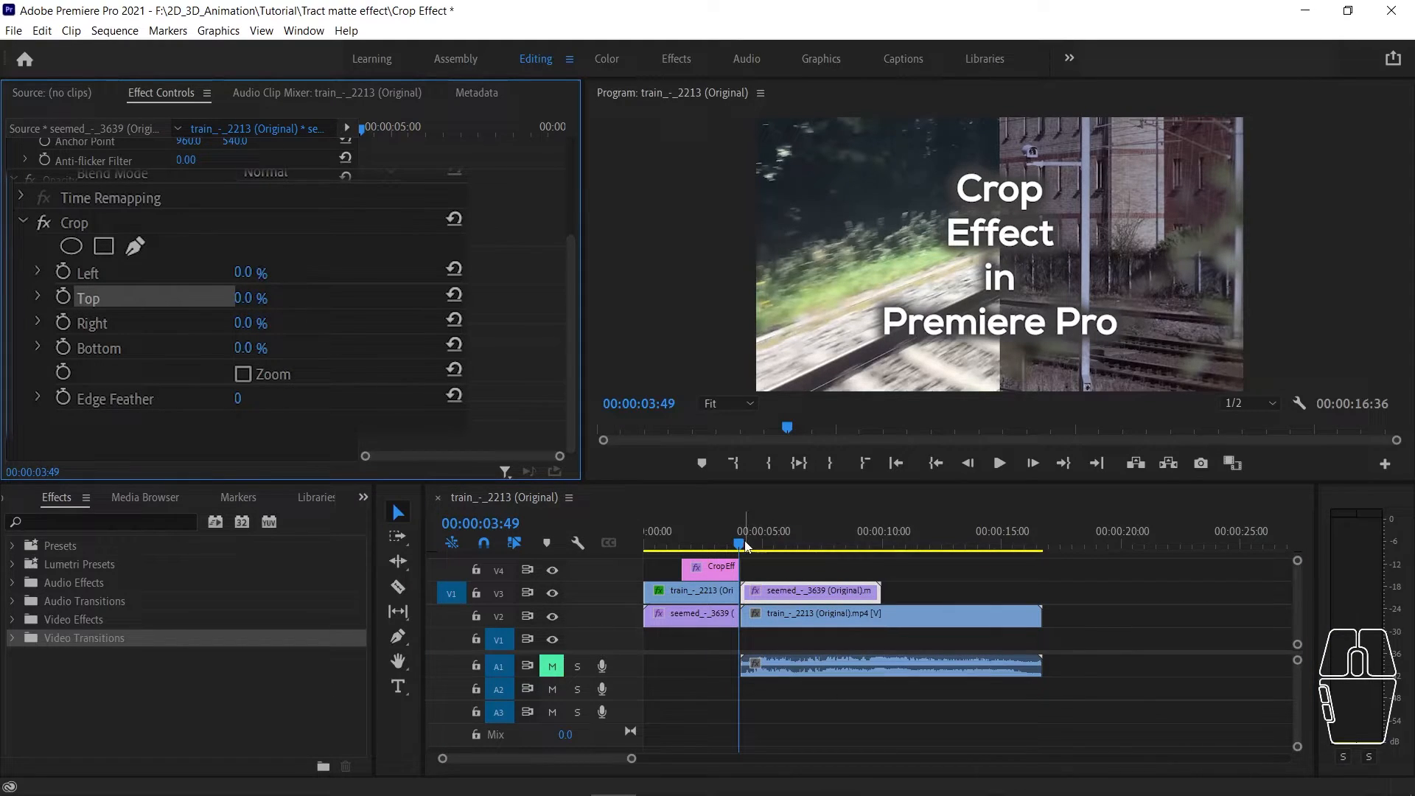
# Step: Animate the Left crop from 0% at 00:00:04:03 to 100%, and play back the resulting wipe
pyautogui.moveTo(740, 545); pyautogui.dragTo(745, 545)
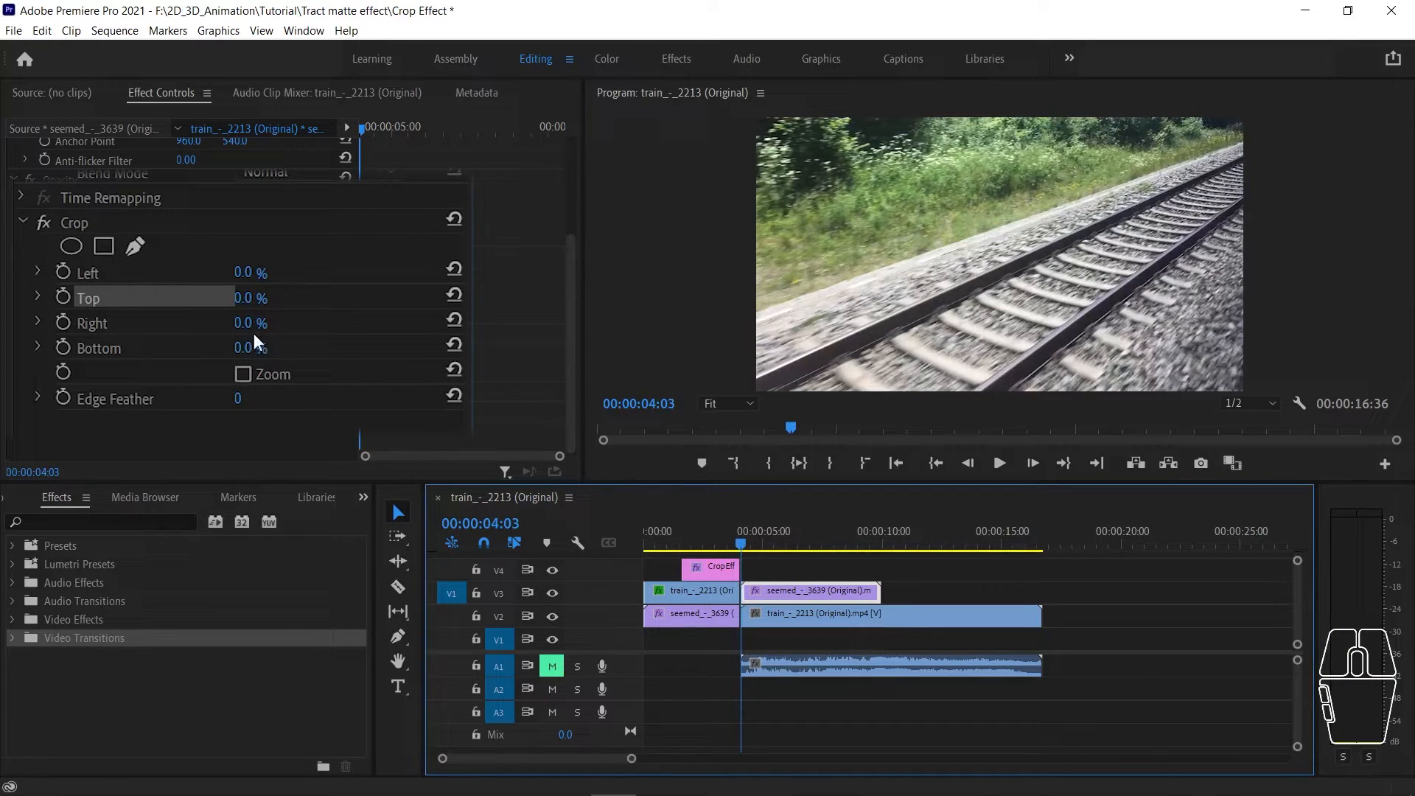
pyautogui.click(64, 272)
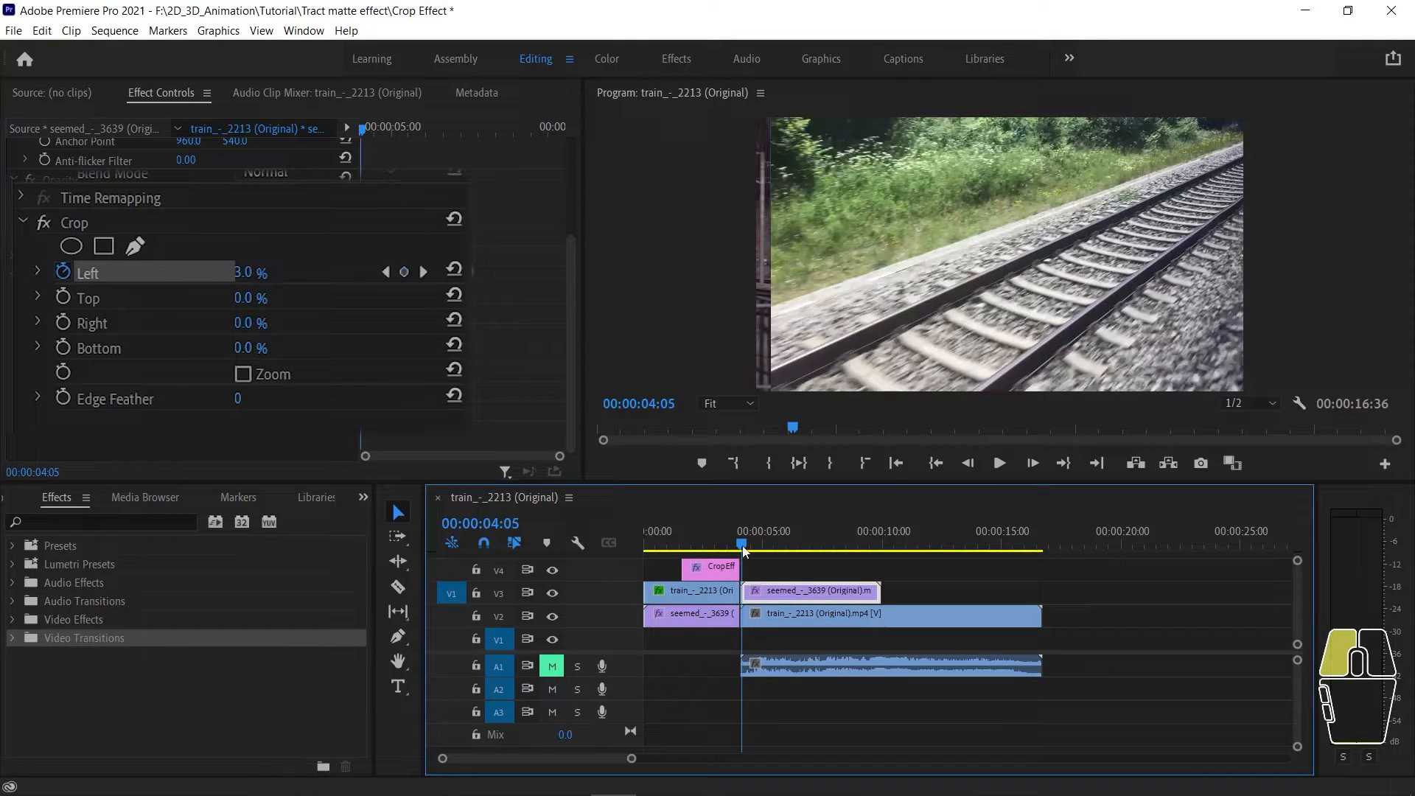
pyautogui.click(740, 546)
pyautogui.press('space')
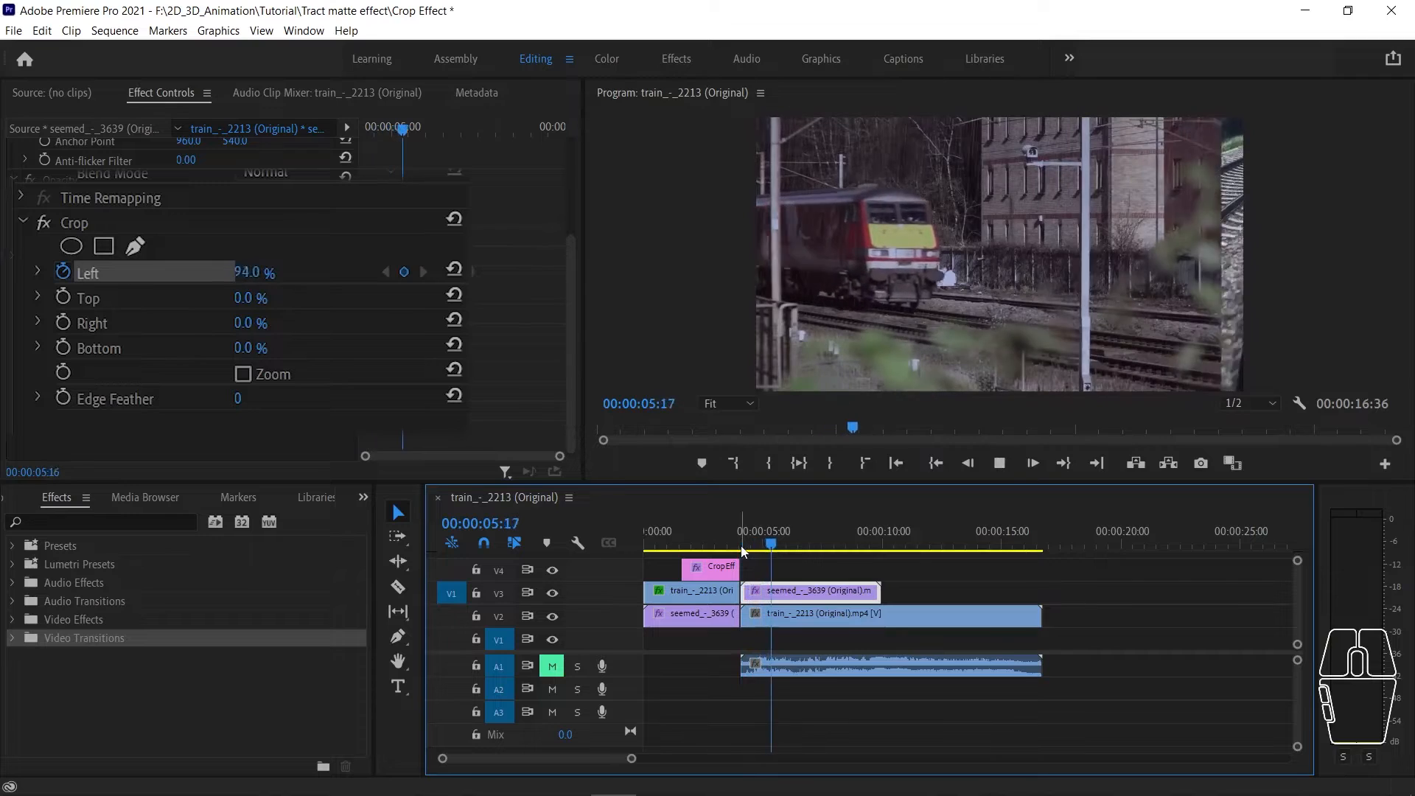
pyautogui.press('space')
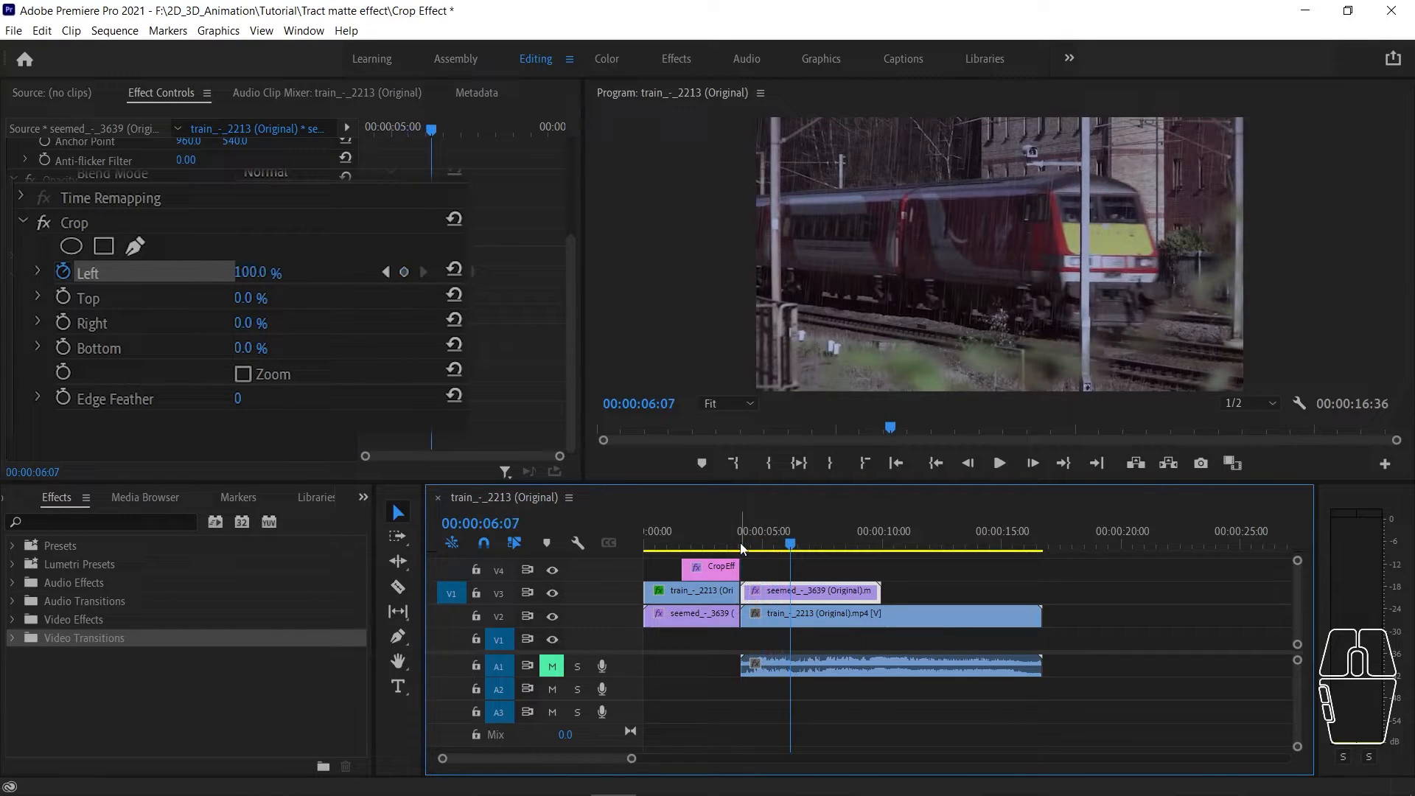
pyautogui.click(740, 546)
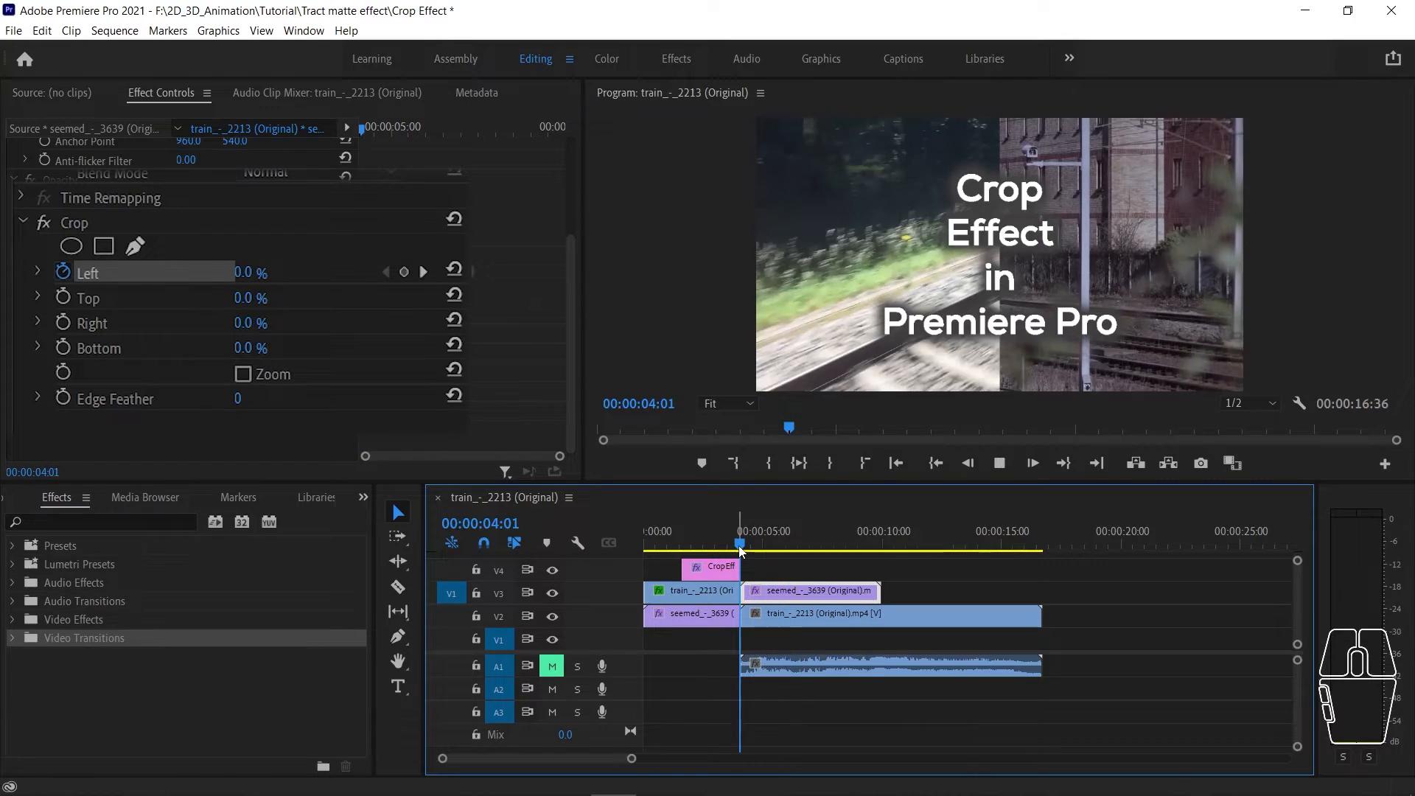
pyautogui.press('space')
pyautogui.press('space')
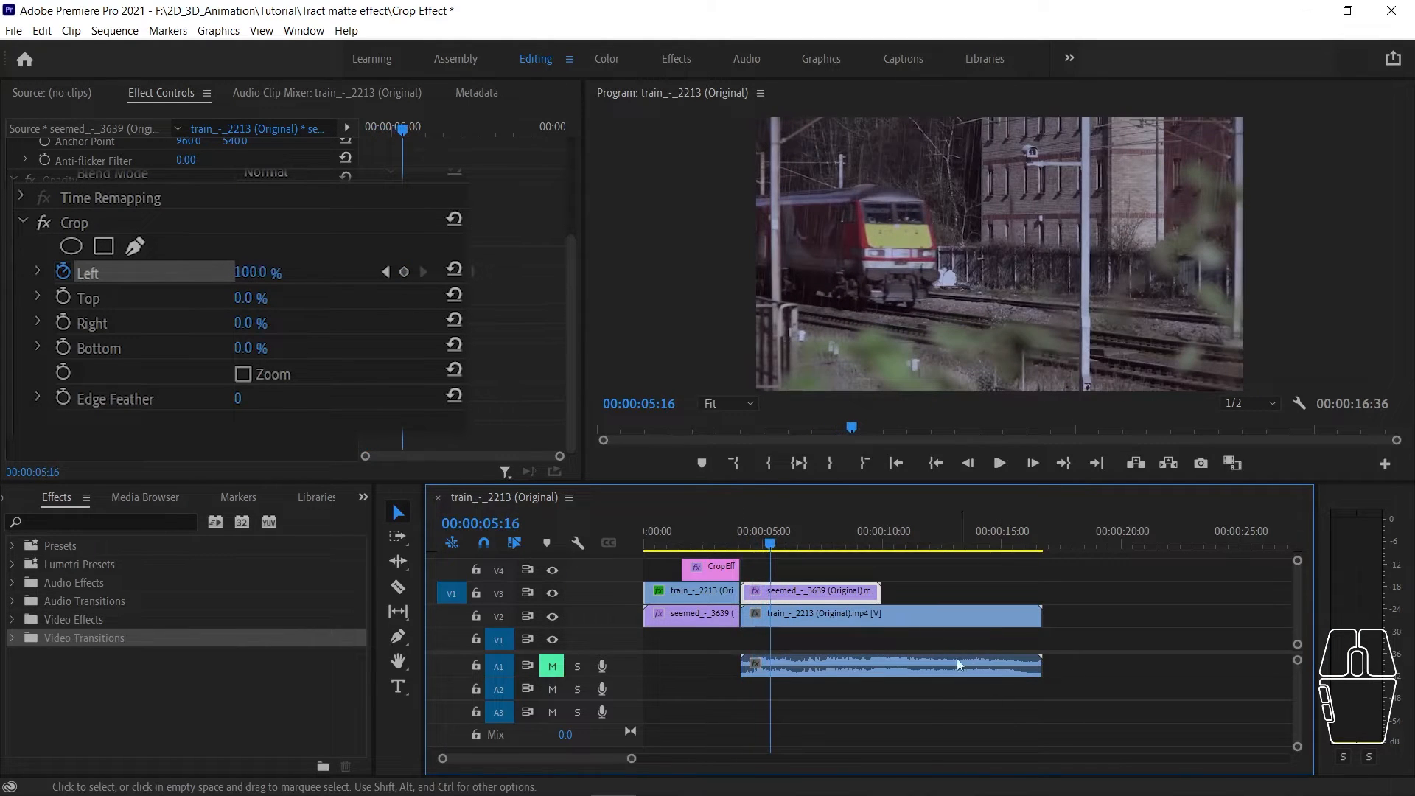
# Step: Unlink the second train_-_2213 clip's audio from its video and delete the audio from A1
pyautogui.click(932, 613)
pyautogui.rightClick(932, 616)
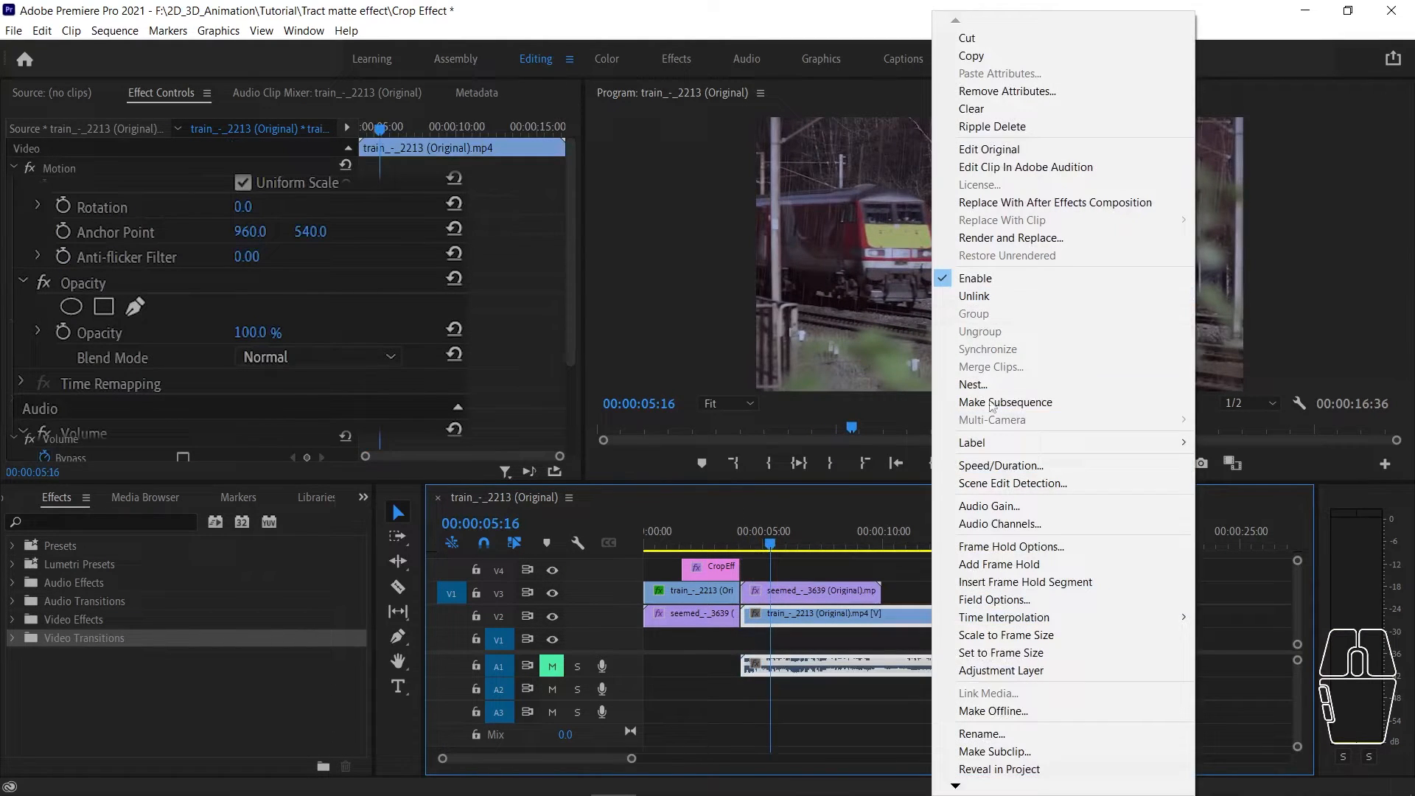
pyautogui.click(971, 298)
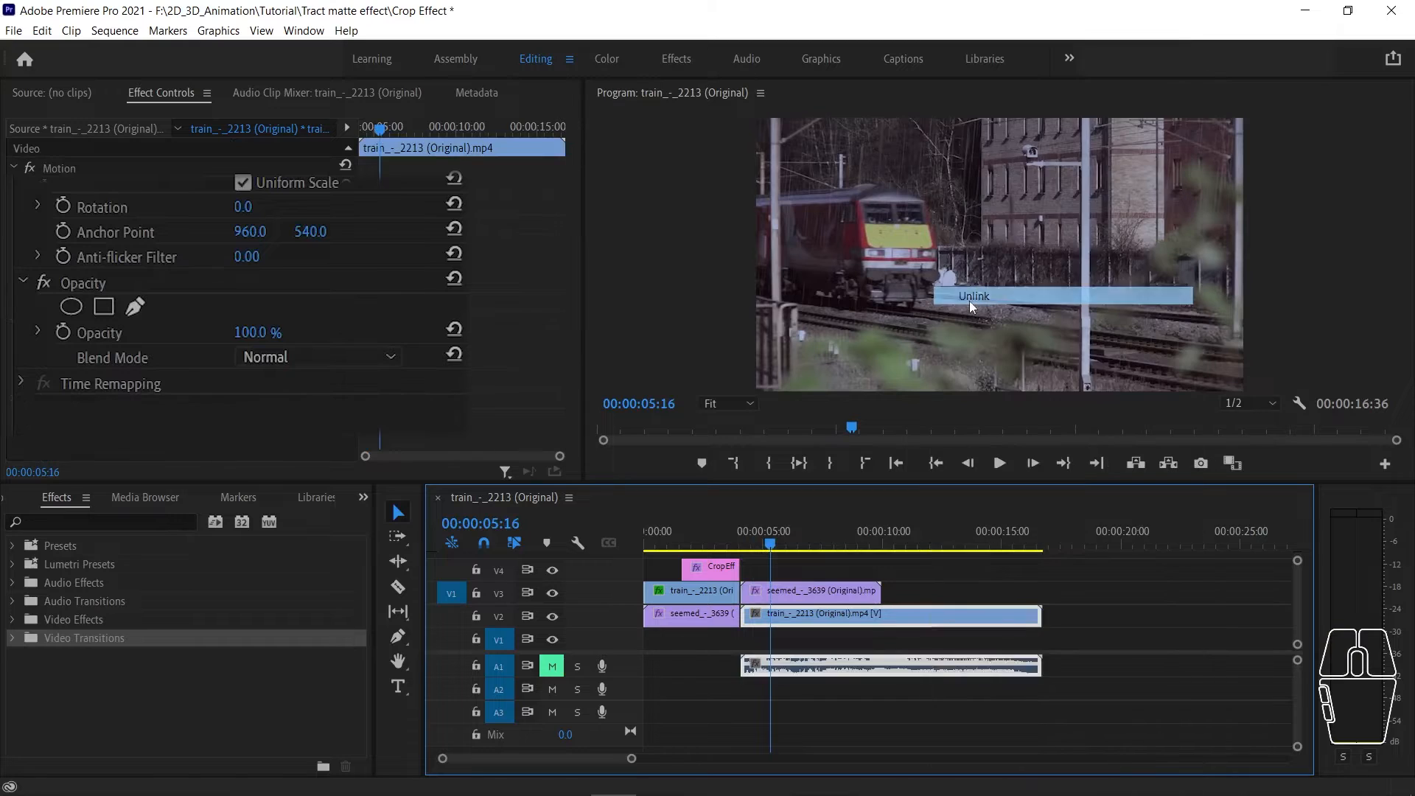
pyautogui.click(821, 676)
pyautogui.press('Delete')
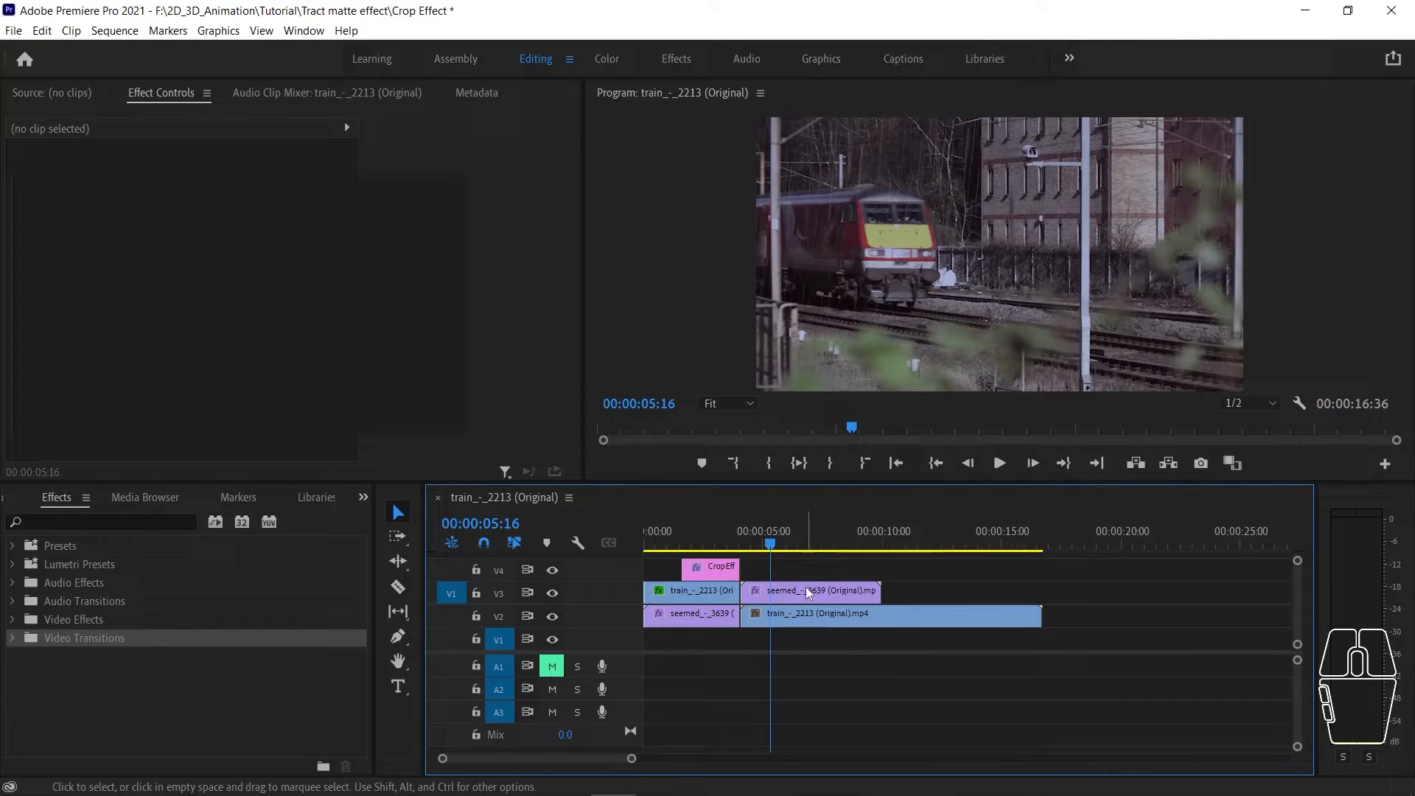
# Step: Set the speed of the second train_-_2213 clip on V2 to 200%
pyautogui.rightClick(807, 606)
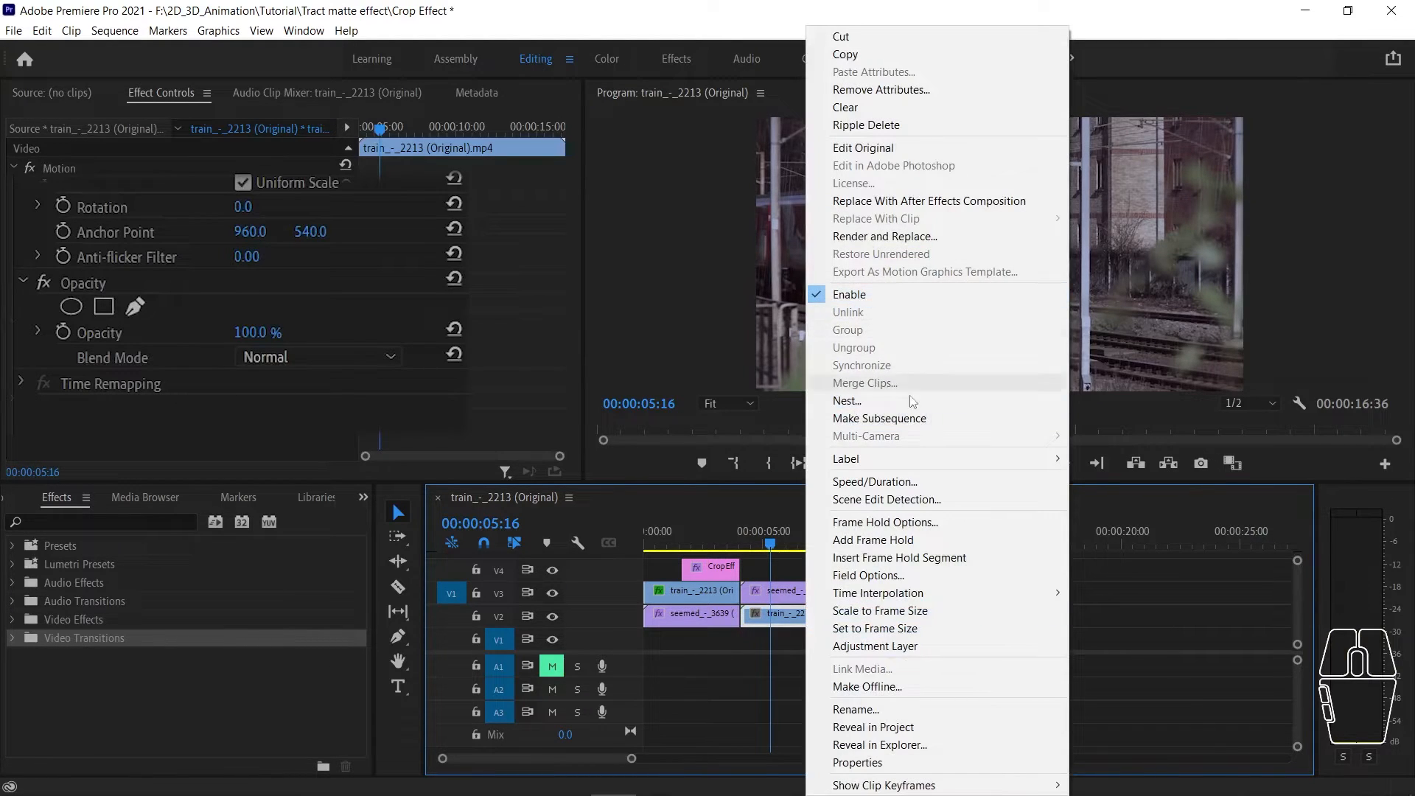
pyautogui.click(923, 479)
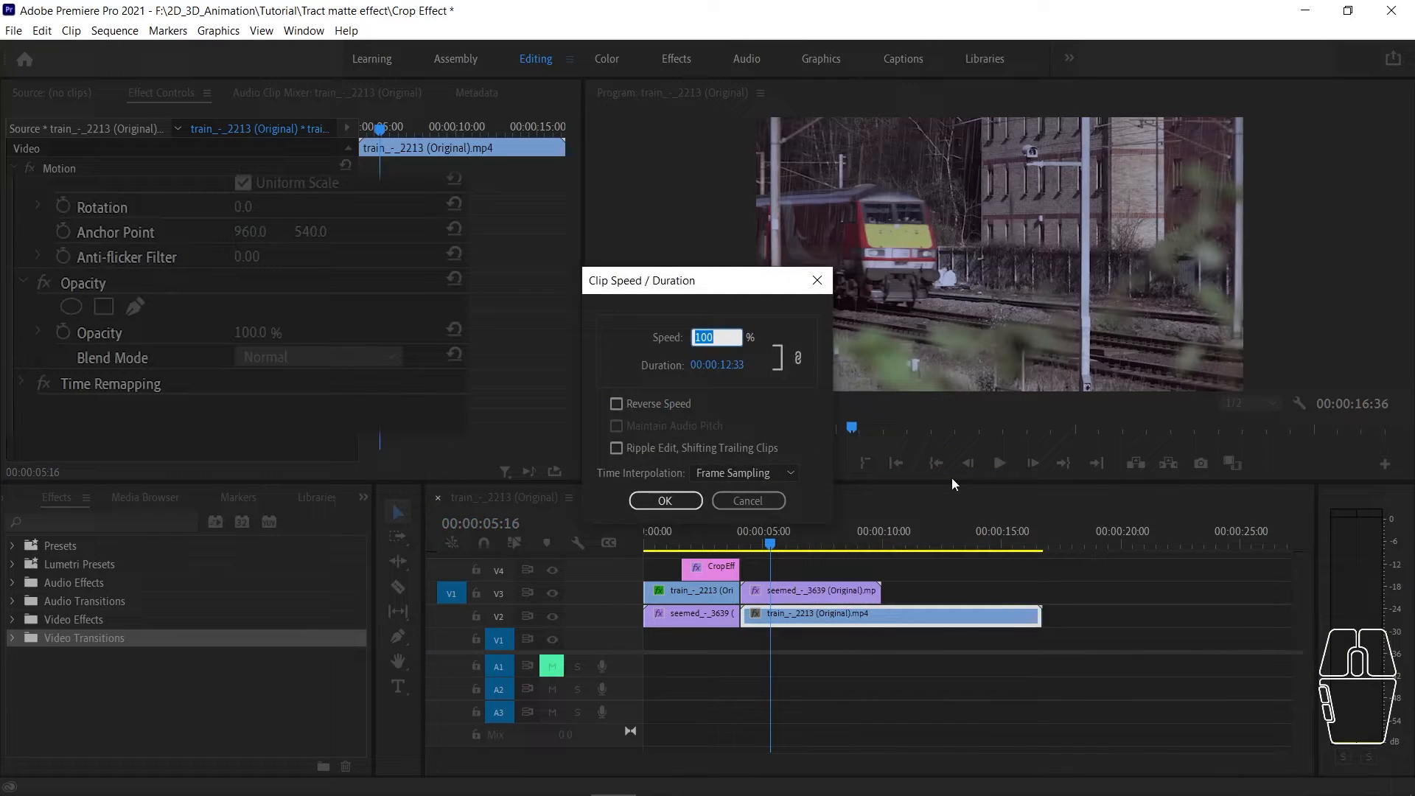
pyautogui.write('2')
pyautogui.press('Return')
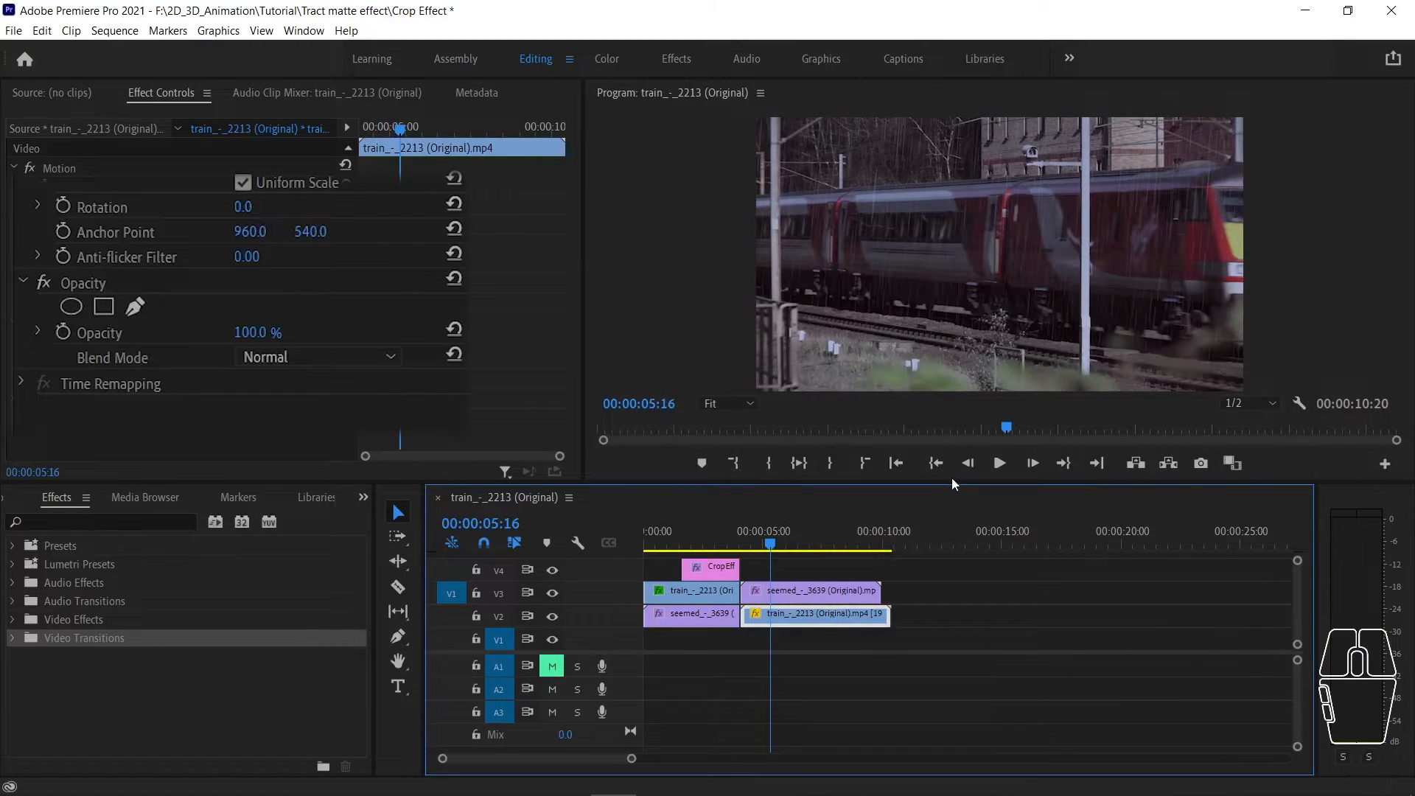
# Step: Play back the Left crop wipe over the sped-up train_-_2213 clip from about 00:00:03:37
pyautogui.moveTo(770, 544); pyautogui.dragTo(735, 546)
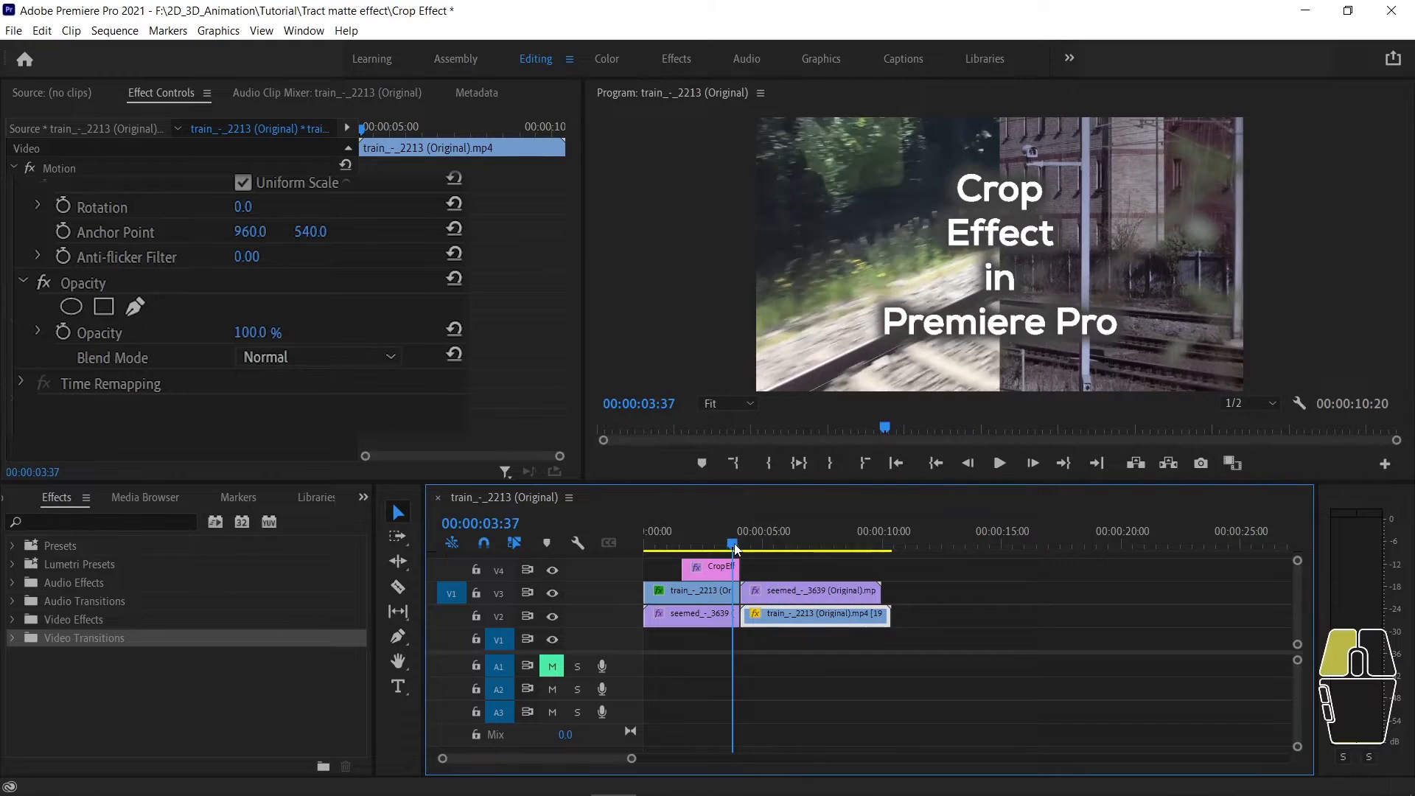
pyautogui.press('space')
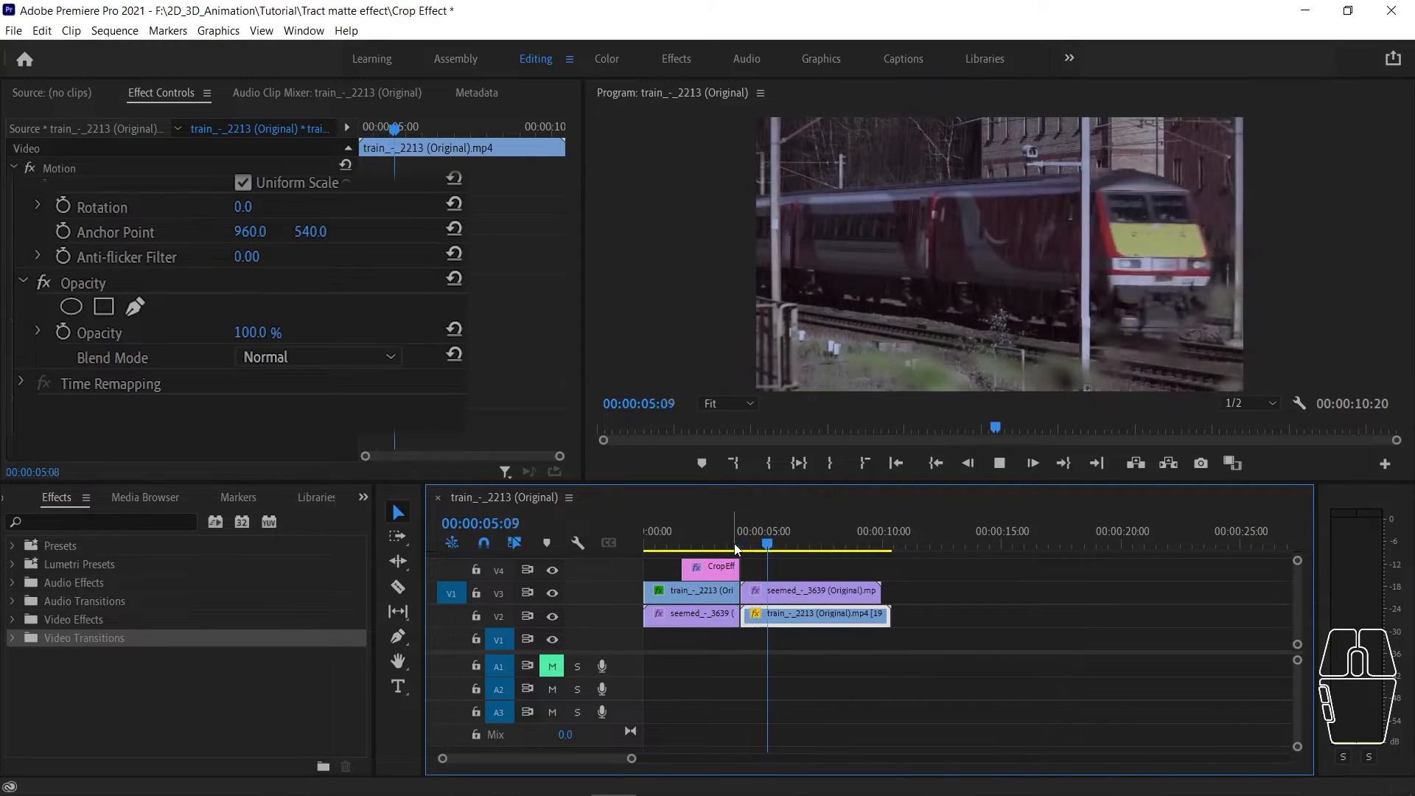
pyautogui.press('space')
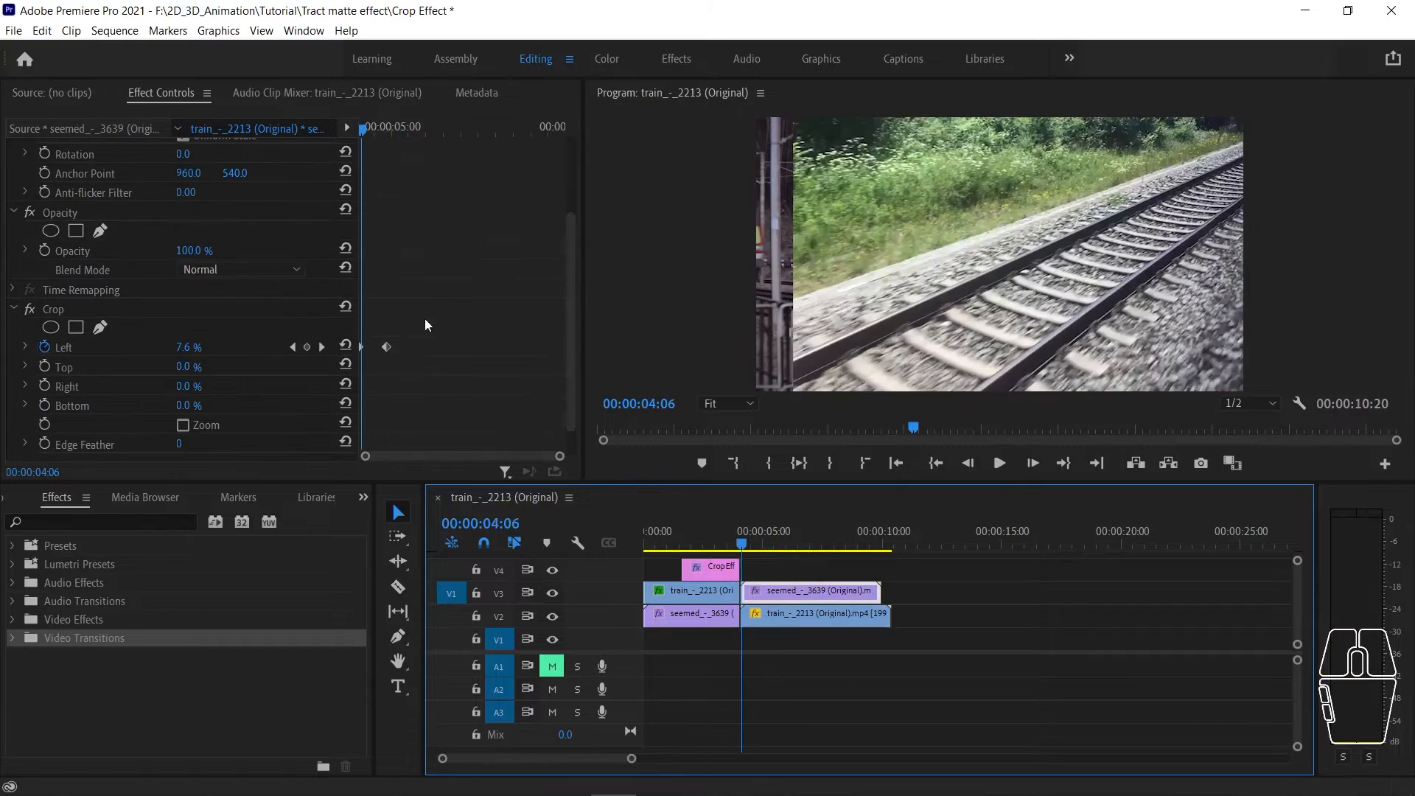
# Step: Shift the Left crop keyframes slightly later and play back the wipe from 00:00:04:03
pyautogui.press('space')
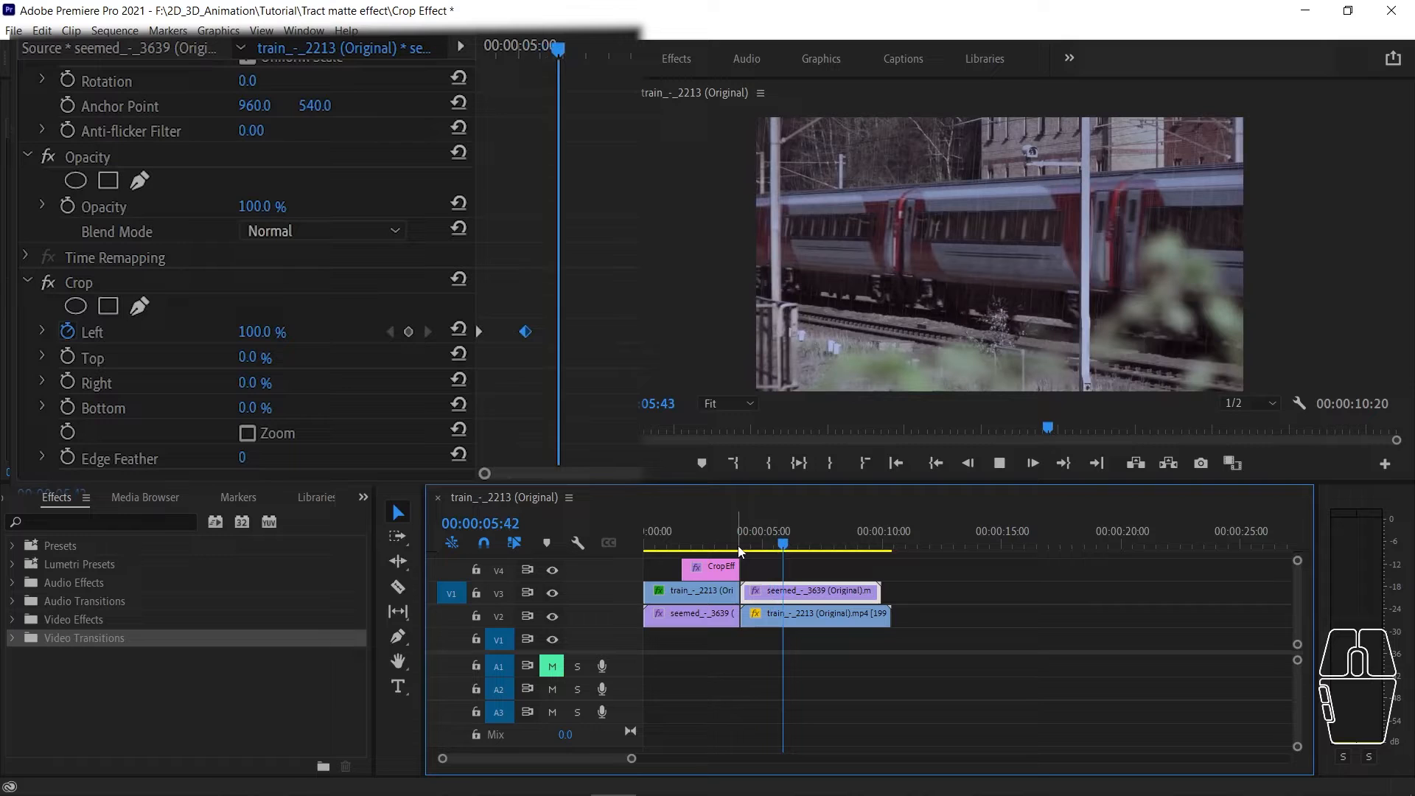
pyautogui.click(479, 329)
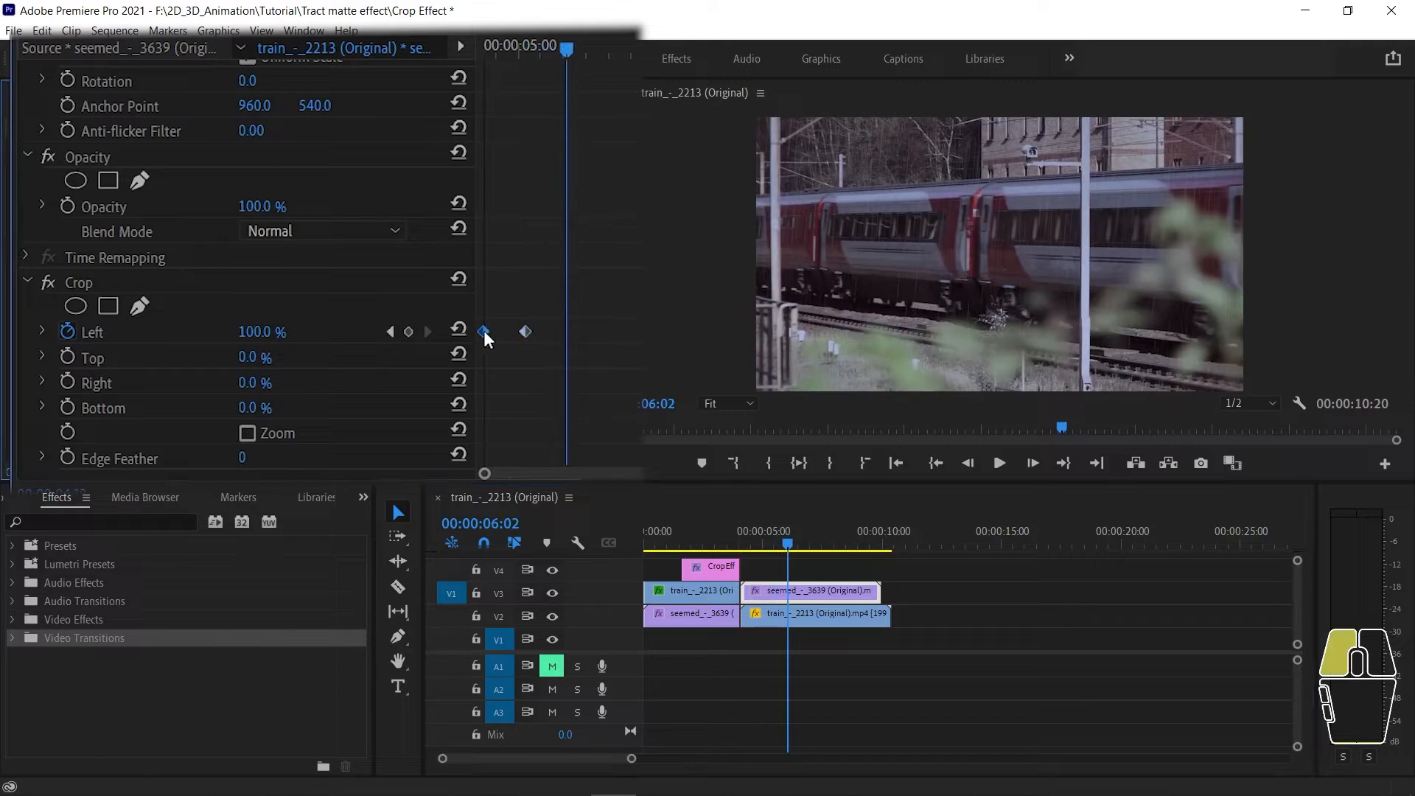
pyautogui.moveTo(563, 49); pyautogui.dragTo(468, 39)
pyautogui.press('space')
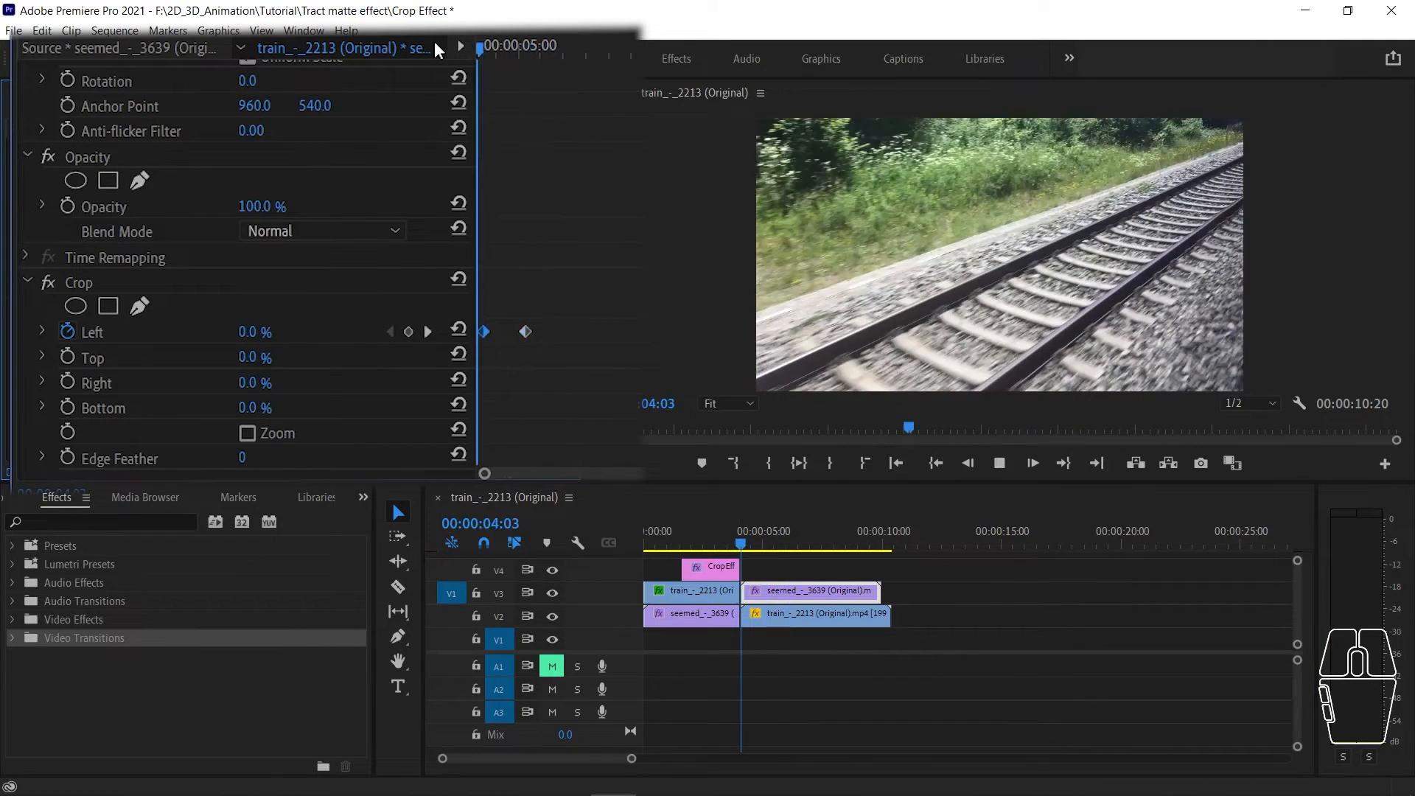
pyautogui.press('space')
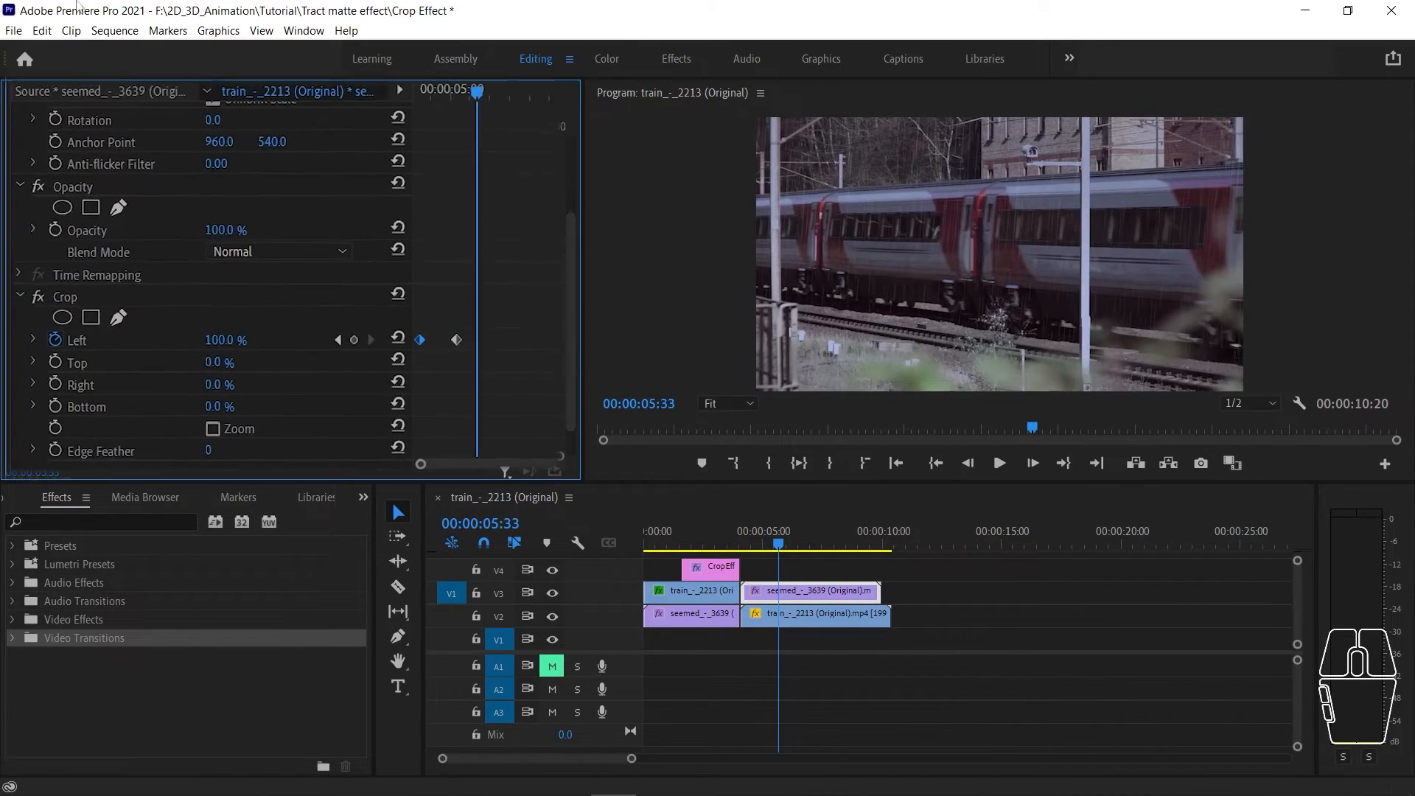
# Step: Add a Left crop keyframe of 0% at 00:00:06:32 and play back the wipe from 00:00:04:03
pyautogui.moveTo(553, 50); pyautogui.dragTo(594, 51)
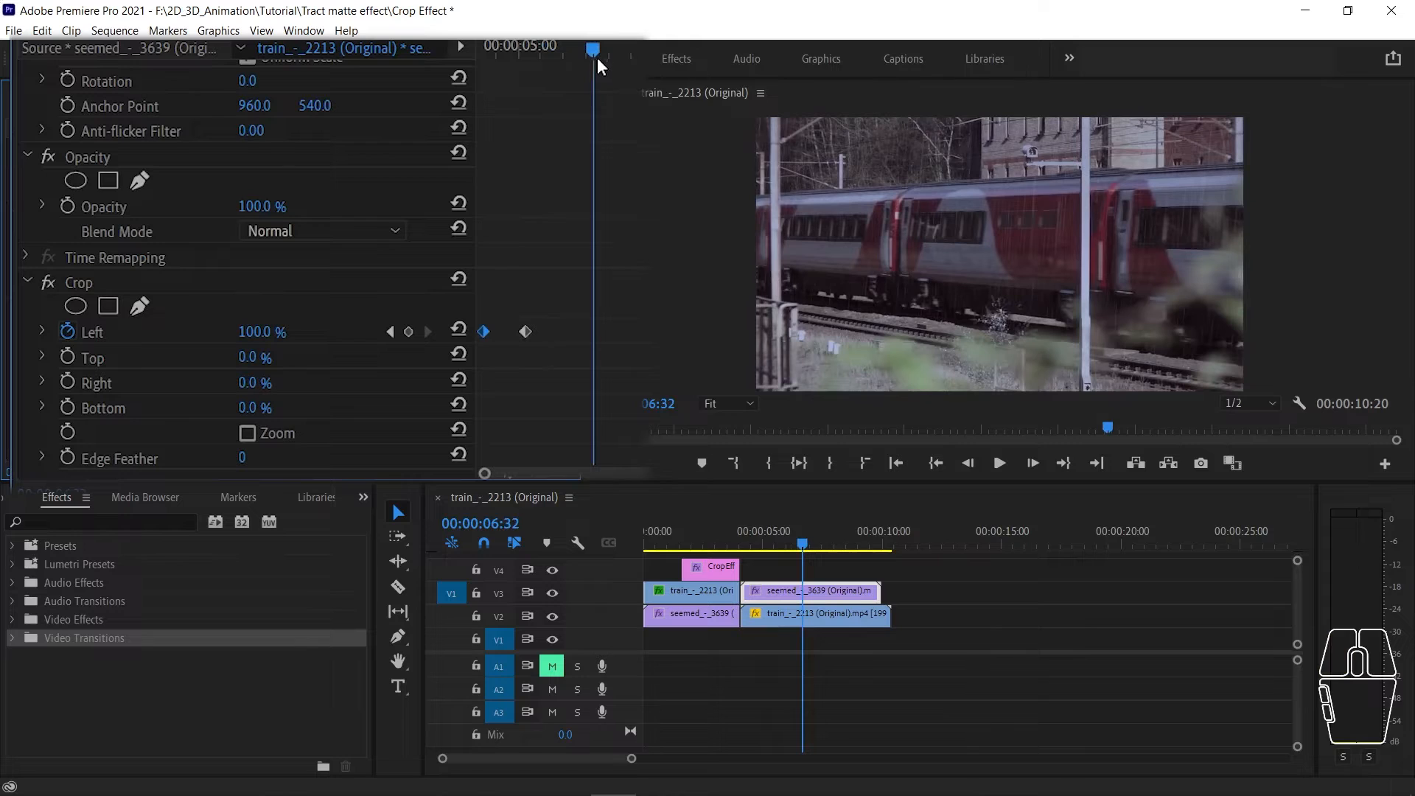
pyautogui.click(459, 329)
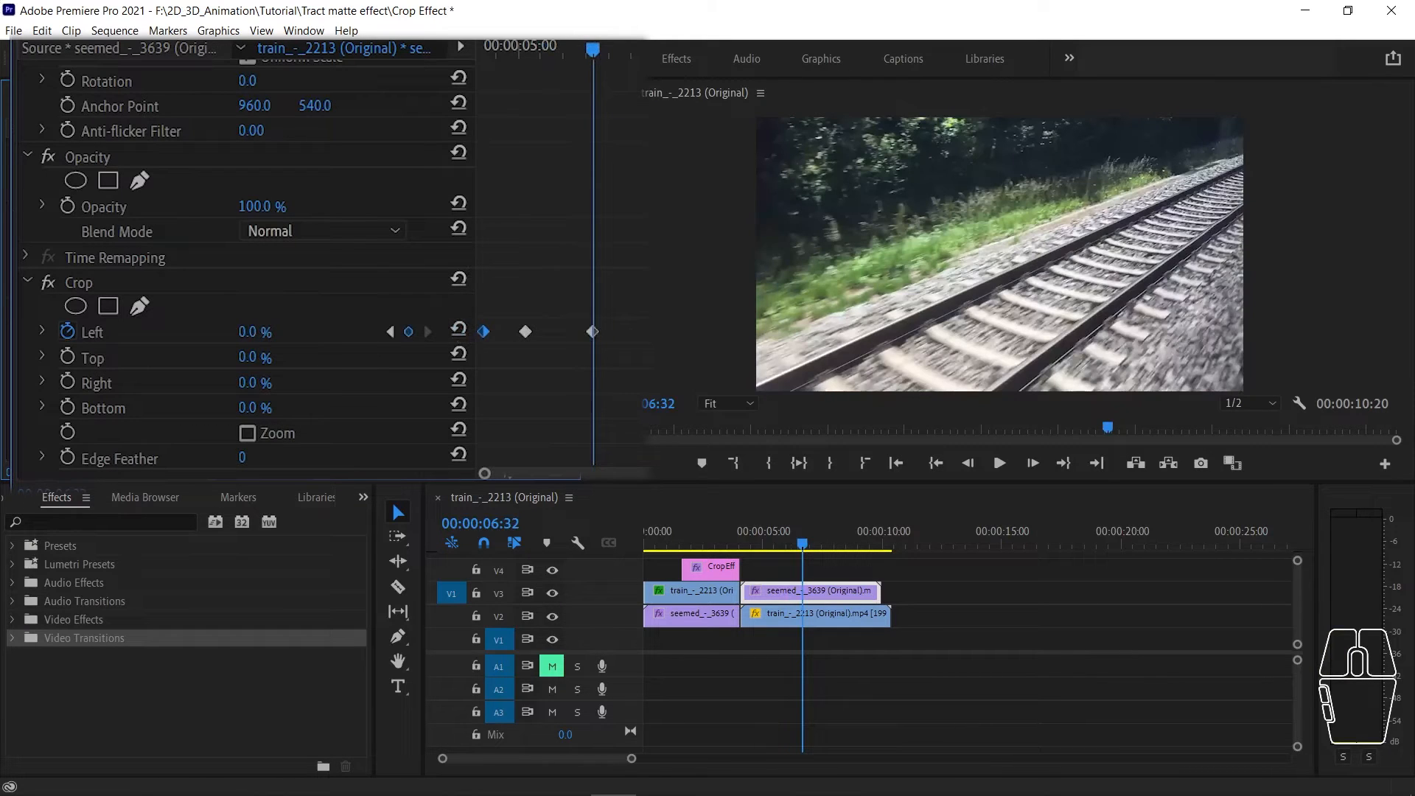
pyautogui.moveTo(593, 49); pyautogui.dragTo(480, 49)
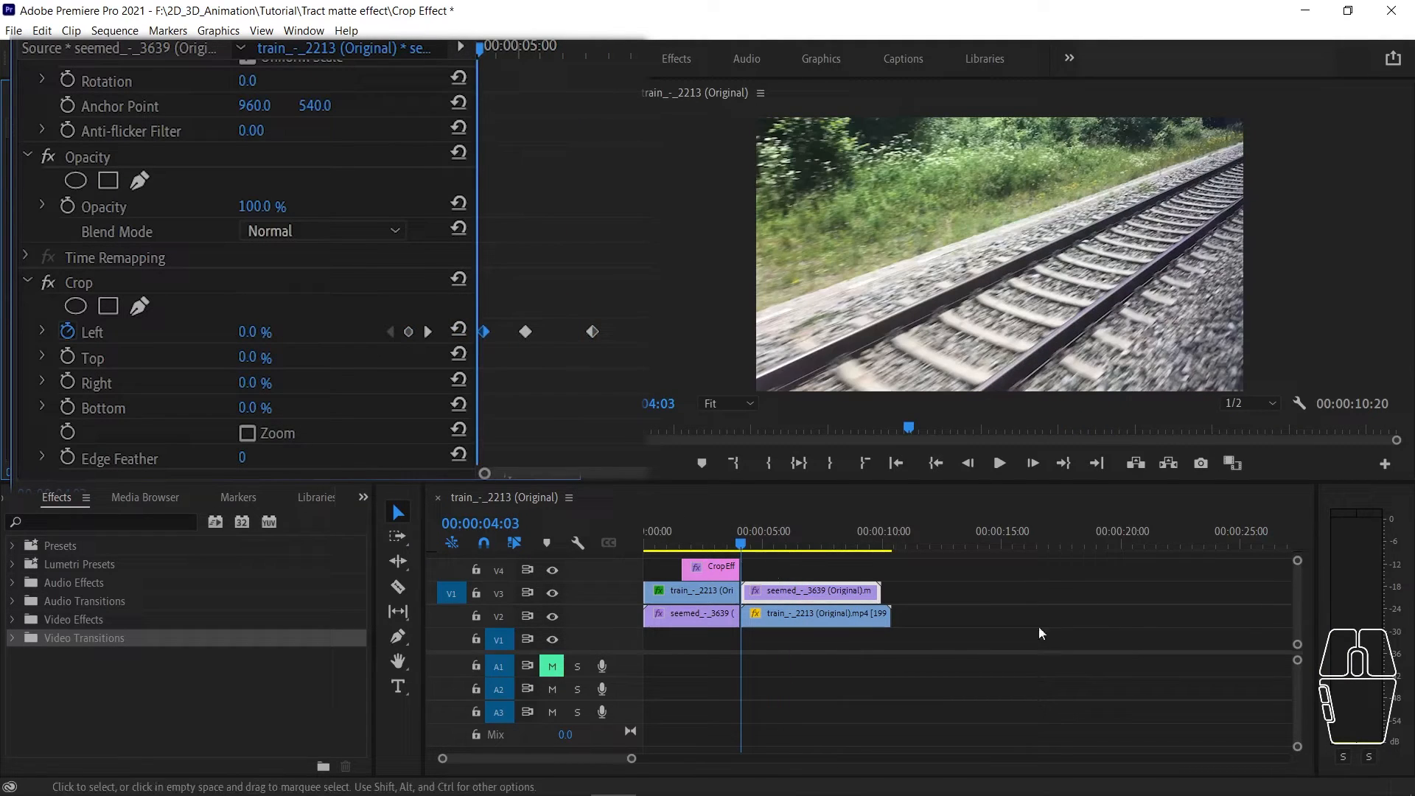
pyautogui.click(999, 463)
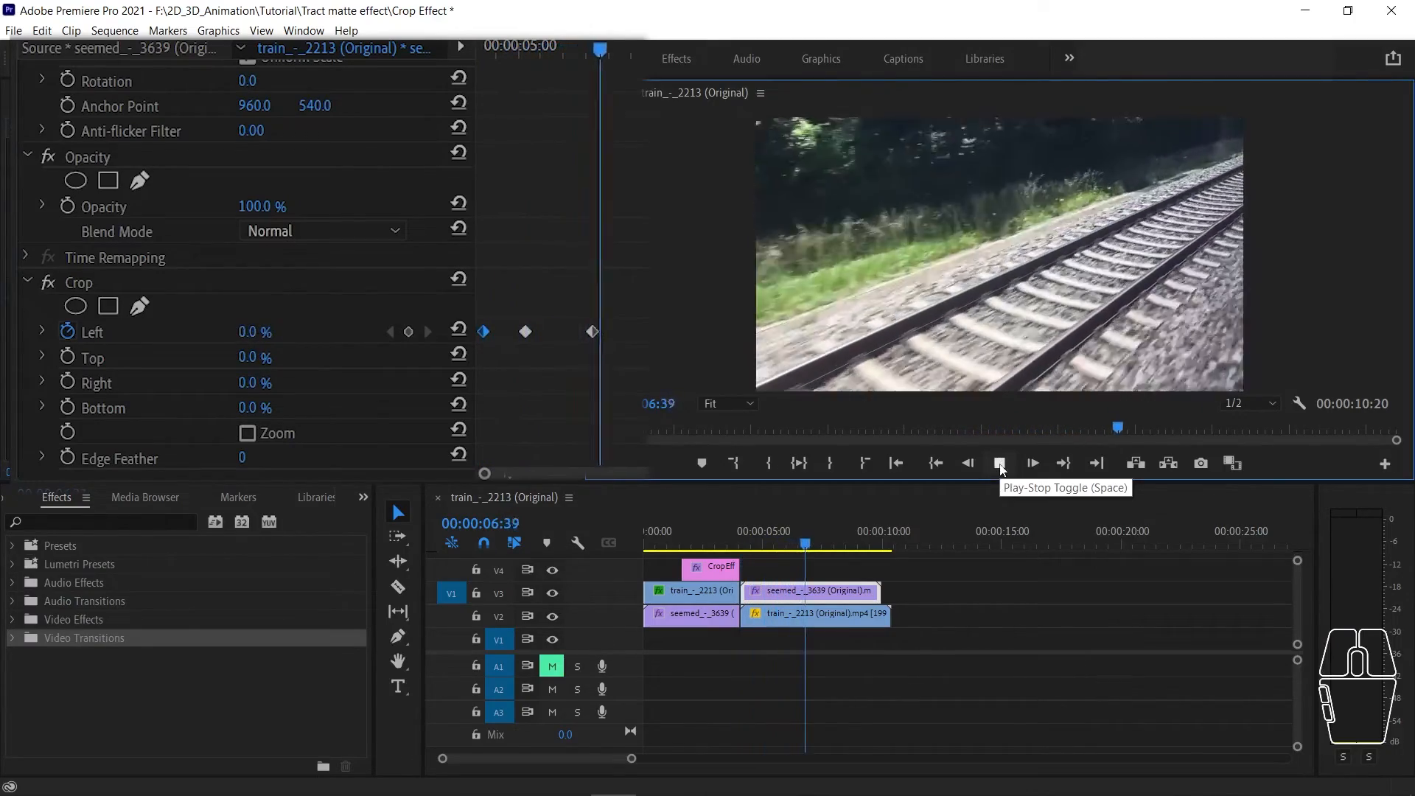
# Step: Animate the Top crop with keyframes from 0% at 00:00:06:32 to 100% at 00:00:07:40
pyautogui.moveTo(839, 551); pyautogui.dragTo(797, 554)
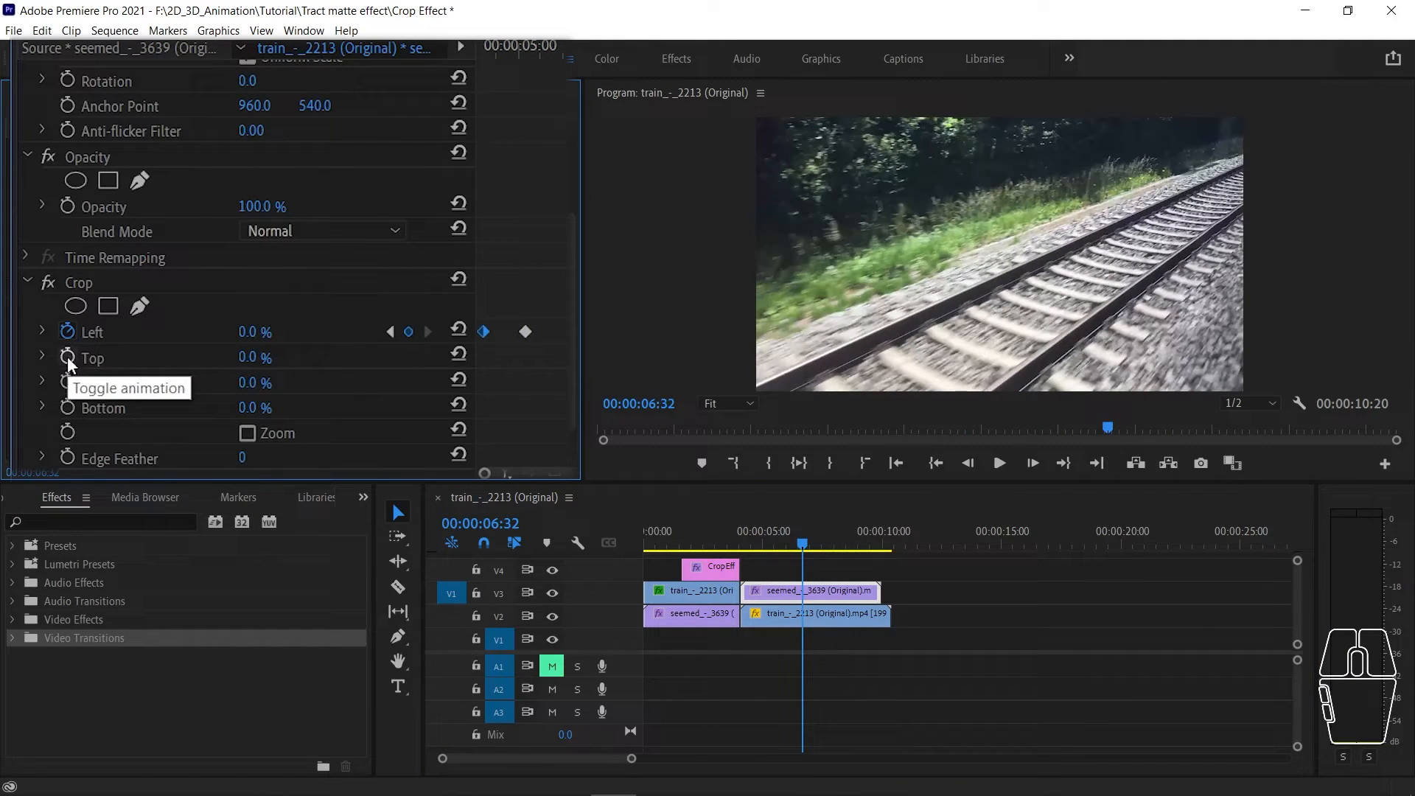
pyautogui.click(67, 356)
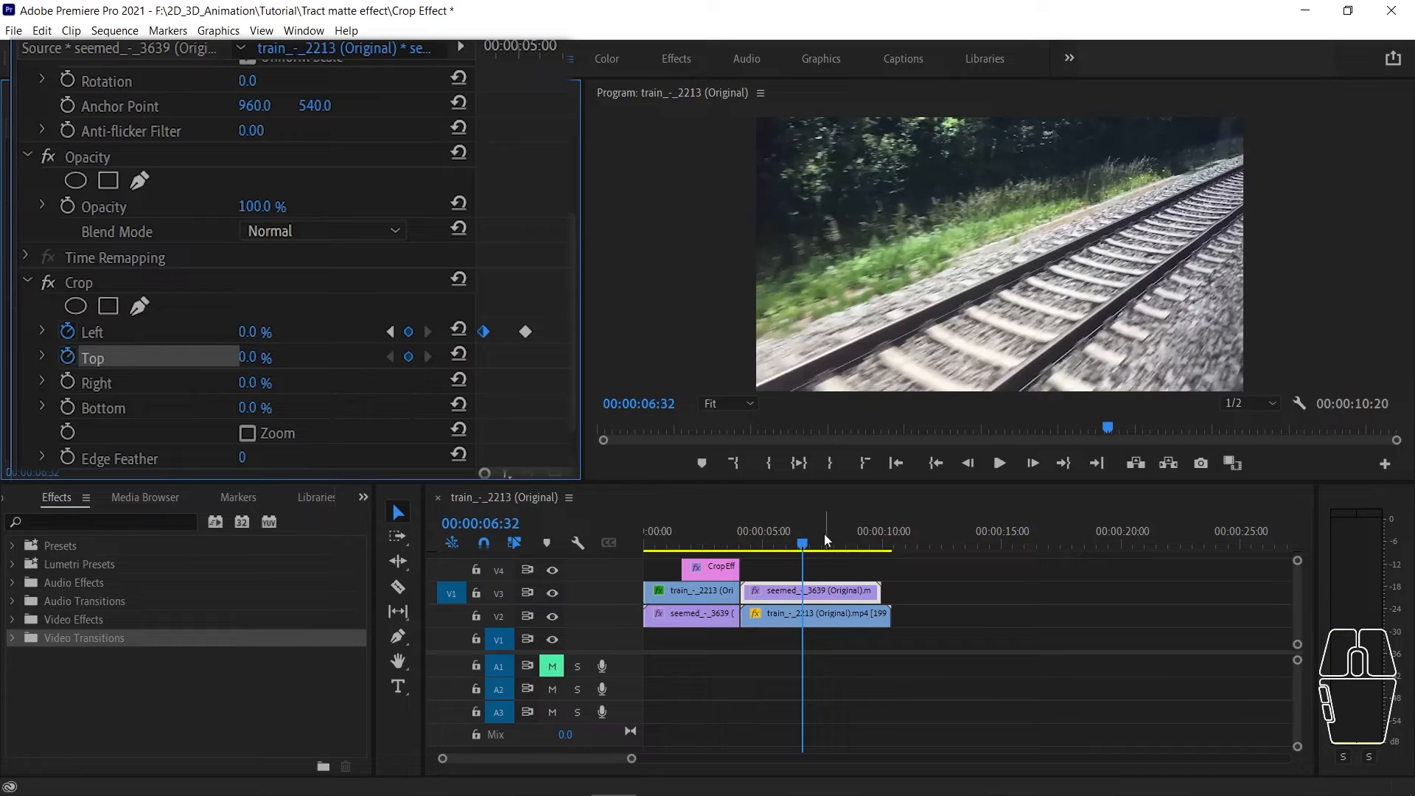
pyautogui.moveTo(802, 544); pyautogui.dragTo(828, 549)
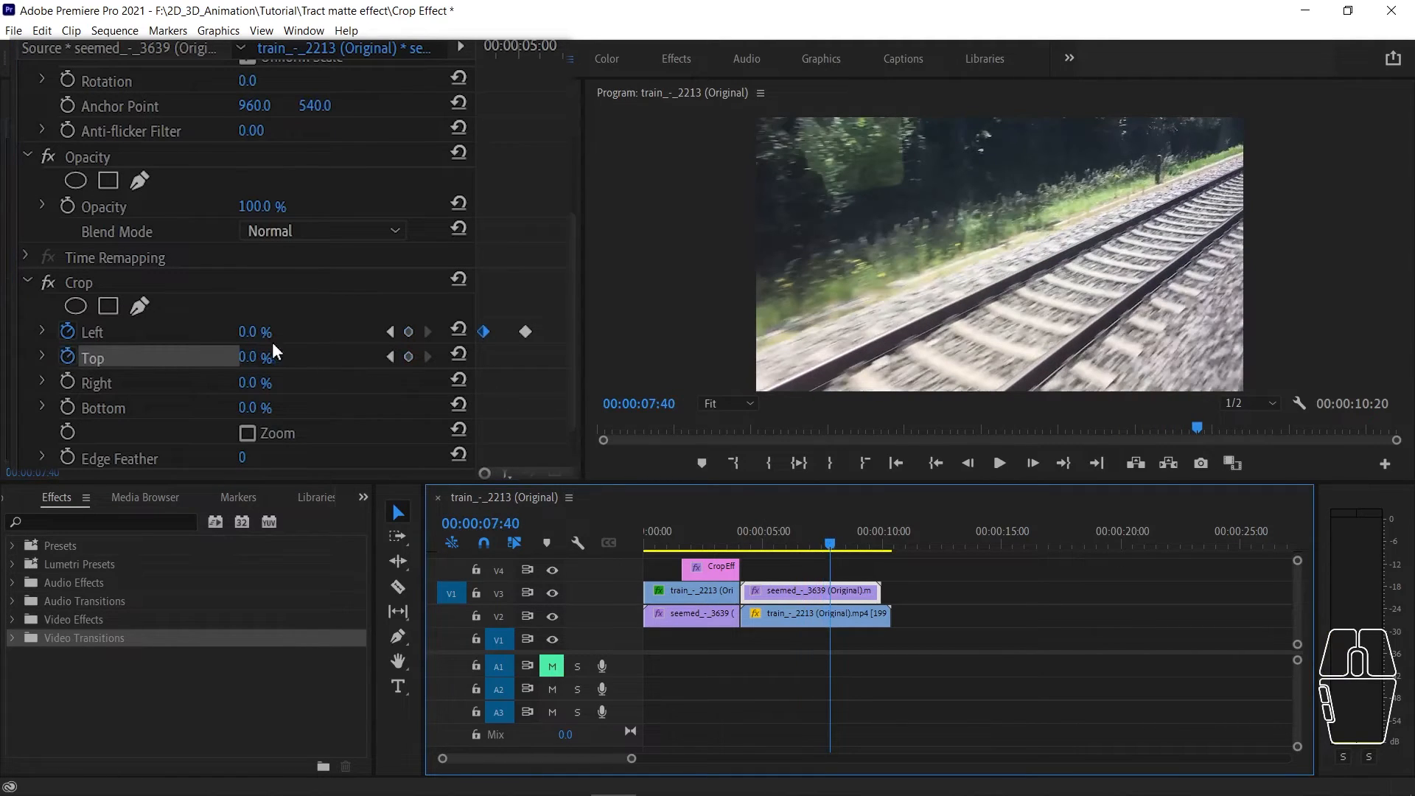
pyautogui.click(255, 358)
pyautogui.write('100')
pyautogui.press('Return')
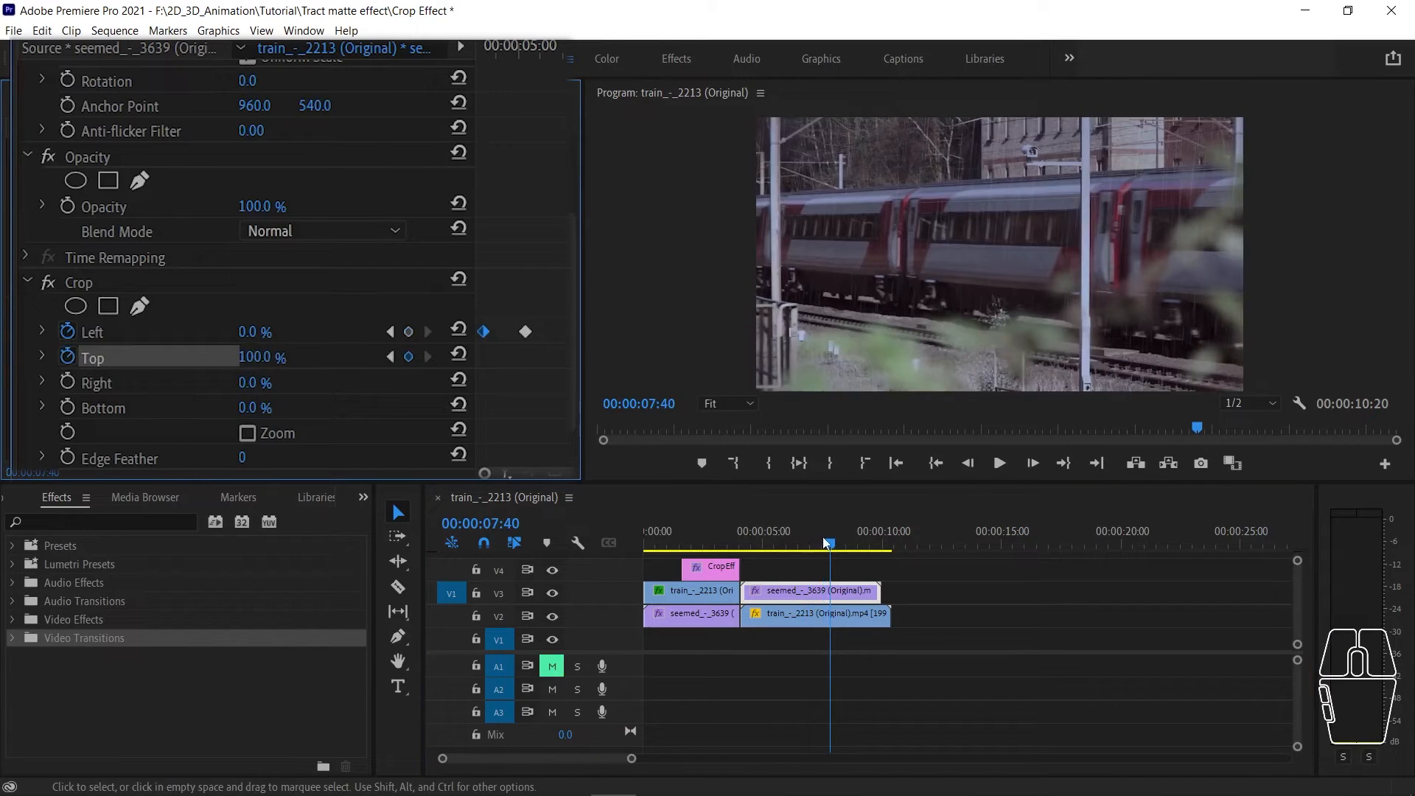
# Step: Play back the combined Left and Top crop wipes, and move the playhead to the end of the second seemed_-_3639 clip
pyautogui.moveTo(830, 545); pyautogui.dragTo(679, 549)
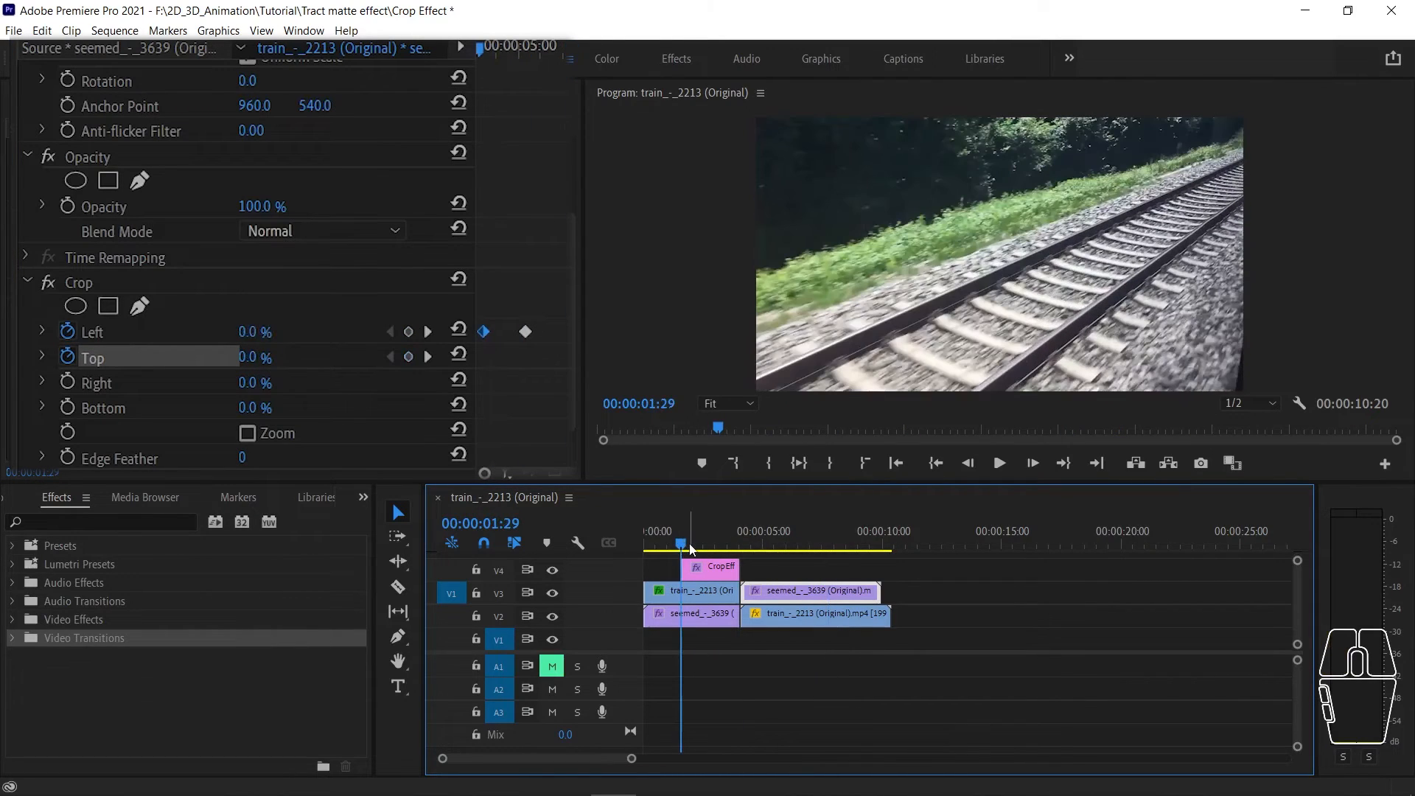
pyautogui.click(741, 544)
pyautogui.press('space')
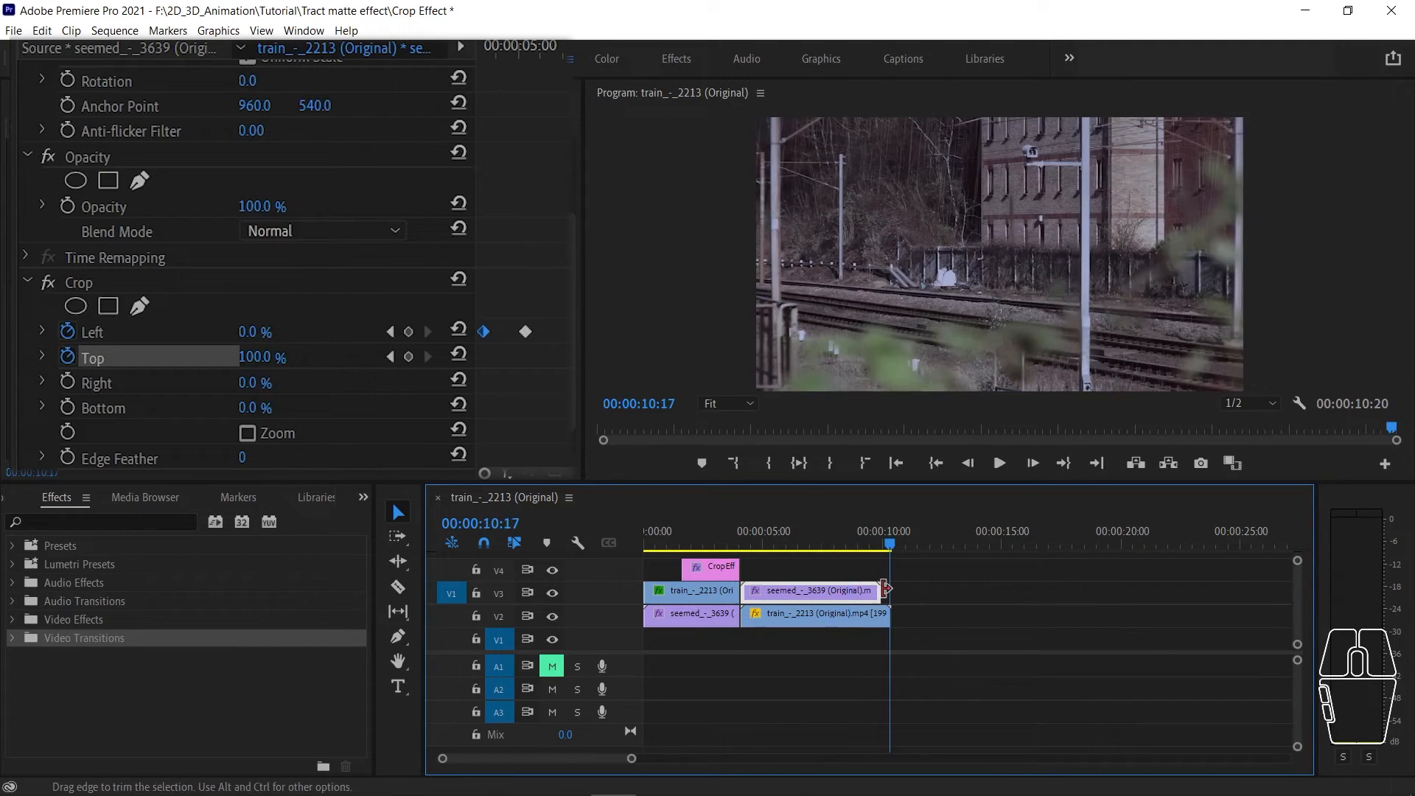
pyautogui.moveTo(886, 590)
pyautogui.mouseDown()
pyautogui.moveTo(908, 559)
pyautogui.moveTo(887, 572)
pyautogui.mouseUp()
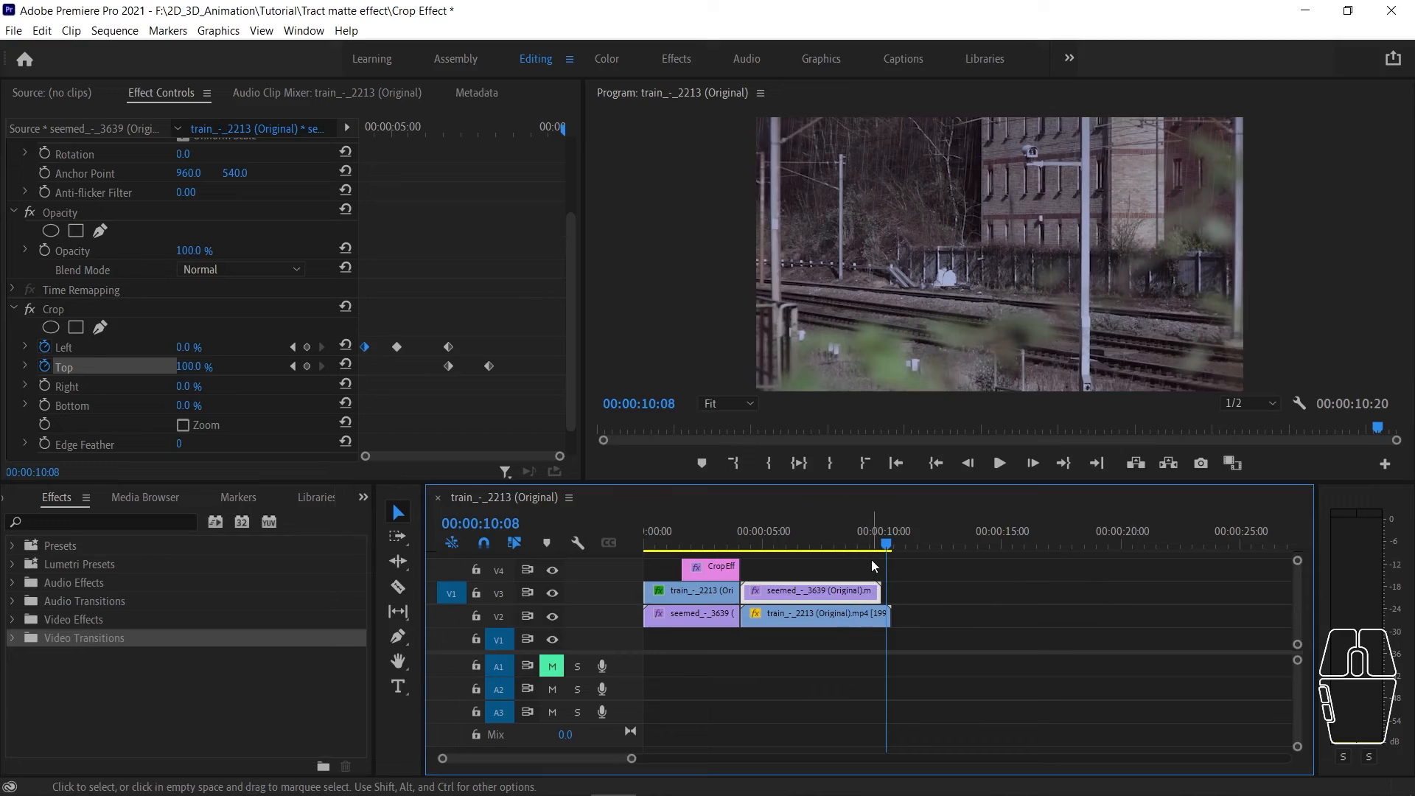
pyautogui.moveTo(888, 545); pyautogui.dragTo(883, 543)
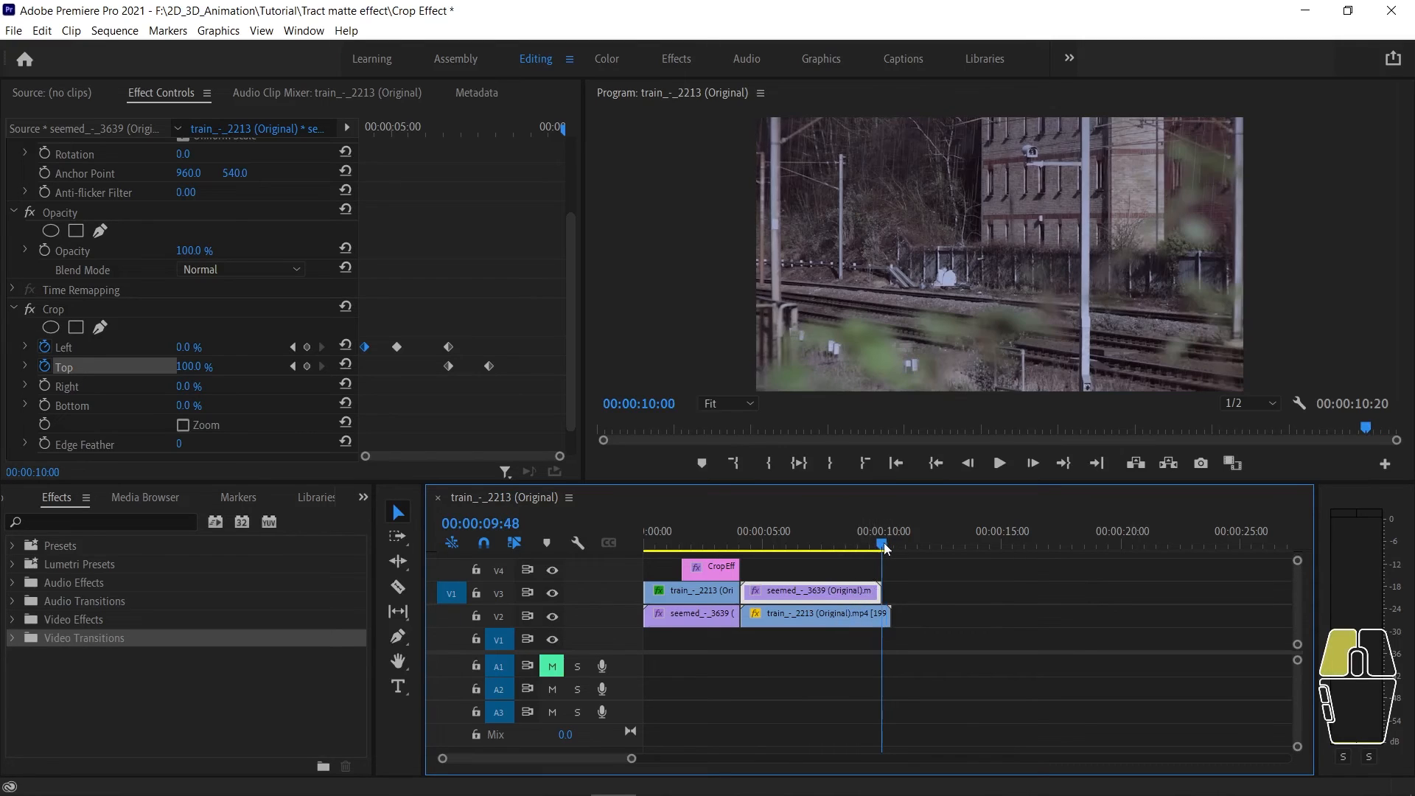